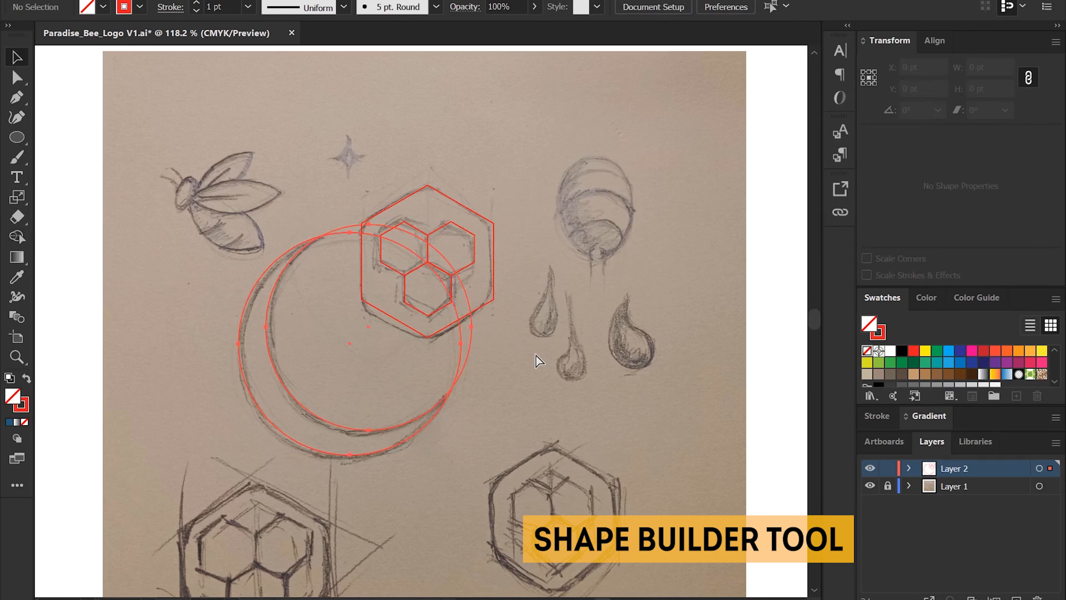
Step: Cut the inner circle area away from the two overlapping circles with Shape Builder, leaving a crescent moon
left_click(239, 341)
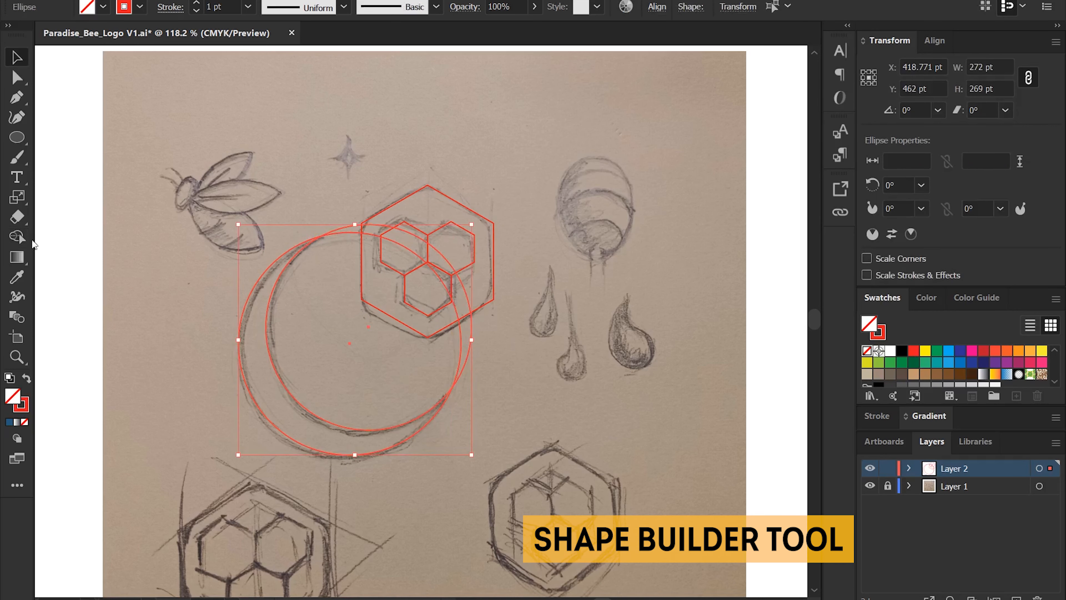
left_click(16, 238)
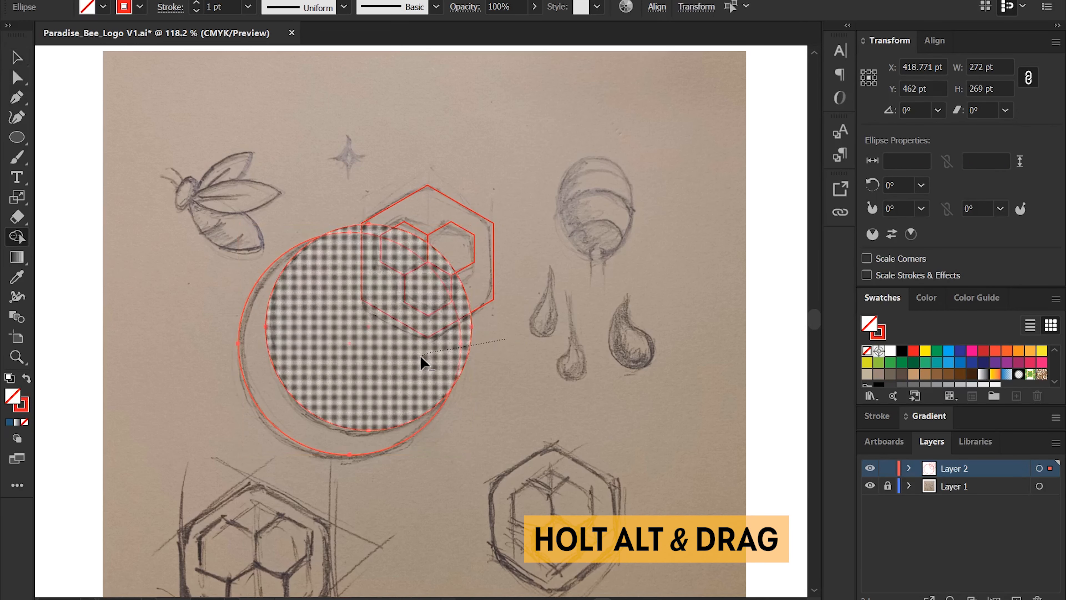
left_click_drag(424, 362, 277, 314)
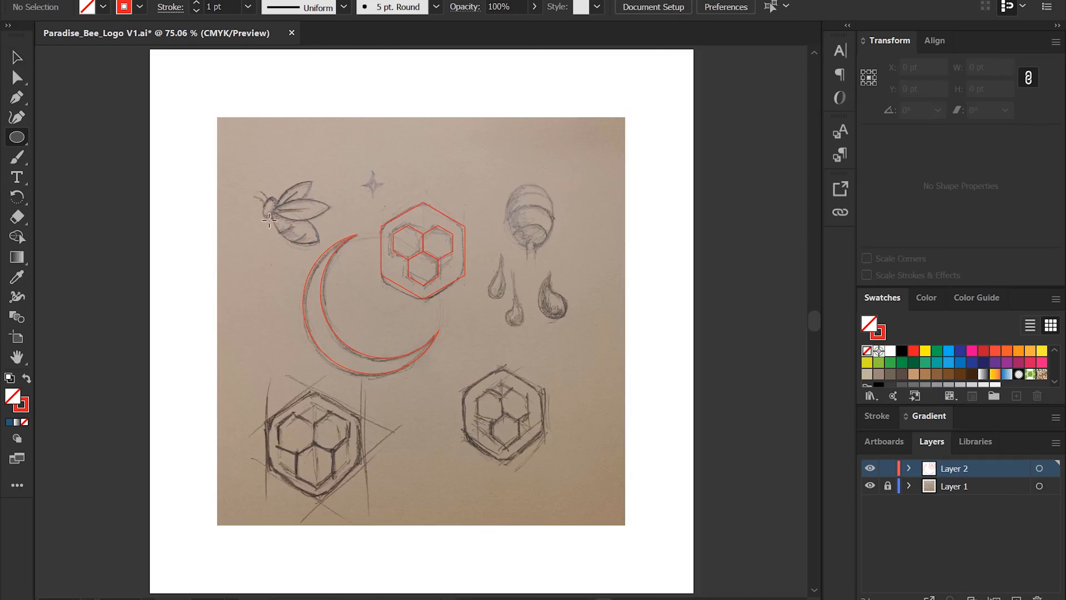
Step: Build the bee's abdomen and two wings from ellipses reshaped and rotated to the sketch, trimming their overlaps with Shape Builder
left_click(280, 228)
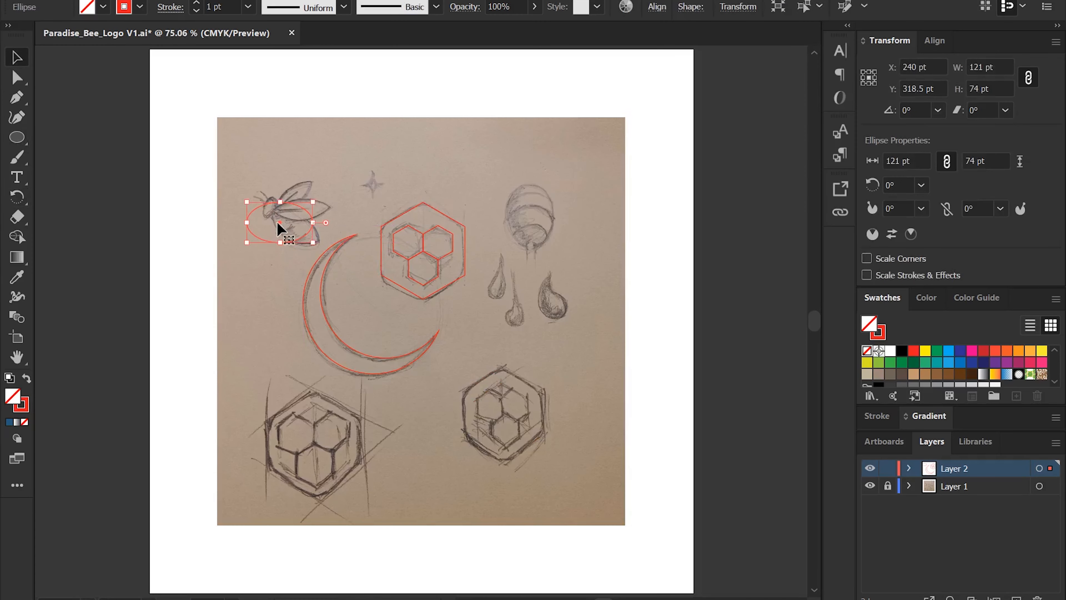
left_click(320, 240)
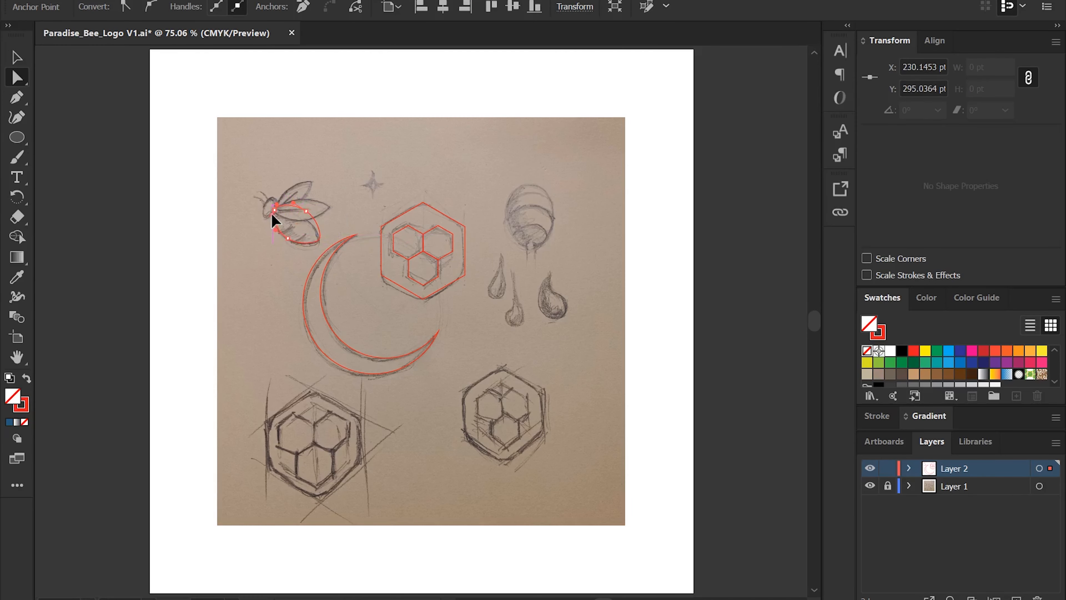
left_click(327, 205)
left_click(304, 209)
key("r")
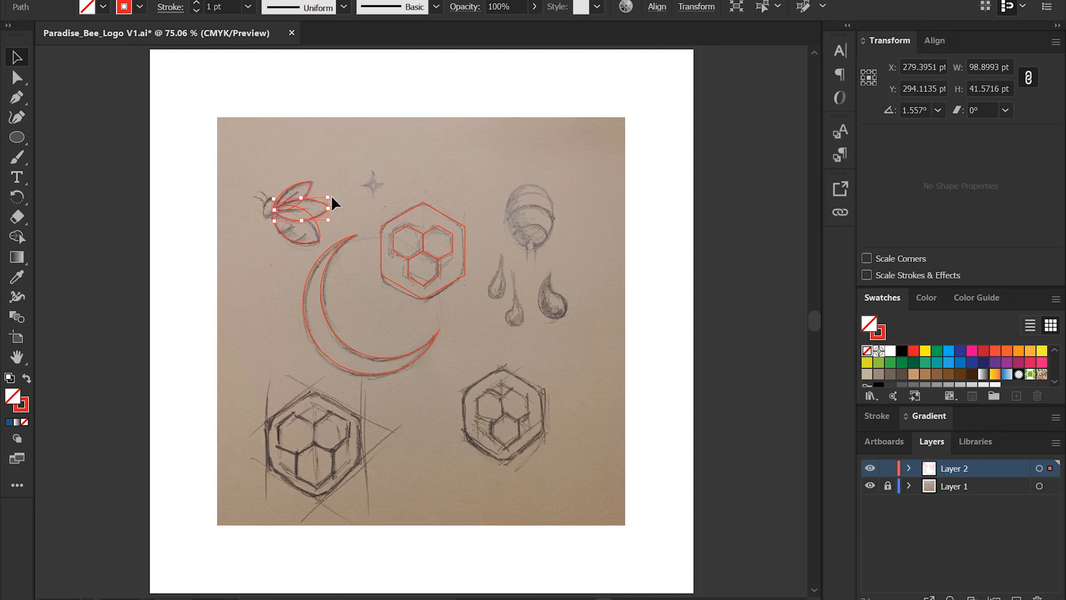
left_click(272, 218)
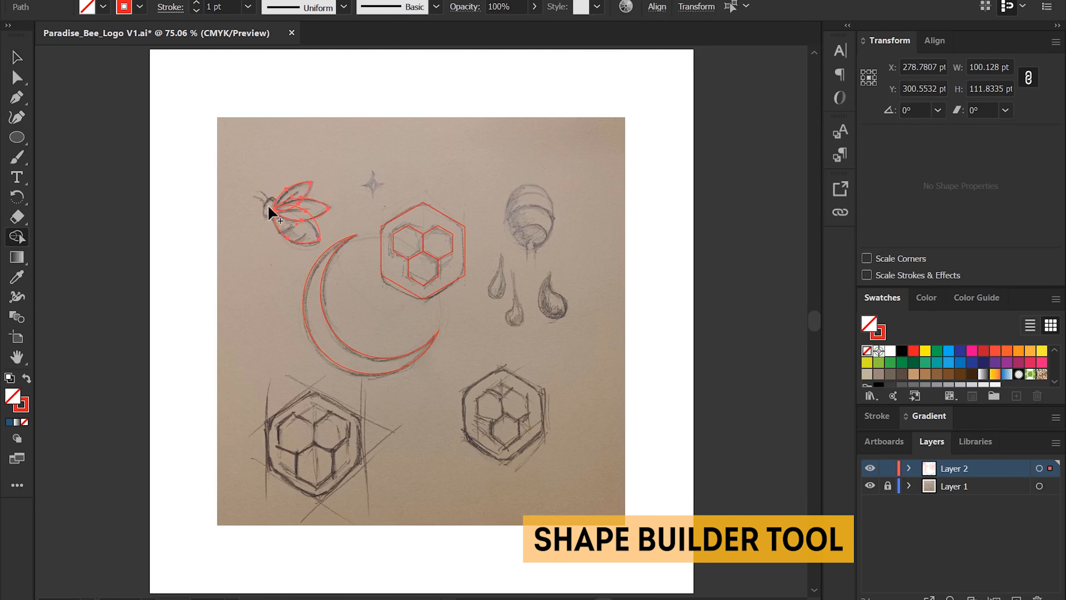
left_click(368, 190)
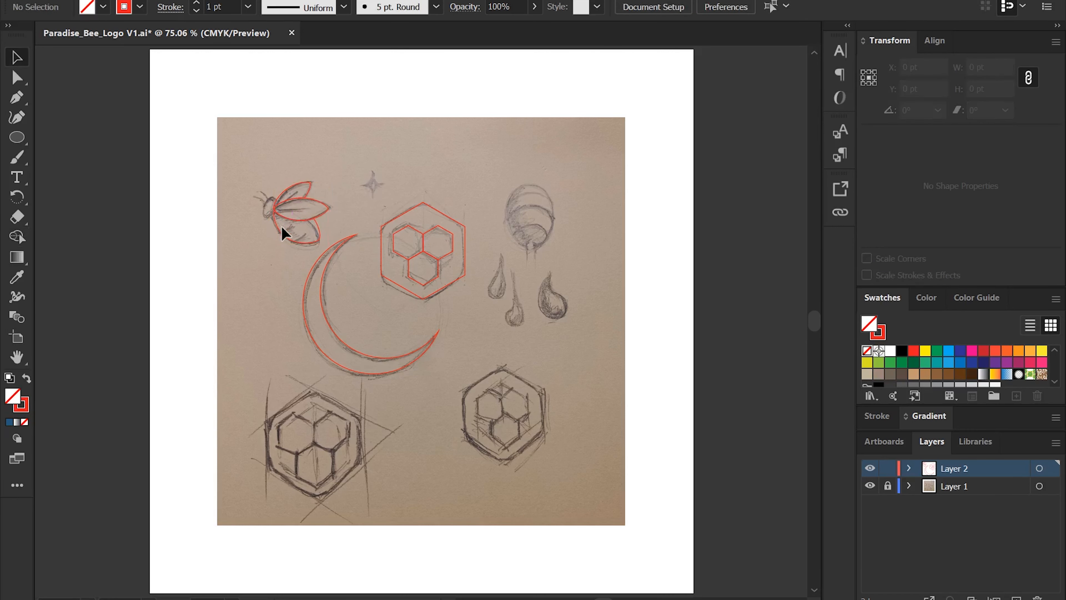
Step: Trace the bee's head with a small rotated ellipse, adjusting its anchor points to follow the sketch
key("r")
left_click_drag(264, 228, 319, 222)
key("a")
left_click(284, 237)
left_click_drag(291, 256, 308, 262)
left_click_drag(345, 278, 332, 273)
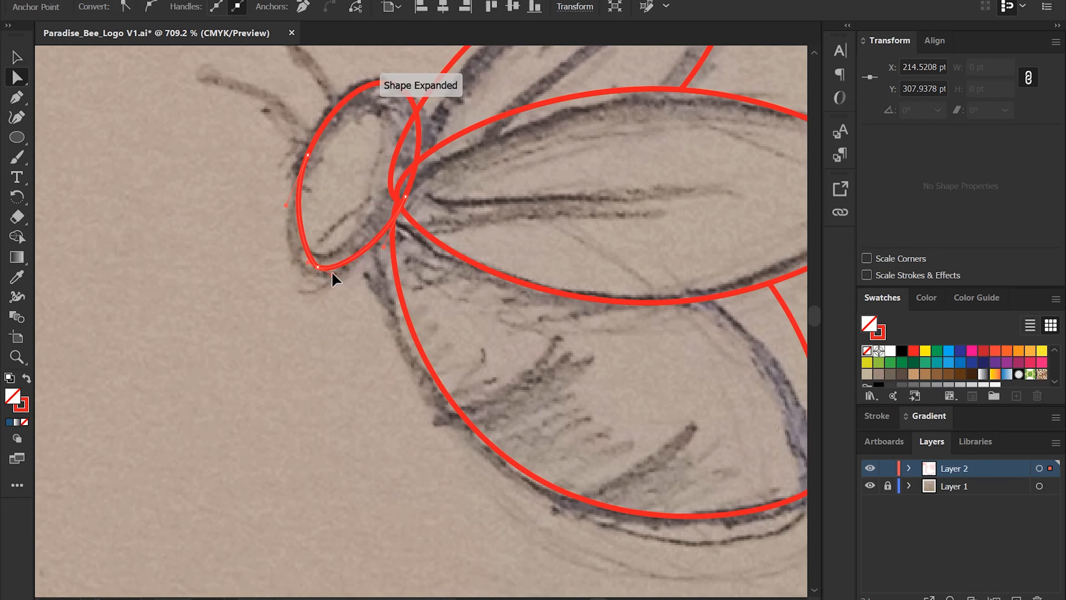
key("v")
key("ctrl+shift+a")
Step: Create the bee's curved antennae from a round path about 38 pt tall, deleting the excess arcs
left_click_drag(407, 267, 331, 267)
key("l")
left_click_drag(356, 231, 396, 270)
key("v")
left_click(355, 240)
key("Delete")
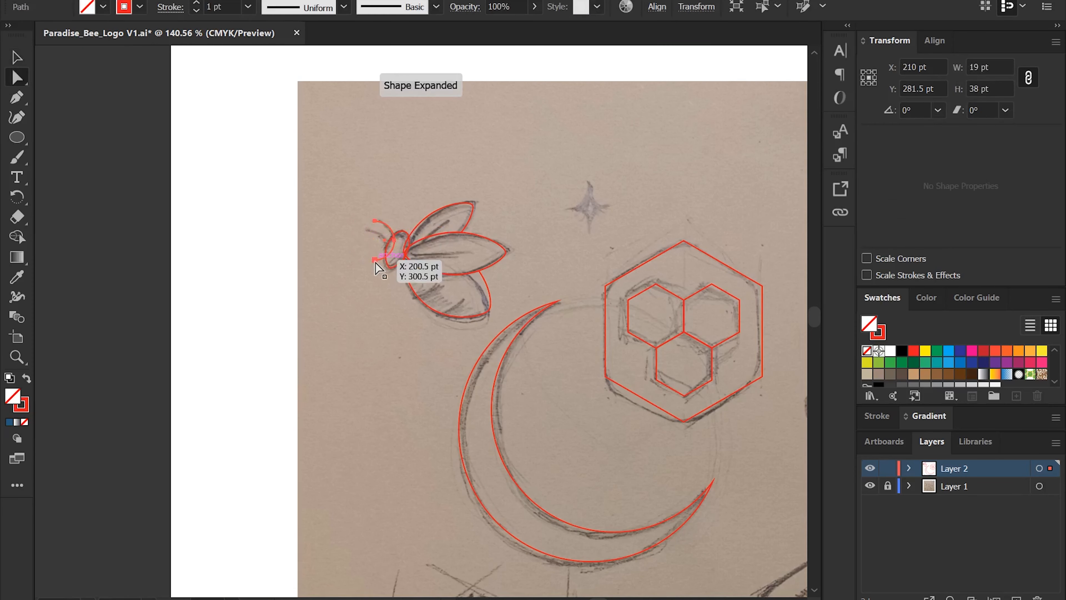
left_click(506, 231)
Step: Draw straight vein lines inside the bee's two wings with the Pen tool
left_click_drag(465, 267, 389, 257)
key("p")
left_click(333, 245)
left_click(393, 243)
key("ctrl+shift+a")
key("v")
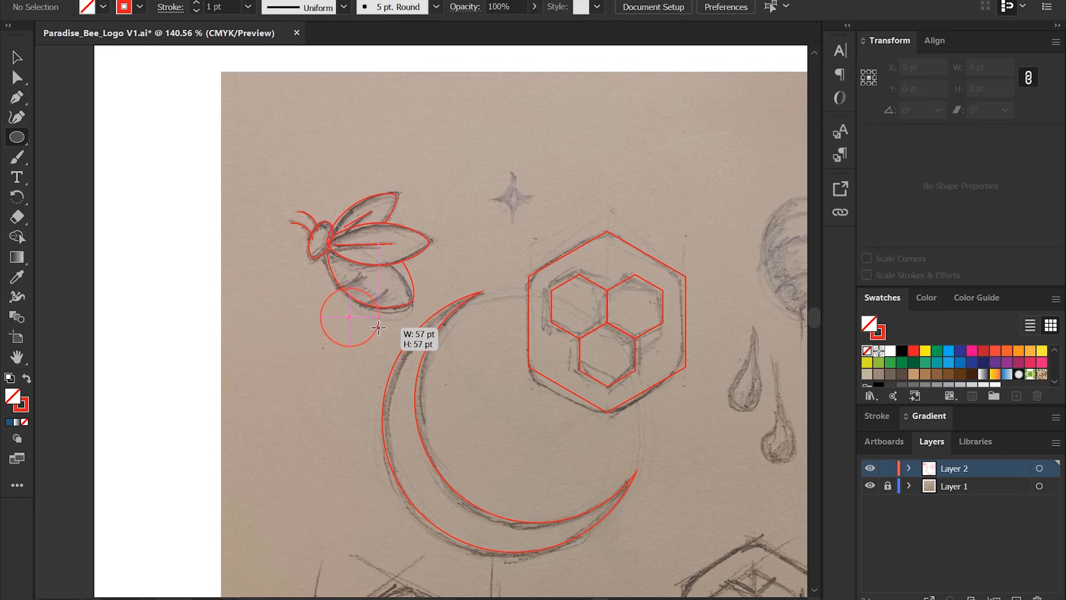
Step: Draw a circle about 57 pt across over the bee's abdomen and reduce it to short arcs forming two curved stripes
left_click_drag(378, 328, 379, 327)
key("v")
left_click_drag(366, 294, 378, 251)
key("p")
left_click(388, 289)
key("a")
key("Delete")
left_click(392, 275)
key("Delete")
left_click(334, 275)
key("Delete")
left_click_drag(356, 283, 356, 284)
scroll(349, 290, "up", 5)
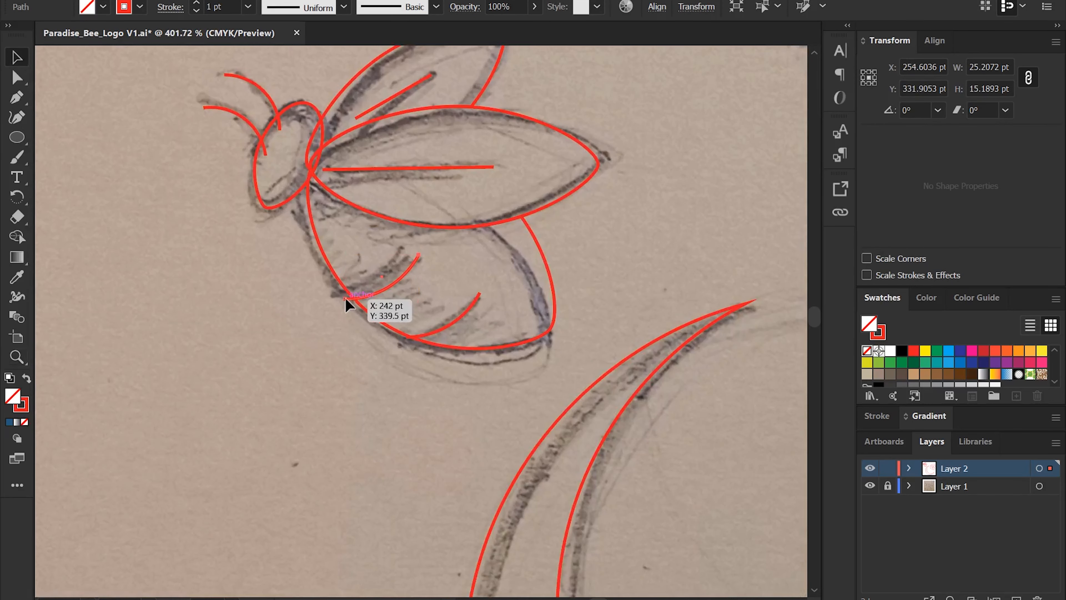
Step: Draw an ellipse about 86 × 109 pt over the head of the honey dipper sketch
scroll(448, 281, "down", 8)
scroll(507, 295, "up", 2)
key("l")
left_click_drag(686, 289, 594, 277)
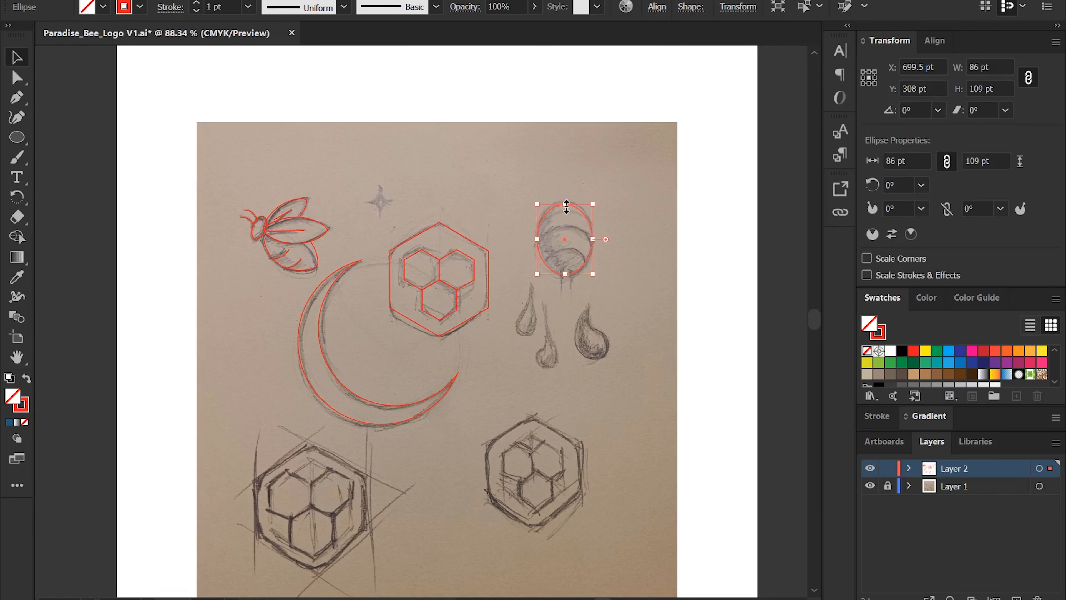
scroll(596, 266, "up", 2)
key("v")
Step: Duplicate the dipper ellipse downward for the groove curves and scale the copies to about 103.5 × 117 pt
left_click_drag(571, 223, 569, 221)
key("s")
left_click_drag(669, 274, 698, 275)
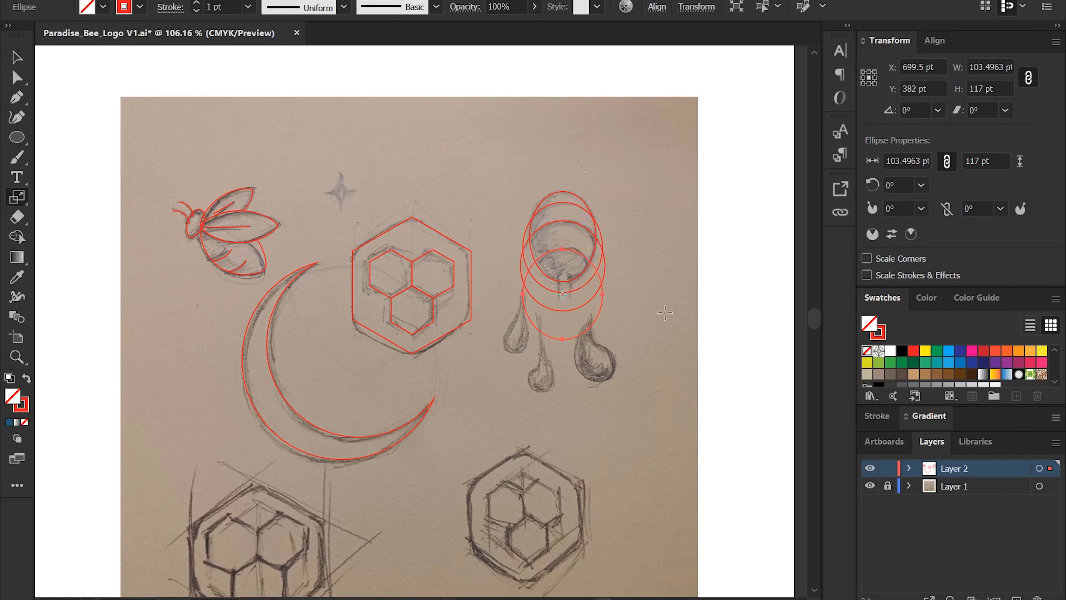
left_click_drag(660, 309, 642, 309)
Step: Adjust the width and position of the ellipse copies, and trim the parts outside the dipper head with Shape Builder
scroll(571, 261, "up", 5)
key("v")
left_click(657, 231)
left_click(613, 239)
key("s")
left_click_drag(699, 262, 630, 276)
key("Up")
left_click_drag(630, 189, 709, 324)
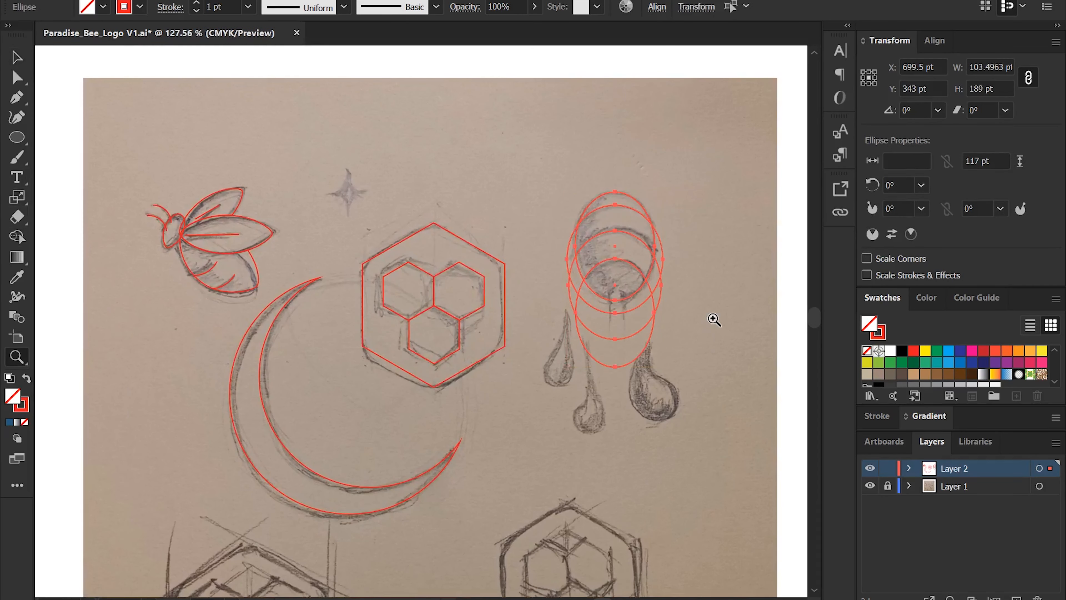
key("shift+m")
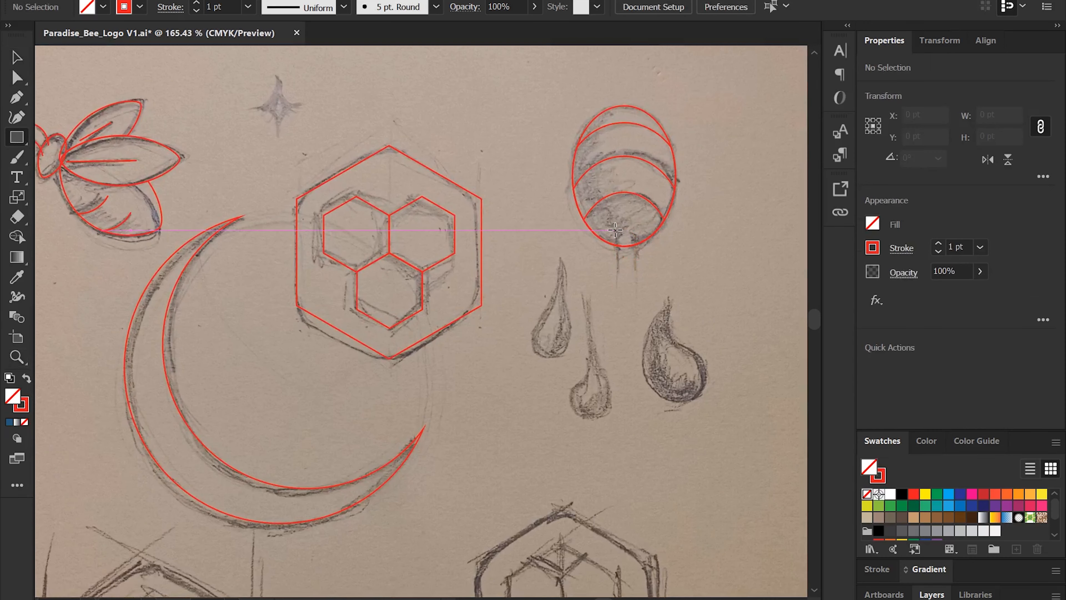
Step: Add a narrow rounded rectangle as the dipper's handle and center it horizontally on the dipper head
left_click(633, 246)
left_click(932, 370)
left_click(674, 259)
left_click_drag(674, 260, 586, 221)
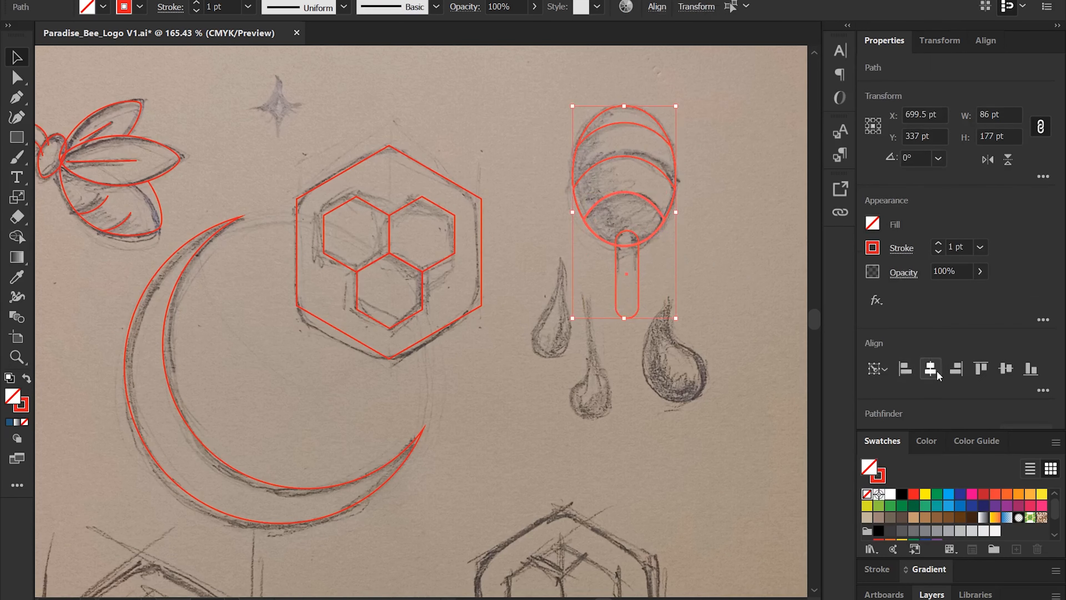
left_click(697, 286)
key("z")
left_click_drag(625, 318, 566, 288)
key("v")
left_click(629, 297)
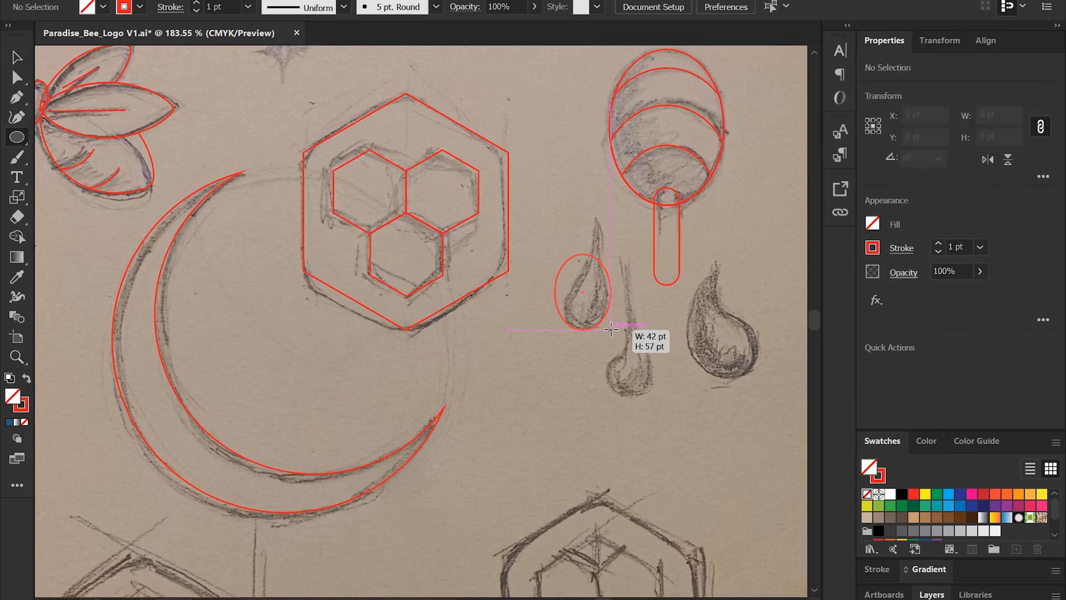
Step: Draw an ellipse about 42 × 57 pt on the leftmost droplet sketch and reshape its anchor points into a pointed drop
left_click_drag(612, 330, 611, 329)
key("a")
left_click_drag(583, 254, 597, 218)
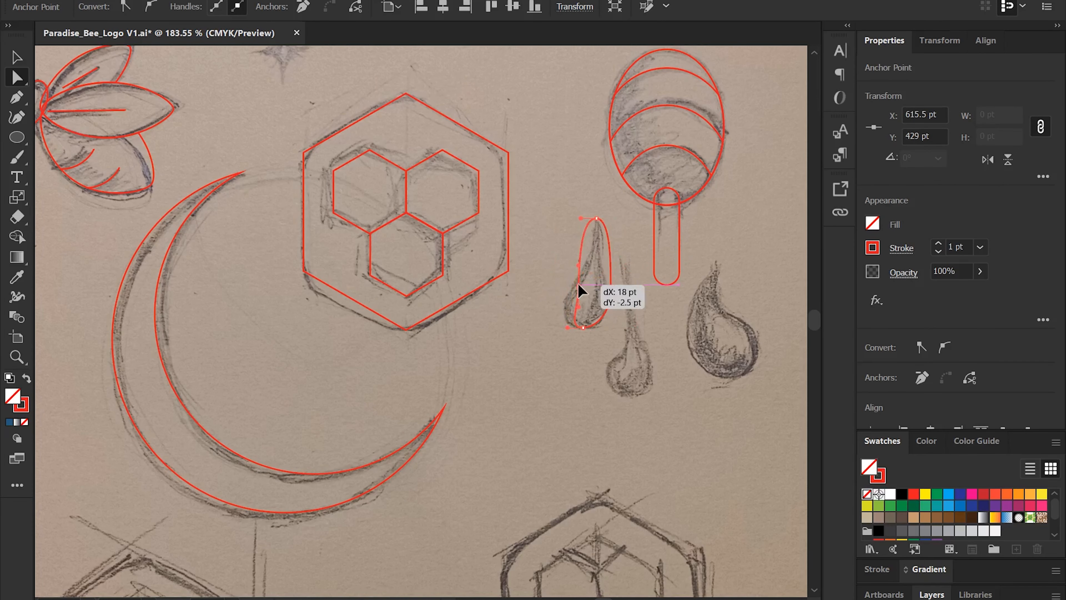
left_click_drag(605, 233, 607, 246)
left_click(629, 242)
left_click(606, 248, "ctrl")
key("r")
left_click_drag(624, 207, 632, 211)
key("v")
left_click(617, 272)
key("ctrl+z")
key("p")
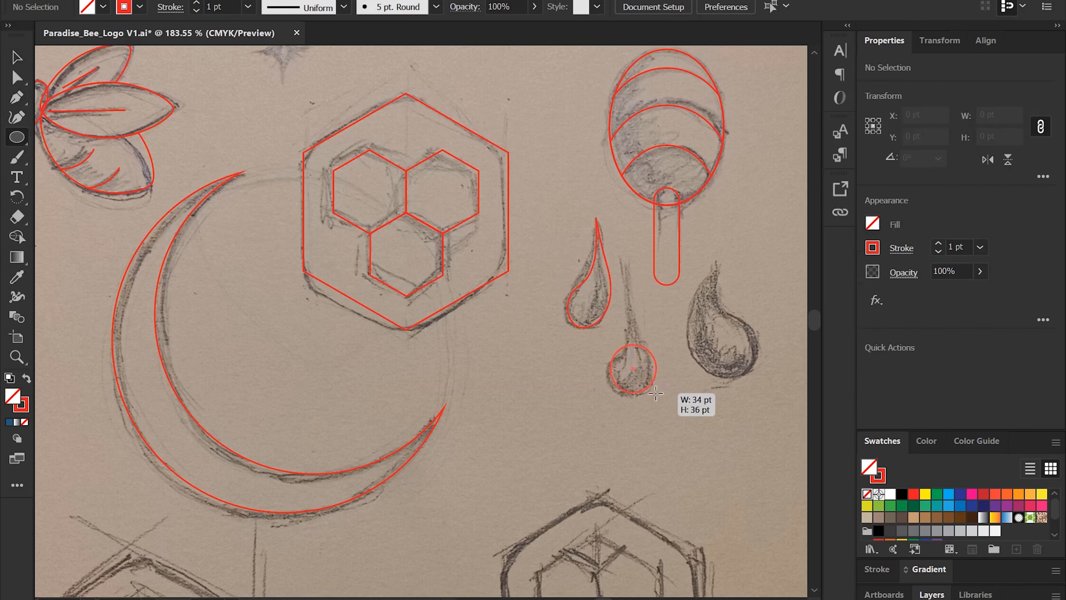
Step: Draw an ellipse about 34 × 36 pt on the middle droplet and stretch its top anchor into a long thin tail
left_click_drag(656, 393, 656, 393)
key("a")
left_click_drag(634, 345, 634, 260)
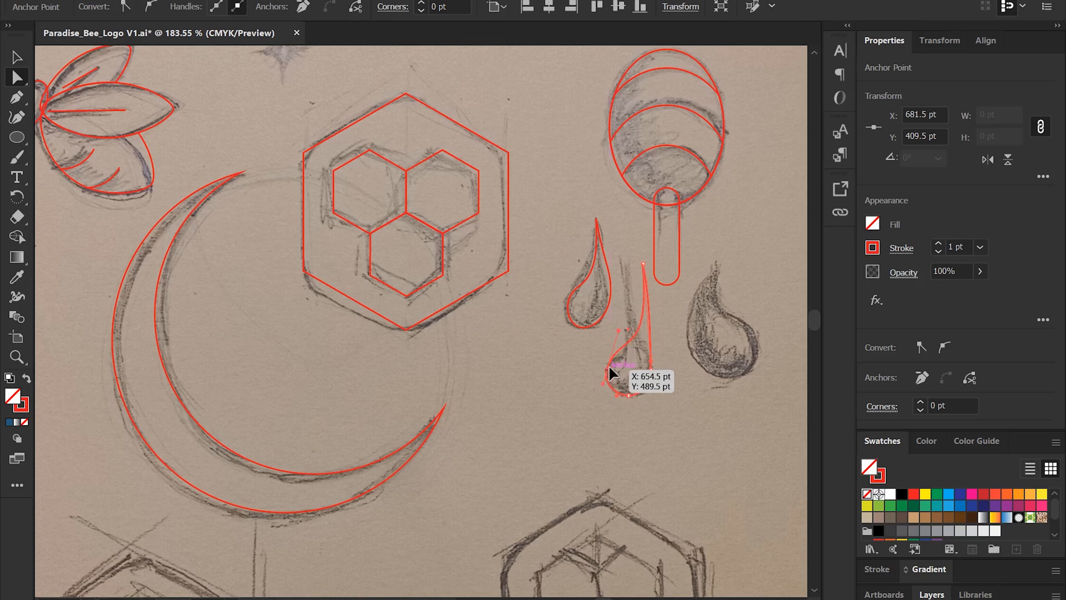
left_click_drag(610, 368, 613, 362)
Step: Draw a circle about 46 pt across over the rounded base of the rightmost droplet sketch
key("l")
left_click_drag(696, 314, 757, 375)
key("v")
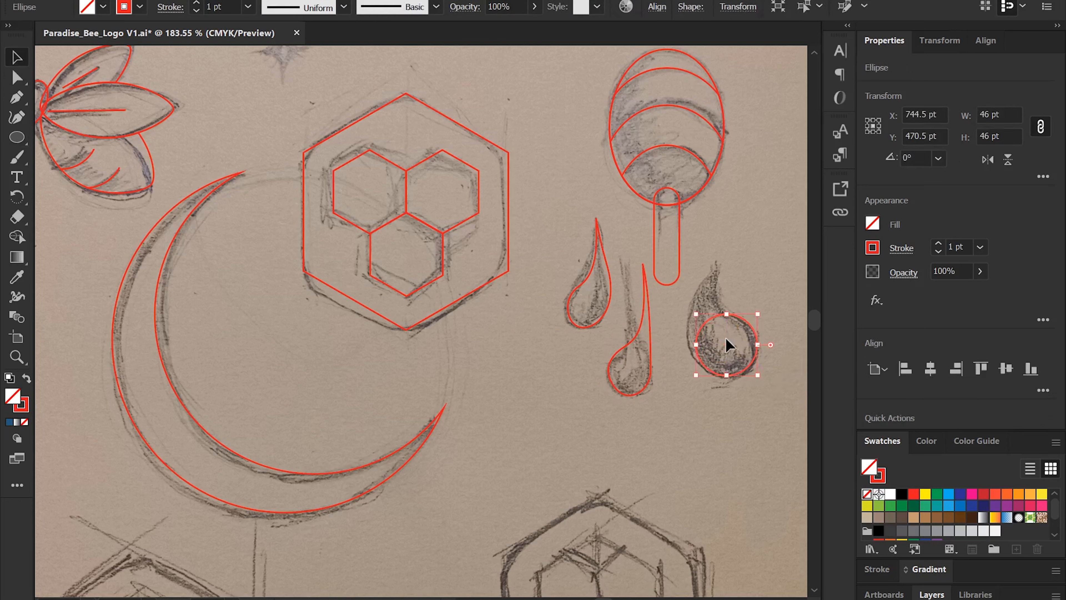
Step: Form the rightmost droplet's curved tail from a second ellipse, reshaping its anchor points to follow the sketch
left_click_drag(705, 331, 680, 351)
key("a")
left_click(708, 268)
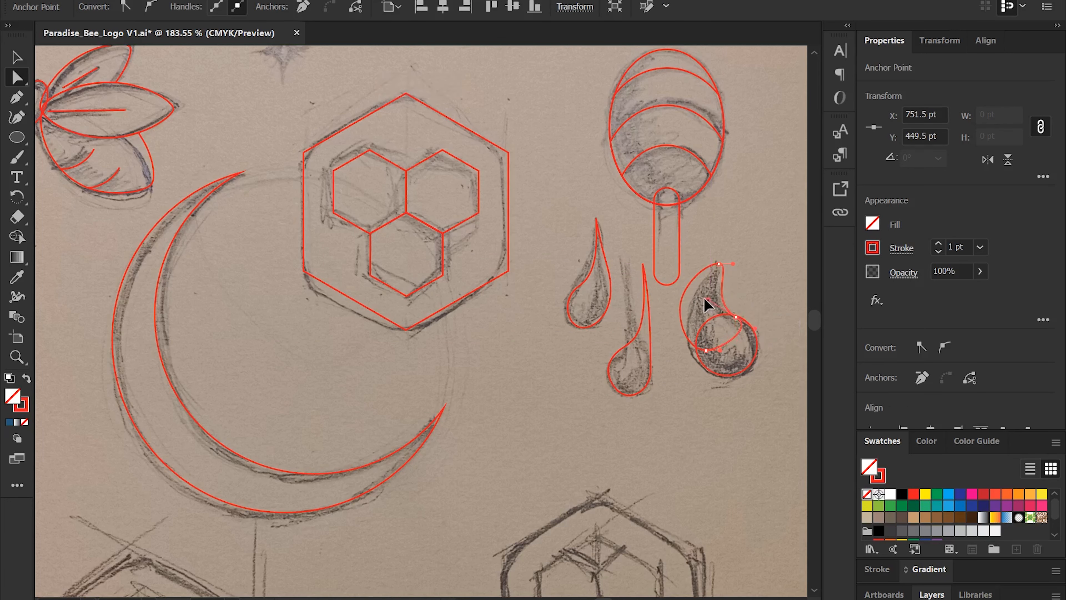
left_click_drag(707, 300, 717, 286)
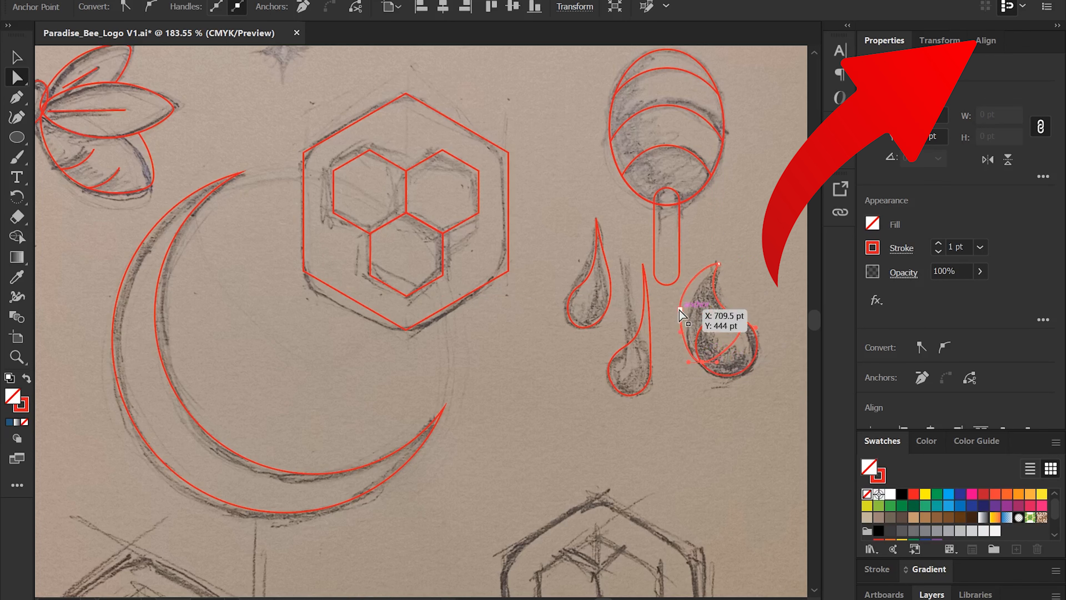
scroll(734, 353, "down", 3)
key("v")
left_click(752, 333)
left_click_drag(707, 300, 593, 319)
Step: Create a four-pointed star over the small star sketch with the Star tool
left_click_drag(17, 137, 100, 202)
left_click(381, 222)
type("4")
left_click(492, 345)
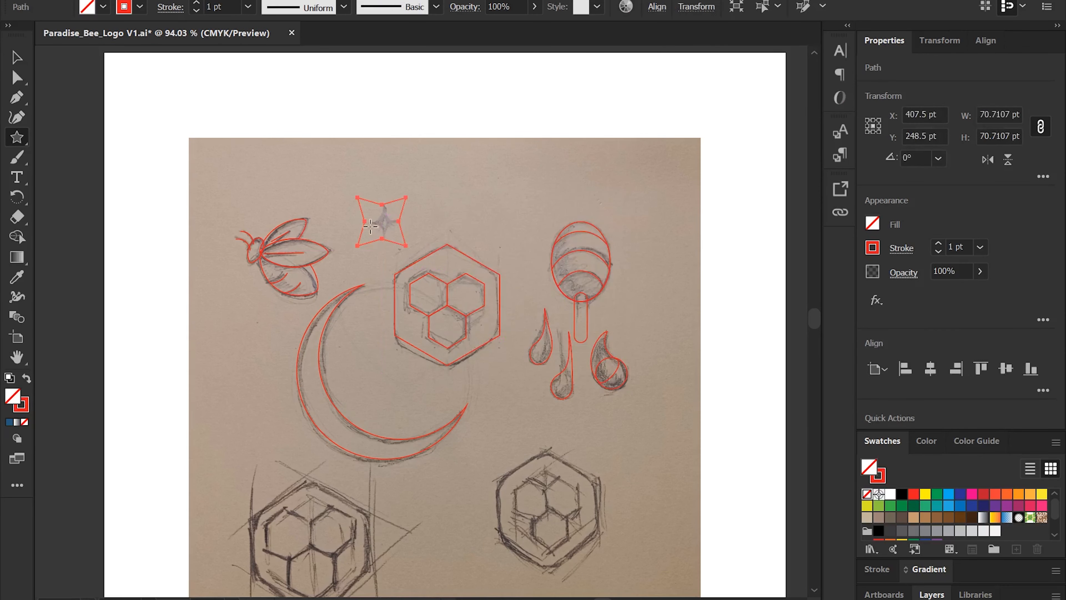
Step: Rotate the star so its points face vertically and horizontally, scale it to the sketch, and round its inner corners
key("z")
left_click_drag(369, 212, 420, 212)
key("r")
left_click_drag(421, 170, 441, 183)
left_click_drag(348, 272, 347, 272)
key("s")
mouse_move(516, 176)
left_mouse_down()
mouse_move(455, 204)
mouse_move(408, 201)
left_mouse_up()
key("a")
key("v")
Step: Place all the traced line art on the second artboard without the sketch photo
key("z")
left_click_drag(461, 266, 241, 159)
key("h")
key("v")
left_click(579, 207)
left_click(561, 329)
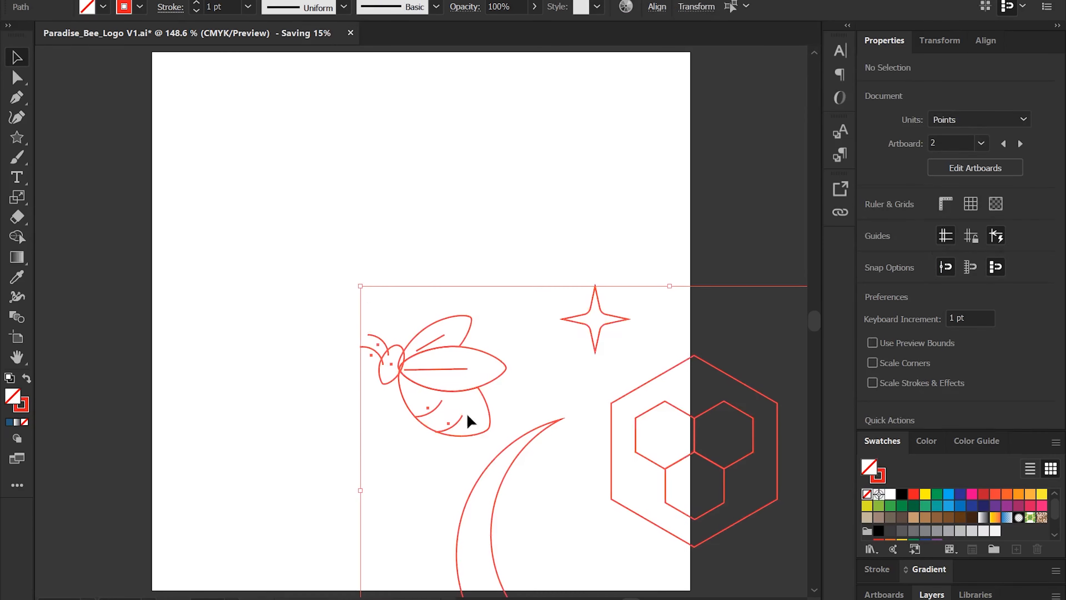
Step: Scale the traced artwork to about 381.5 × 251.8 pt and position it within the second artboard
left_click_drag(361, 287, 669, 490)
left_click_drag(696, 534, 274, 218)
left_click_drag(404, 370, 405, 415)
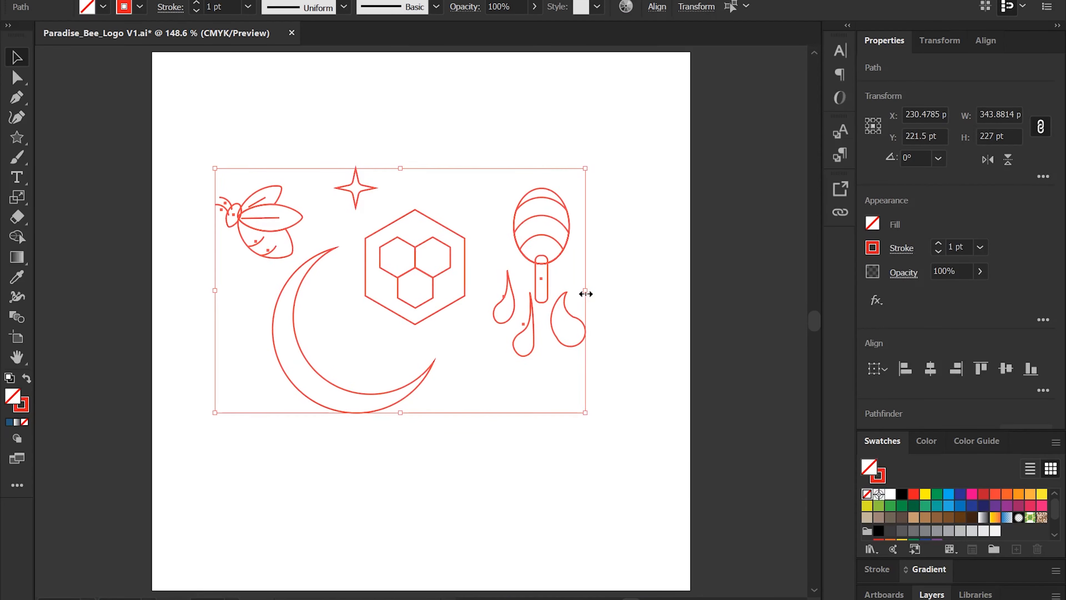
left_click_drag(585, 291, 626, 291)
left_click(512, 119)
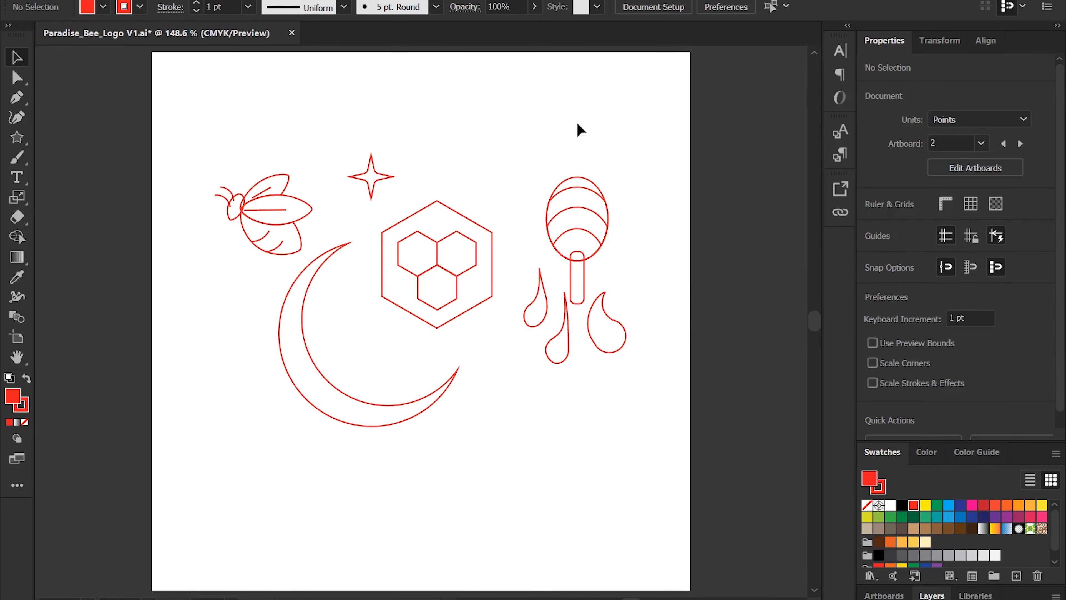
Step: Change the stroke color of all the artwork to the dark brown swatch
left_click_drag(206, 110, 623, 475)
left_click(878, 487)
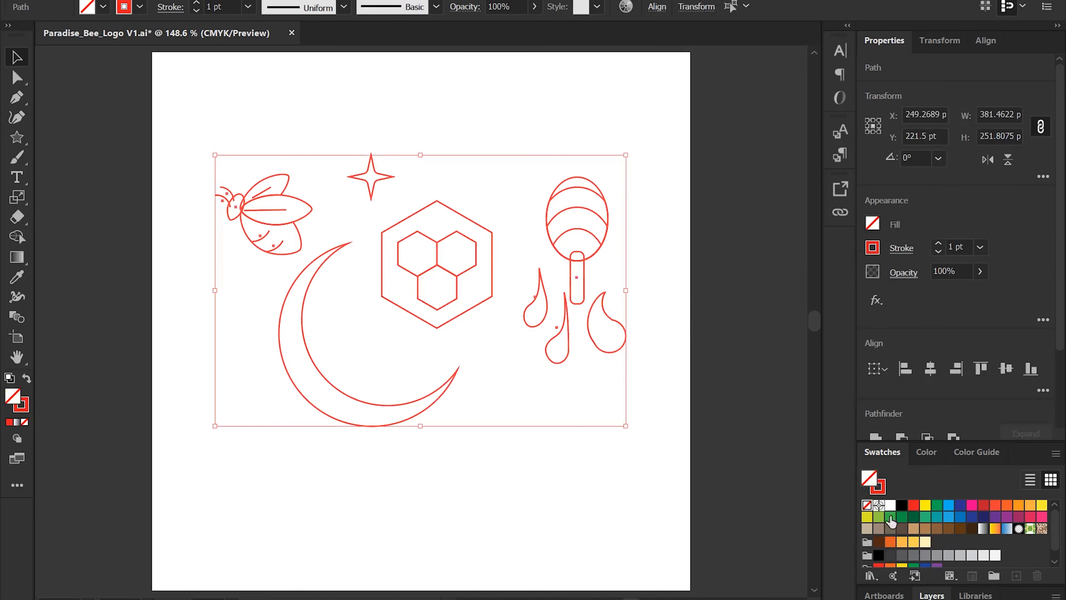
left_click(878, 542)
Step: Give the bee's wings and abdomen a 4 pt stroke with the lens-shaped width profile
left_click(276, 157)
left_click_drag(293, 171, 284, 172)
left_click(248, 7)
left_click(270, 134)
left_click(343, 7)
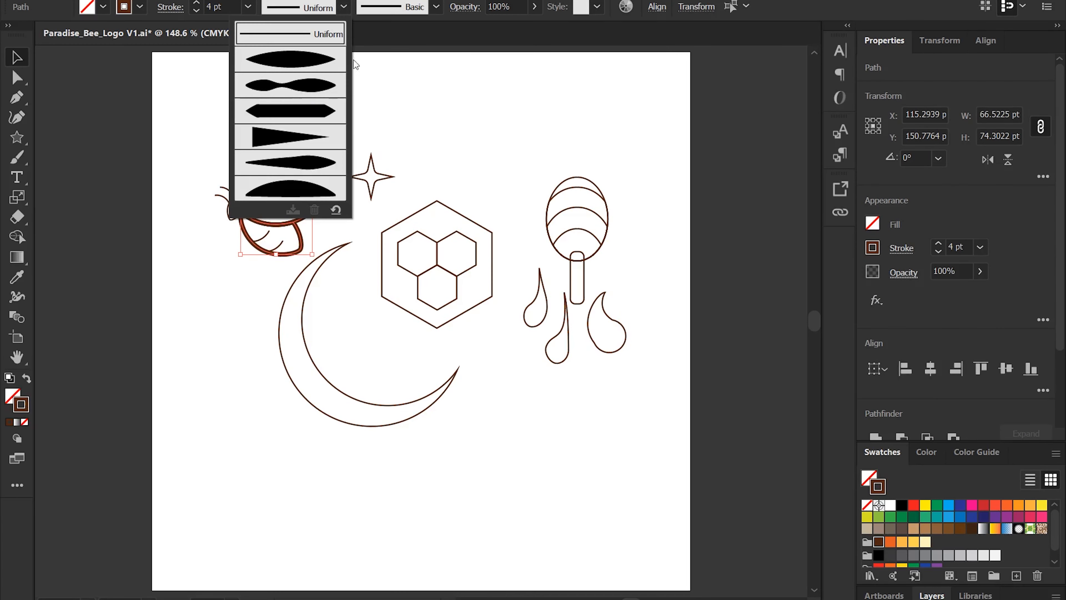
left_click(344, 60)
Step: Delete the surplus anchor points where the bee's wings meet the head so their strokes taper toward it
left_click_drag(231, 215, 269, 216)
left_click_drag(390, 108, 335, 159)
key("a")
left_click(319, 177)
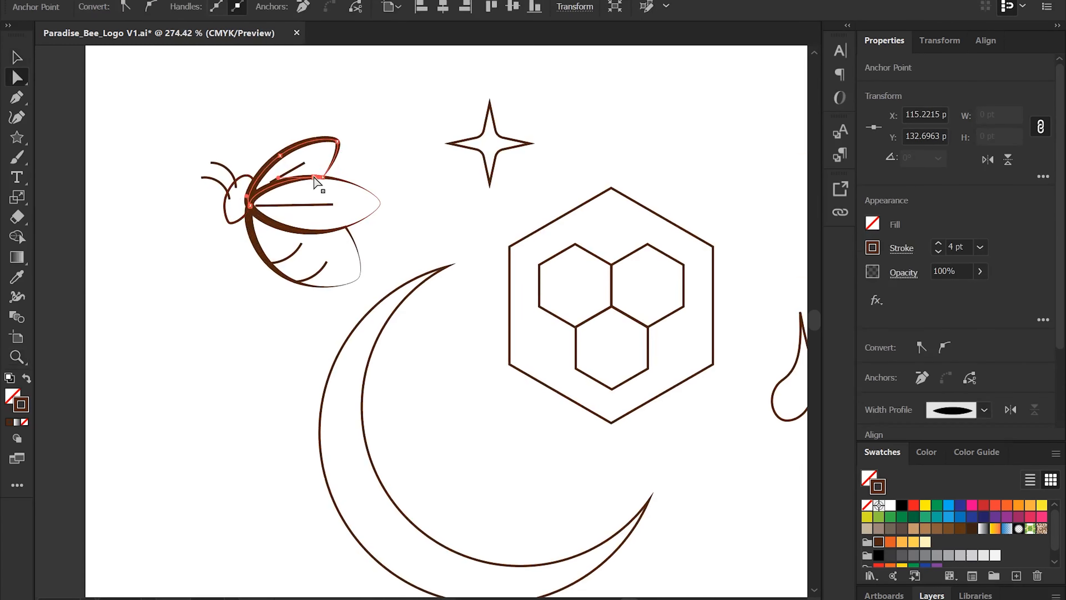
key("p")
left_click(252, 199)
key("ctrl+space")
left_click_drag(235, 200, 326, 220)
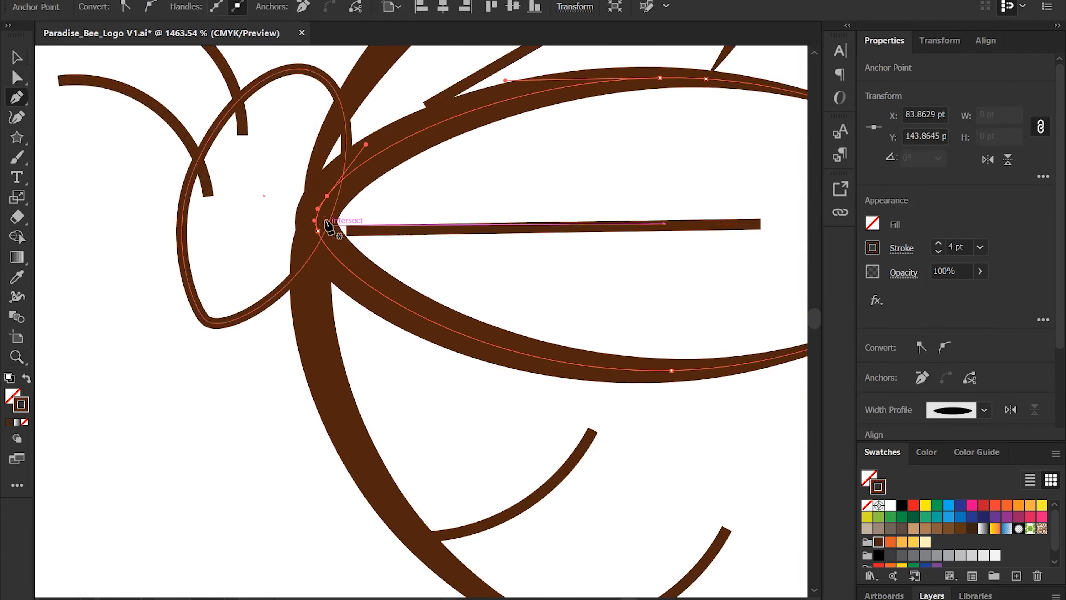
key("Delete")
key("v")
key("ctrl+space")
left_click_drag(517, 206, 426, 206)
left_click(547, 237)
key("Delete")
left_click(662, 188)
Step: Apply the triangular tapered width profile to the bee's wing veins and abdomen stripes
key("space")
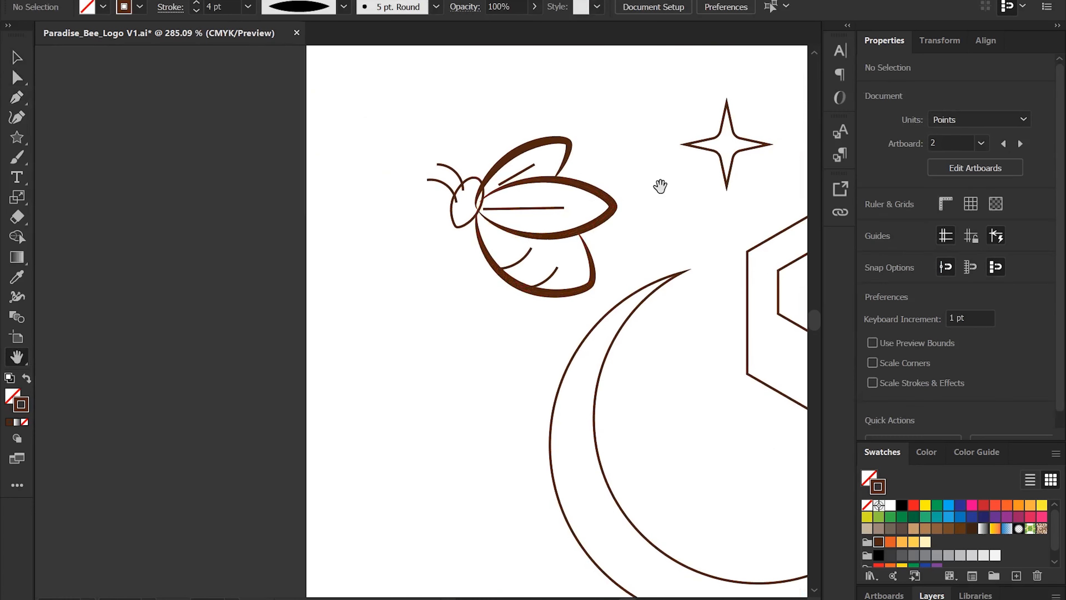
left_click_drag(662, 188, 519, 230)
left_click_drag(519, 230, 530, 230)
key("v")
left_click(369, 252)
left_click(319, 7)
left_click(324, 142)
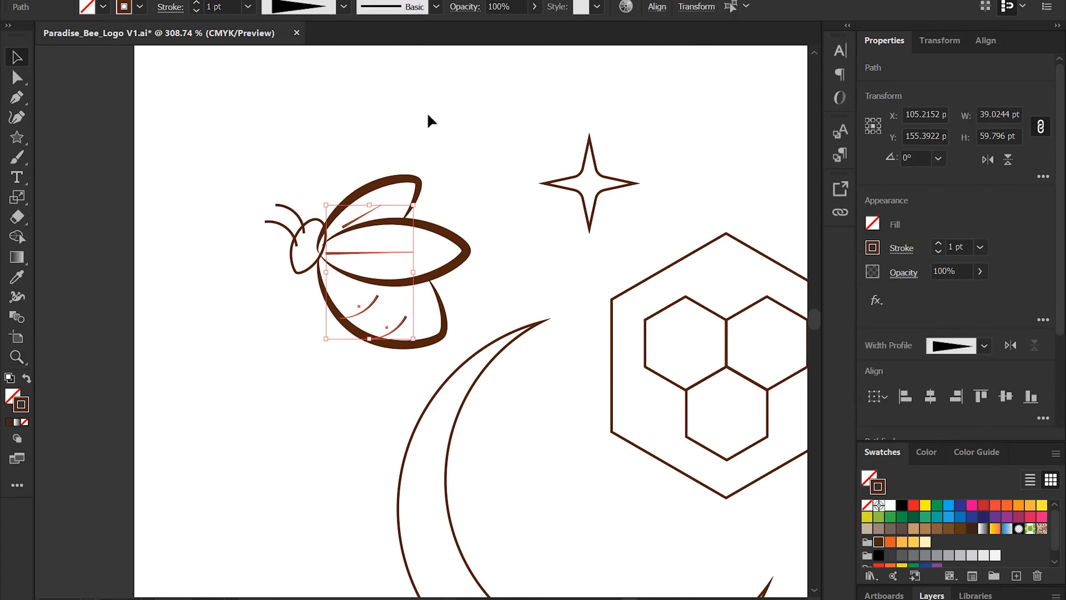
Step: Set the stroke weight of the bee's wing veins and abdomen stripes to 3 pt
left_click(247, 7)
left_click(260, 120)
left_click(482, 167)
Step: Move the inner end points of the two wing veins so they meet the bee's head
key("ctrl+space")
left_click_drag(389, 296, 436, 296)
key("a")
left_click_drag(296, 233, 292, 231)
left_click_drag(321, 194, 295, 210)
left_click(360, 297)
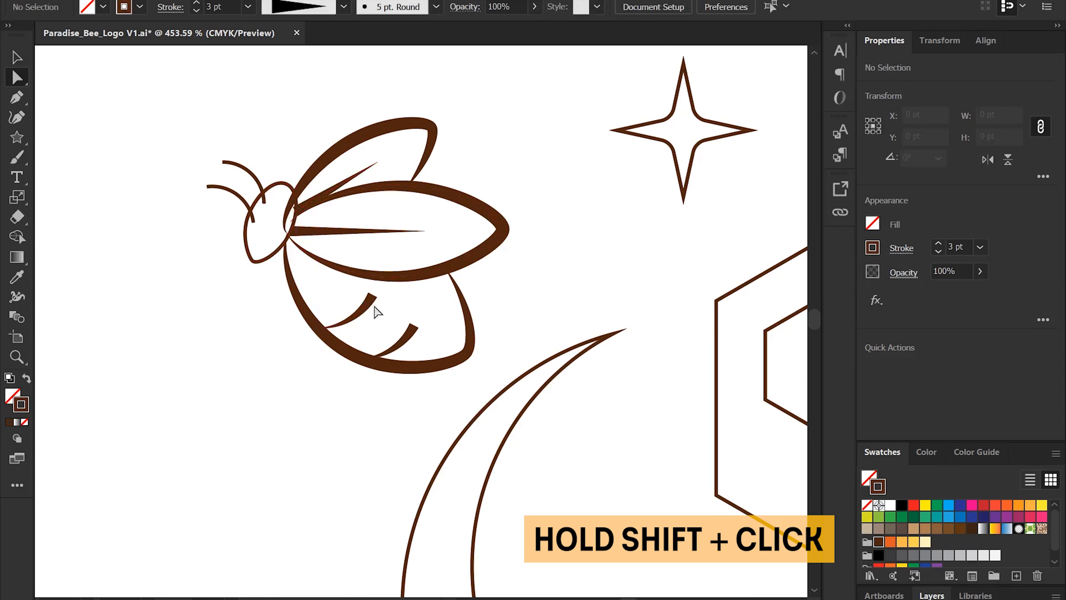
Step: Flip the taper of both abdomen stripes so they are thick at the body outline and pointed at the free end
left_click(373, 295)
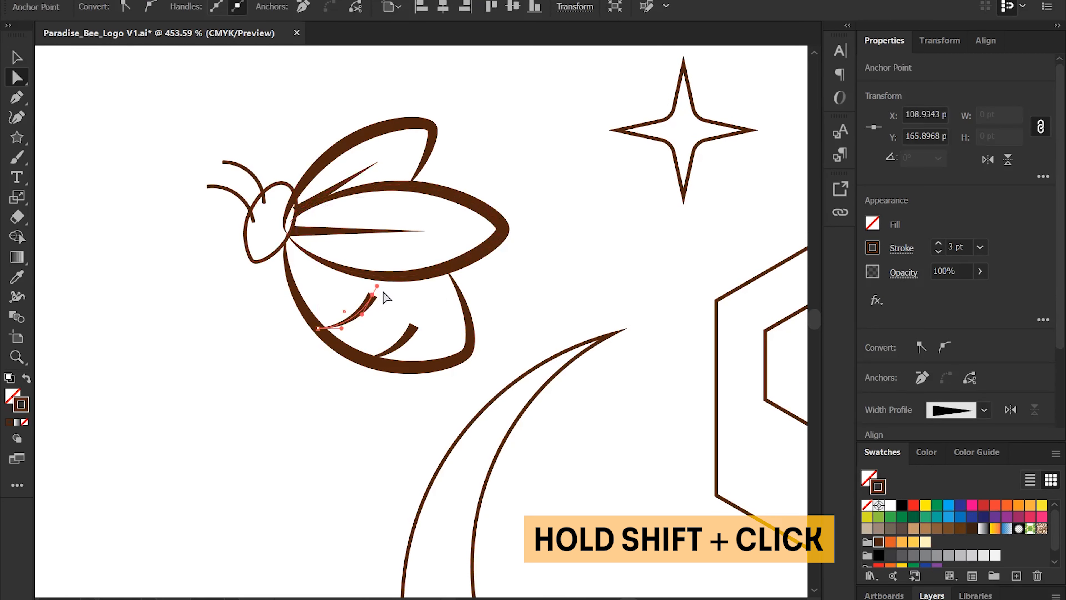
left_click(413, 335)
left_click(414, 326, "shift")
key("v")
left_click(520, 286)
Step: Swap fill and stroke on the bee's head and on the four-point star to make both solid dark brown
left_click(278, 254)
key("shift+x")
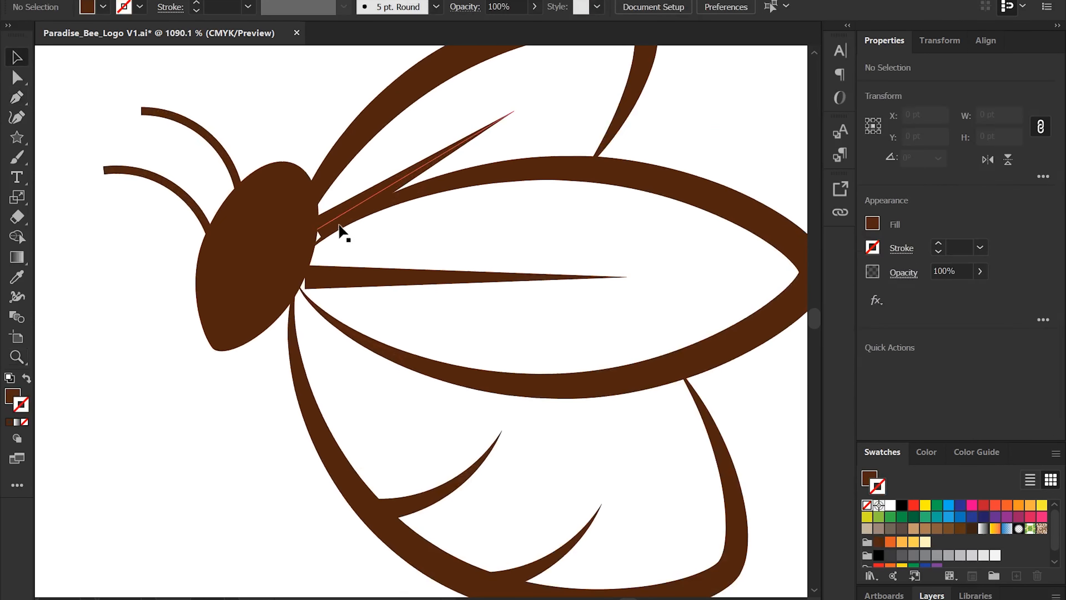
left_click(326, 274)
key("ctrl+0")
left_click(415, 205)
key("shift+x")
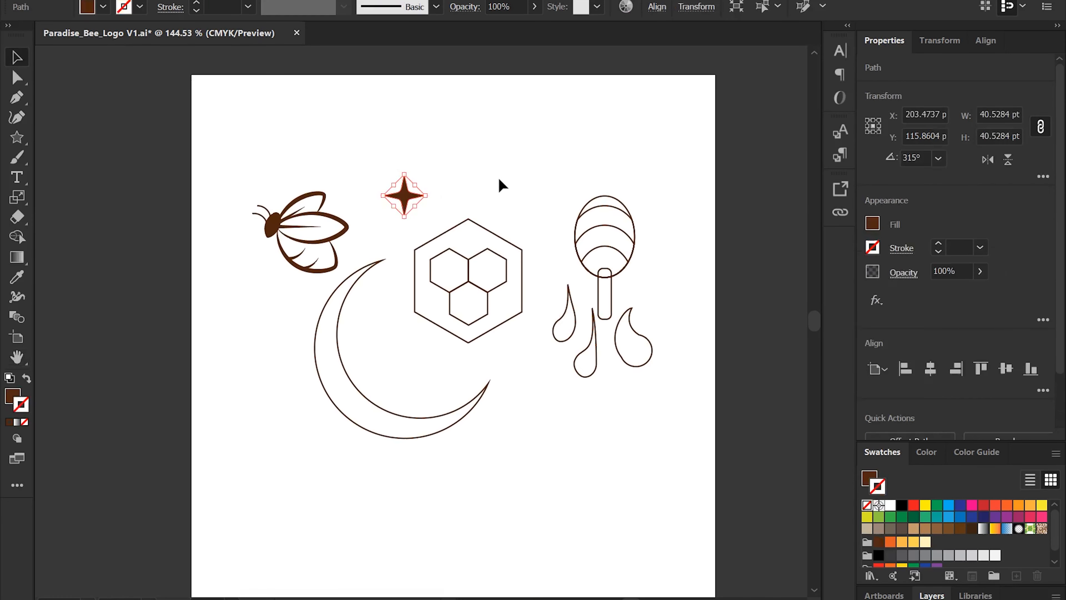
Step: Place the crescent moon over the large hexagon and move the bee, star and honey dipper clear of them
left_click_drag(357, 391, 430, 313)
left_click_drag(476, 353, 437, 336)
left_click_drag(435, 157, 261, 238)
left_click_drag(329, 240, 300, 153)
left_click_drag(405, 195, 393, 139)
left_click_drag(540, 172, 678, 267)
left_click_drag(358, 234, 364, 263)
left_click(502, 397)
Step: Clean up the overlapping lines of the crescent moon and large hexagon with the Shape Builder tool
key("ctrl+space")
left_click(515, 379)
mouse_move(447, 383)
left_mouse_down()
mouse_move(512, 380)
mouse_move(305, 250)
mouse_move(320, 212)
left_mouse_up()
left_click(503, 366, "shift")
key("shift+m")
key("v")
left_click(601, 257)
key("a")
left_click(529, 352)
mouse_move(478, 380)
left_mouse_down()
mouse_move(513, 370)
mouse_move(300, 283)
mouse_move(412, 248)
mouse_move(409, 331)
left_mouse_up()
left_click(515, 380, "shift")
key("shift+m")
key("v")
left_click(559, 294)
Step: Round the corners of the large hexagon slightly
key("a")
left_click(536, 291)
left_click(415, 191)
key("z")
key("v")
Step: Move the small honeycomb cells out of the large hexagon to an empty area of the artboard
left_click_drag(512, 375, 452, 317)
left_click_drag(363, 271, 302, 351)
key("z")
left_click_drag(401, 324, 415, 441)
Step: Duplicate the small hexagon cells sideways and repeat the copy to build a long honeycomb row
left_click_drag(195, 314, 439, 314, "alt")
scroll(506, 403, "down", 6)
key("ctrl+d")
key("ctrl+d")
key("ctrl+d")
scroll(589, 404, "up", 2)
key("ctrl+d")
key("ctrl+d")
Step: Duplicate the honeycomb cells into further interlocking rows to form a larger pattern
left_click_drag(771, 472, 349, 361)
left_click_drag(722, 372, 681, 396, "alt")
key("ctrl+d")
key("ctrl+d")
left_click_drag(738, 525, 235, 366)
left_click_drag(367, 373, 394, 467, "alt")
Step: Delete surplus honeycomb cells, then fit the remaining rows together as one group
left_click_drag(596, 459, 567, 422, "ctrl")
left_click_drag(707, 530, 631, 411)
key("Delete")
left_click_drag(654, 531, 413, 414)
left_click_drag(543, 471, 564, 384)
left_click_drag(626, 369, 700, 418, "ctrl")
key("ctrl+g")
Step: Position the grouped honeycomb pattern over the moon and large hexagon
left_click_drag(554, 310, 544, 311)
left_click_drag(537, 289, 772, 427, "ctrl")
left_click_drag(614, 437, 461, 370)
left_click_drag(554, 316, 501, 195)
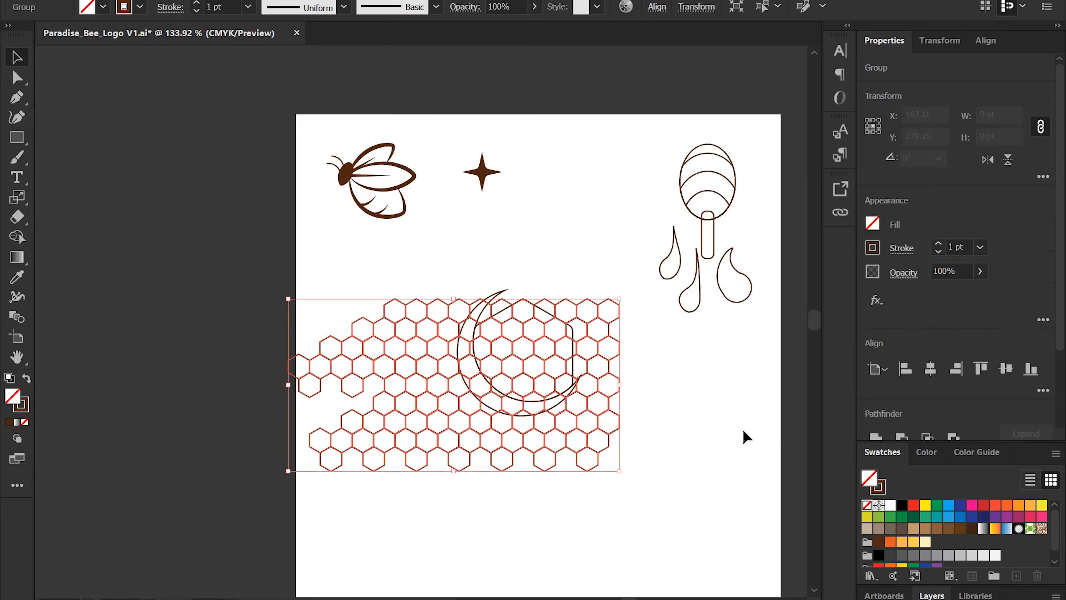
Step: Move the honeycomb pattern to a new Layer 3, keeping its position, and hide that layer
key("ctrl+x")
left_click(931, 595)
left_click(929, 598)
left_click(1016, 597)
key("ctrl+f")
left_click(870, 496)
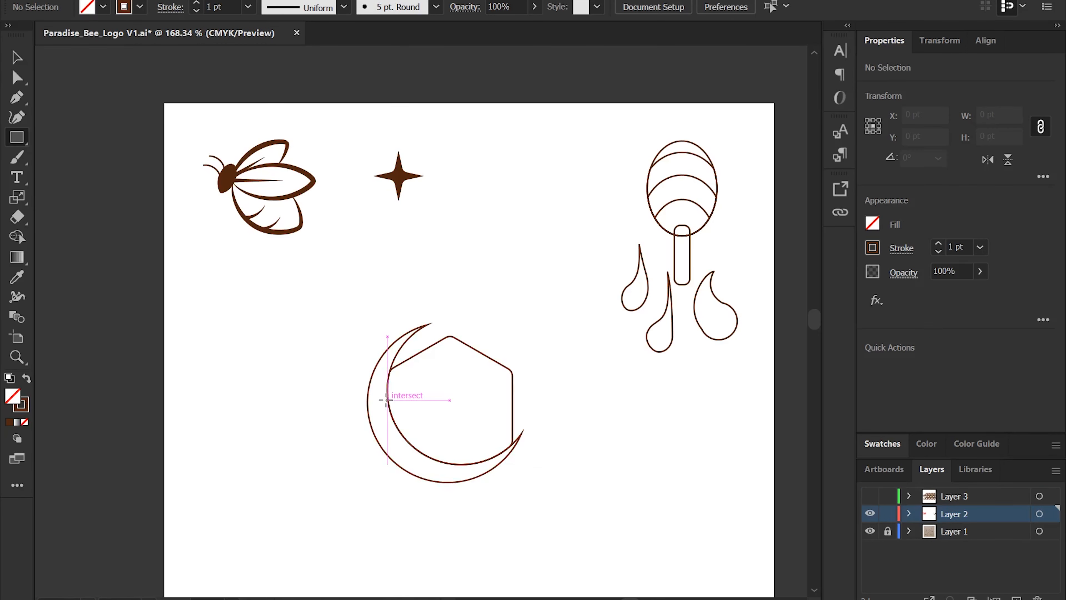
Step: Draw an upright rectangle about 40 pt wide under the moon's lower left and fully round its bottom corners
left_click_drag(437, 527, 437, 527)
key("a")
left_click_drag(429, 519, 412, 503)
left_click(424, 462, "ctrl")
left_click(436, 428, "ctrl")
Step: Delete the rectangle's top edge and shorten its open sides to end at the moon, leaving a U shape
left_click(402, 402)
key("Delete")
left_click(417, 402)
key("Delete")
left_click(436, 424)
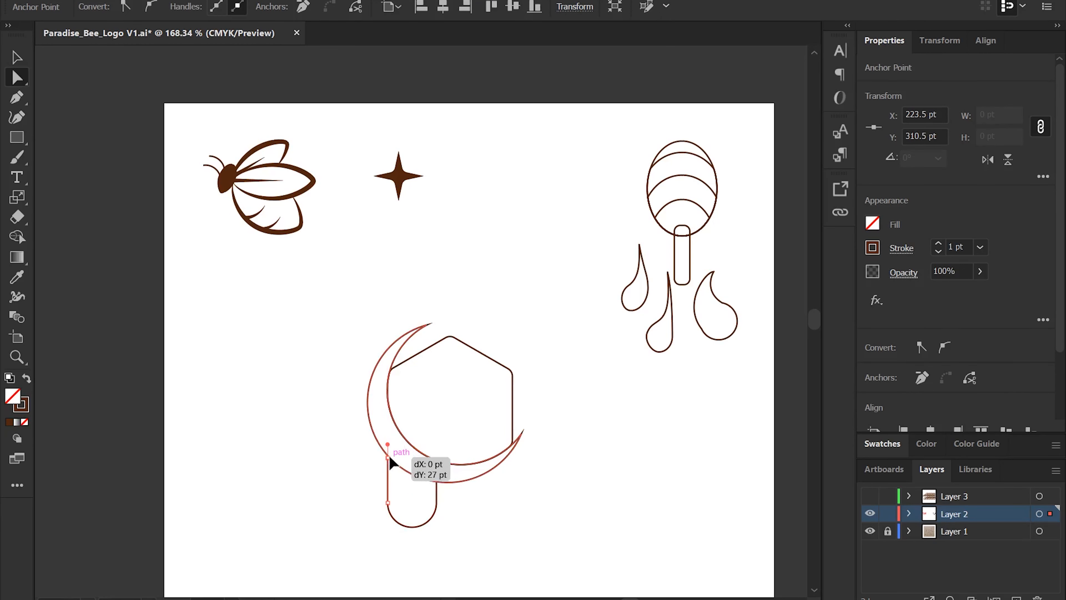
left_click_drag(388, 456, 388, 456)
Step: Give the large hexagon's outline a 3 pt stroke with the lens-shaped width profile
key("v")
scroll(403, 457, "down", 2)
left_click(365, 378)
left_click(462, 368)
left_click(247, 8)
left_click(269, 115)
left_click(344, 6)
left_click(290, 53)
Step: Remove the hexagon path's curved section that follows the moon's inner edge and increase the remaining outline's stroke weight
double_click(490, 399)
double_click(562, 410)
double_click(493, 400)
key("a")
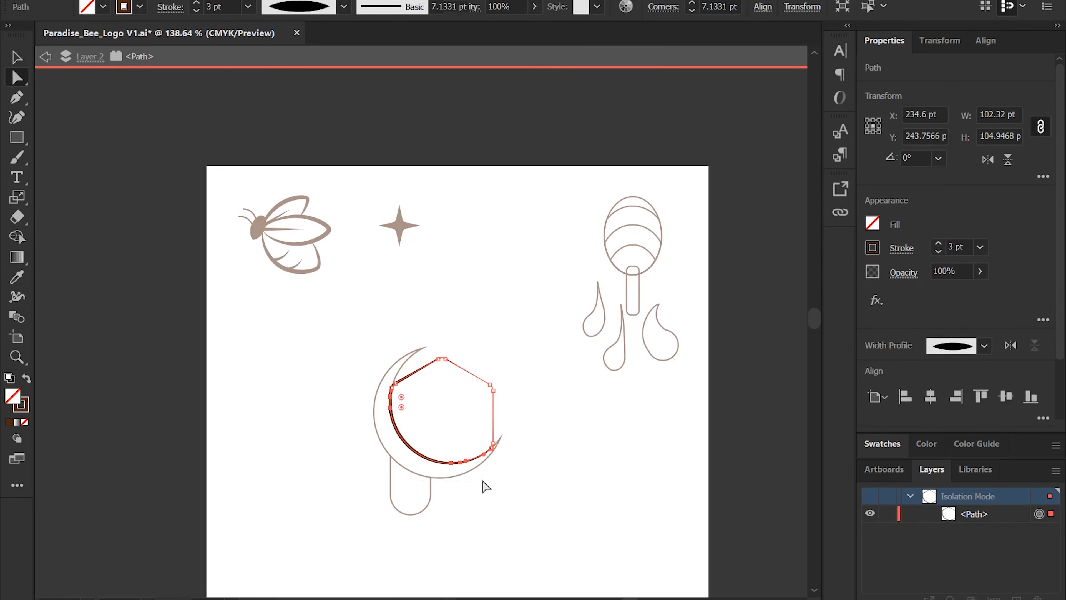
double_click(534, 418)
left_click(247, 6)
left_click(279, 133)
left_click(357, 303)
Step: Give the crescent moon a 3 pt stroke with the lens-shaped width profile
left_click(404, 365)
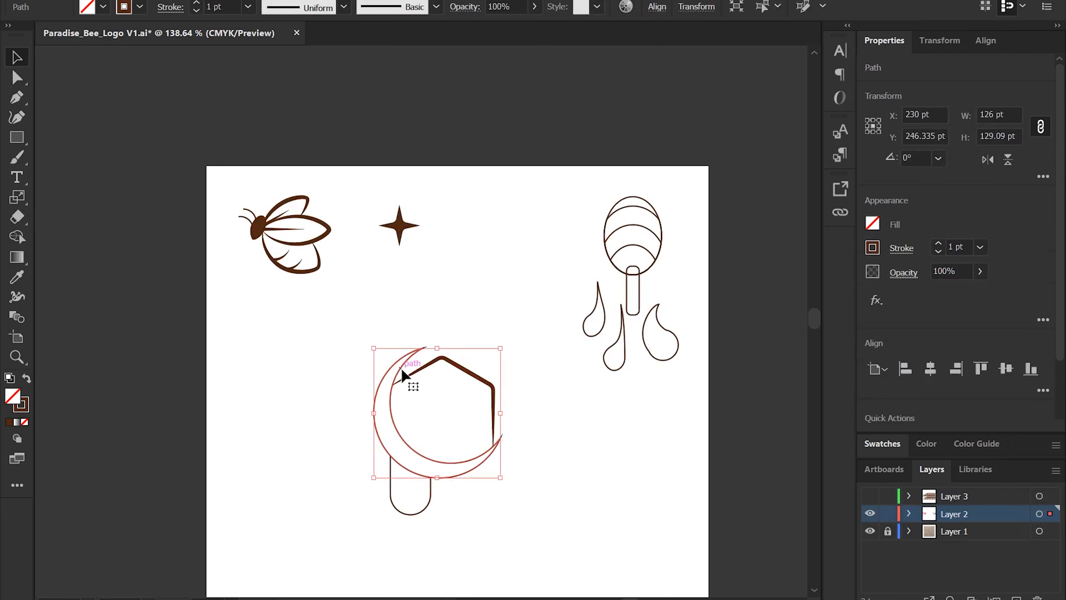
left_click_drag(417, 389, 439, 389)
left_click(247, 7)
left_click(269, 115)
left_click(344, 7)
left_click(294, 60)
left_click(438, 336)
left_click(422, 338)
key("ctrl+space")
mouse_move(414, 343)
left_mouse_down()
mouse_move(483, 329)
mouse_move(509, 350)
left_mouse_up()
key("a")
left_click(465, 312)
key("Delete")
key("ctrl+z")
left_click_drag(341, 189, 294, 300)
left_click(426, 181)
key("ctrl+z")
Step: Add an anchor point on each side of the moon's lower tip and delete the tip point to open the outline
left_click_drag(635, 476, 777, 476)
key("p")
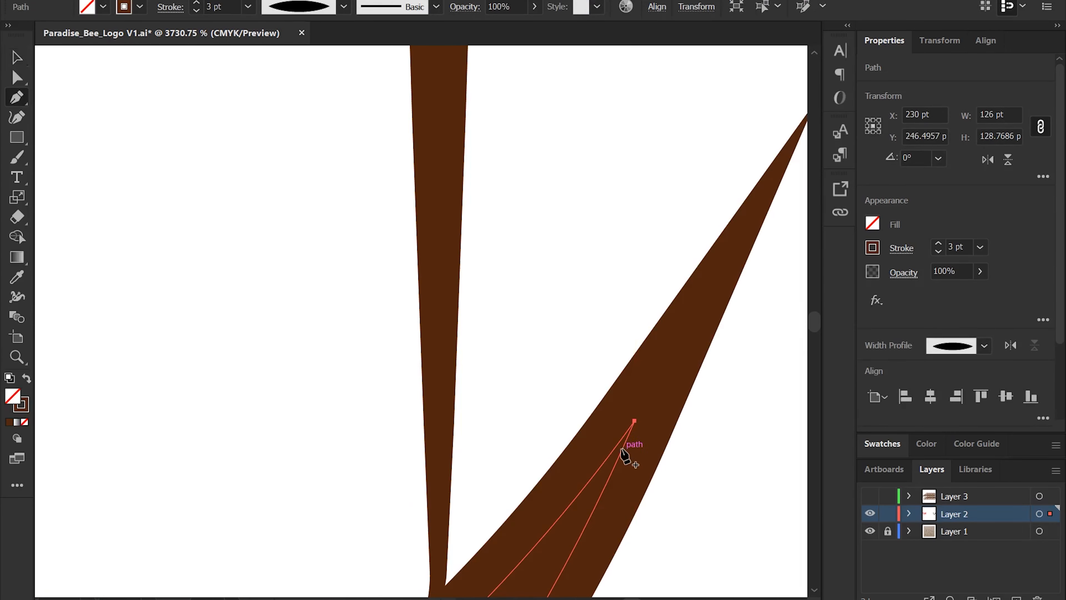
left_click(623, 449)
left_click(626, 434)
key("a")
key("Delete")
left_click(641, 446)
left_click_drag(603, 429, 504, 429)
Step: Paste a copy in place within the moon emblem and send it one level backward
key("v")
left_click(597, 439)
key("ctrl+f")
key("ctrl+[")
left_click(579, 328)
mouse_move(546, 383)
left_mouse_down()
mouse_move(383, 312)
mouse_move(666, 464)
left_mouse_up()
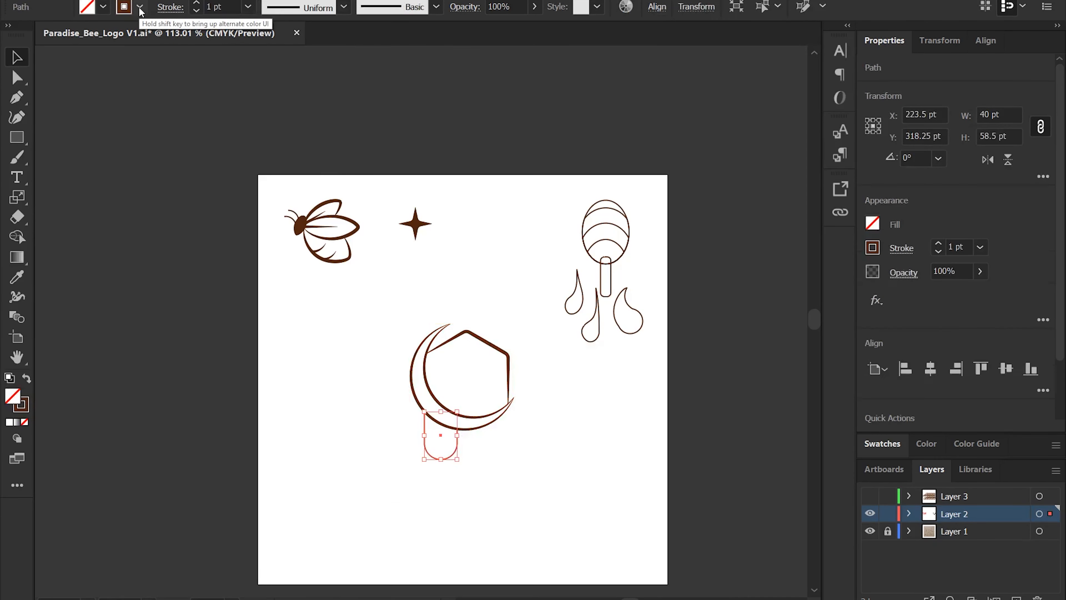
Step: Give the U shape below the moon a 3 pt stroke with the lens-shaped width profile
left_click(248, 7)
left_click(268, 116)
left_click(344, 7)
left_click(316, 58)
left_click(566, 447)
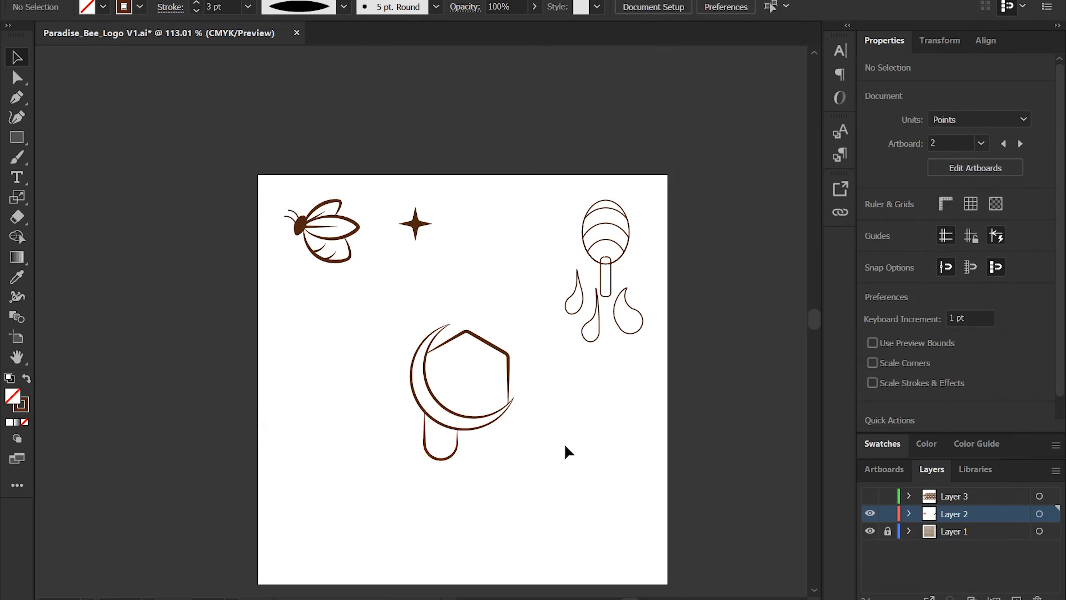
left_click_drag(494, 446, 541, 447)
Step: Nudge the end point of the U shape upward by one large increment toward the moon
left_click(431, 419)
key("a")
left_click(373, 386)
key("shift+Up")
key("v")
left_click(434, 444)
left_click(431, 444)
left_click(459, 452)
Step: Move the bee inside the hexagon and scale it down proportionally to about 76%
key("z")
left_click_drag(425, 395, 446, 411)
key("v")
left_click_drag(257, 212, 452, 405)
key("s")
left_click_drag(574, 329, 550, 350)
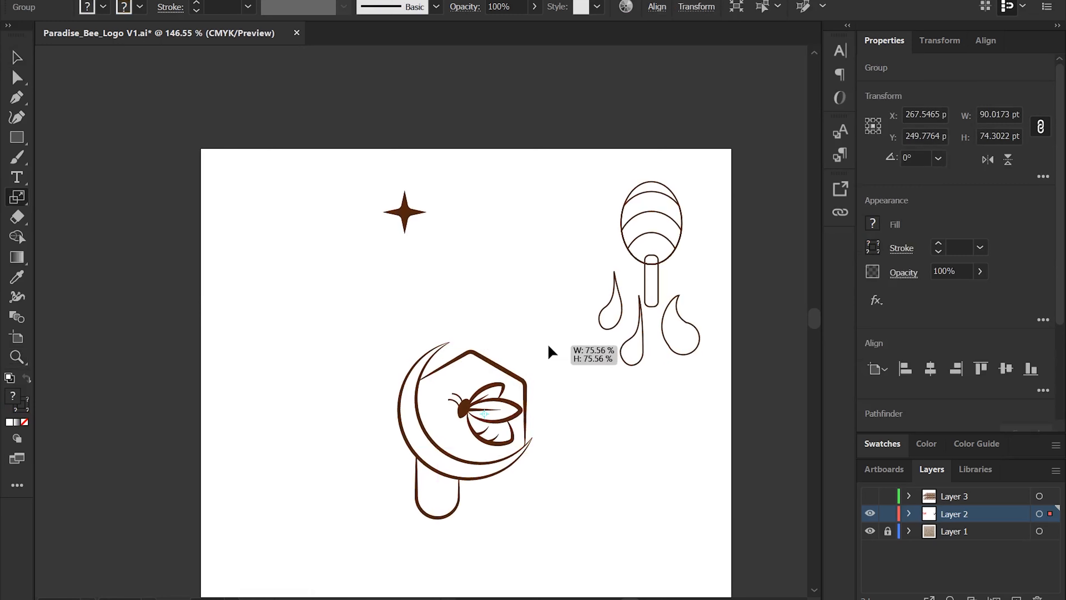
Step: Move the honey dipper down beside the moon and hexagon emblem
key("v")
left_click(607, 409)
left_click_drag(690, 172, 578, 509)
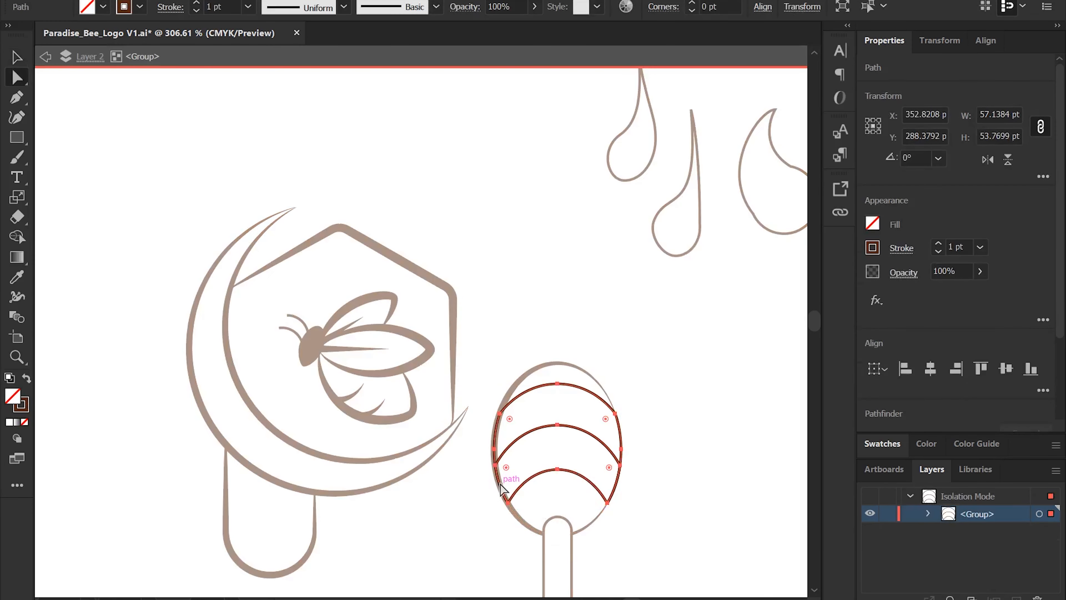
key("v")
key("Escape")
double_click(618, 436)
key("a")
left_click_drag(475, 437, 665, 472)
key("Delete")
key("ctrl+z")
key("v")
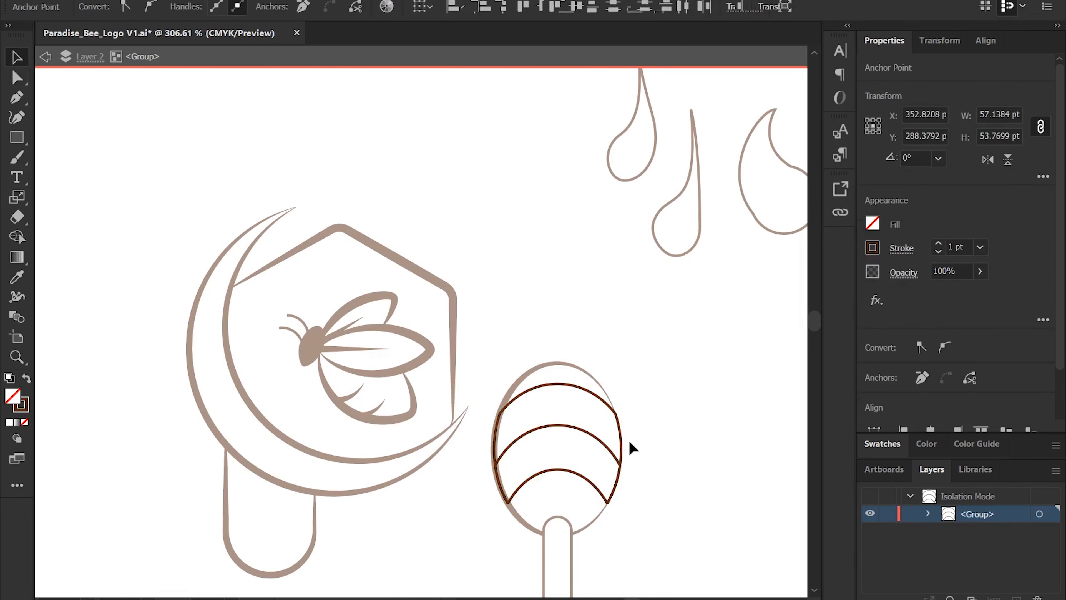
Step: Delete the anchor points below the arc of the dipper's top stripe, keeping only the open arc
double_click(622, 446)
key("a")
left_click_drag(476, 437, 665, 512)
key("Delete")
key("Escape")
key("v")
double_click(596, 438)
key("a")
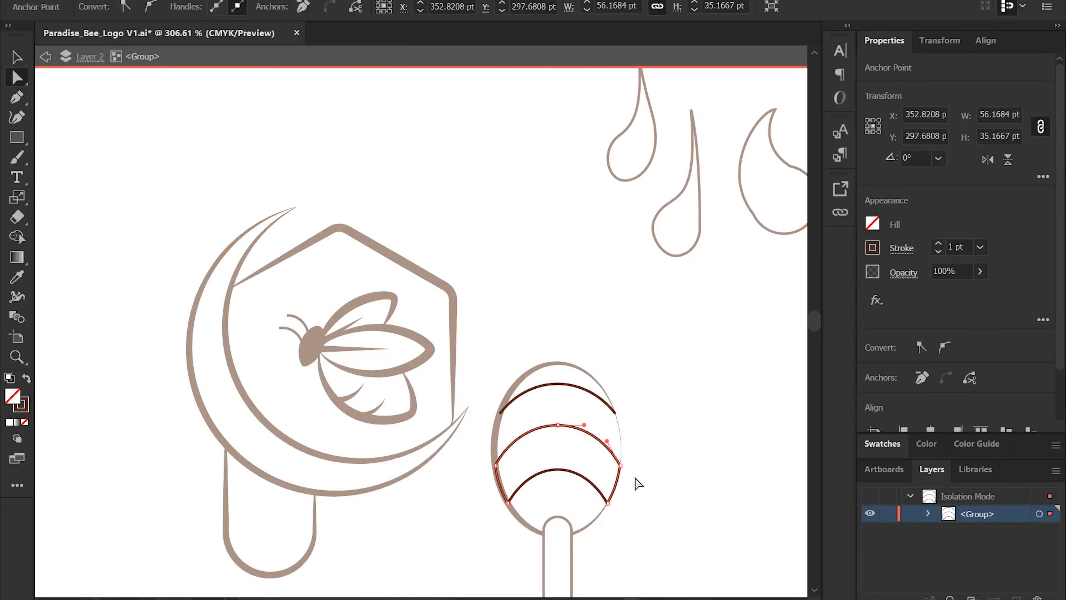
left_click_drag(476, 483, 476, 513)
key("Delete")
key("ctrl+z")
Step: Delete the surplus side and lower segments of the dipper's middle stripe so only its arc is left
key("v")
double_click(594, 438)
key("a")
key("Delete")
key("Escape")
key("v")
Step: Give the dipper's stripes the lens-shaped width profile and a heavier stroke weight
mouse_move(597, 439)
left_mouse_down()
mouse_move(600, 421)
mouse_move(596, 440)
mouse_move(435, 399)
left_mouse_up()
left_click(311, 7)
left_click(310, 59)
left_click(247, 7)
left_click(271, 115)
Step: Save the document and turn the three honey droplets solid brown by swapping their fill and stroke
left_click(767, 452)
key("z")
key("v")
scroll(630, 459, "up", 5)
key("ctrl+s")
scroll(600, 277, "up", 1)
left_click_drag(607, 201, 966, 336)
key("shift+x")
Step: Reshape the lower-left curve of the large droplet at its anchor point and save the document
key("a")
left_click(750, 299)
key("z")
key("a")
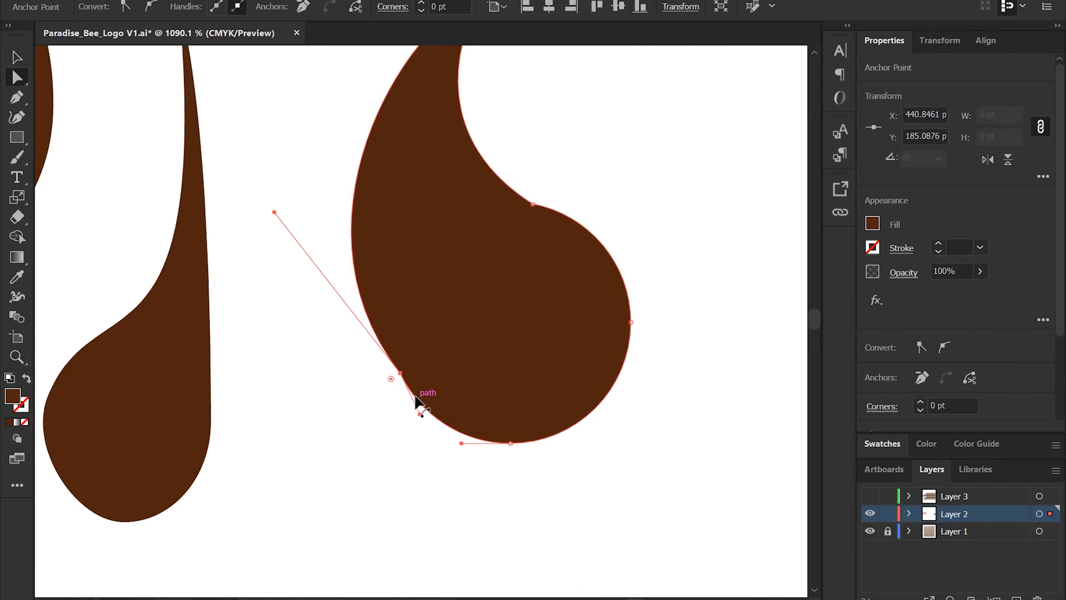
left_click_drag(400, 373, 393, 379)
left_click(655, 332)
key("z")
left_click_drag(655, 332, 618, 388)
key("v")
left_click_drag(574, 462, 644, 331)
key("ctrl+s")
left_click_drag(475, 200, 538, 260)
scroll(538, 259, "down", 1)
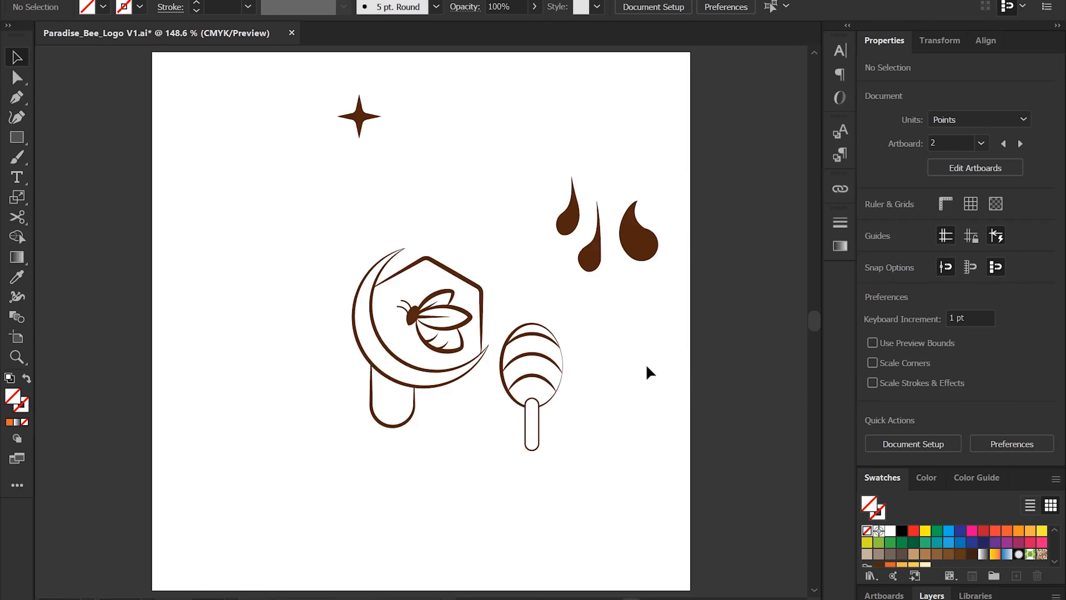
Step: Draw a 500 × 500 pt rectangle covering the artboard and give it a radial gradient fill
key("m")
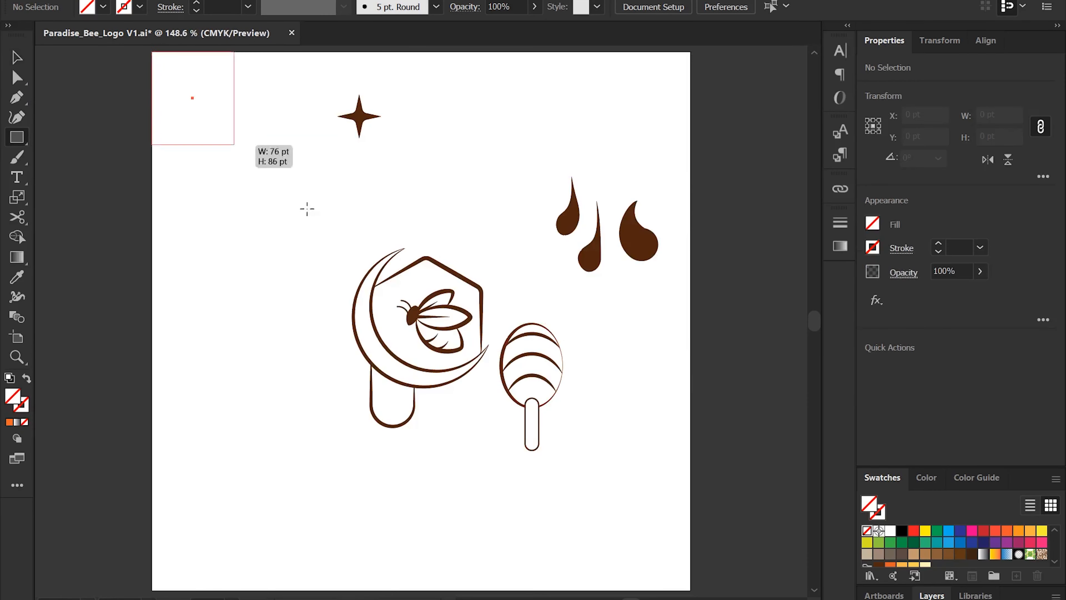
left_click_drag(152, 52, 690, 591)
key("v")
left_click(839, 246)
left_click(733, 241)
left_click(645, 303)
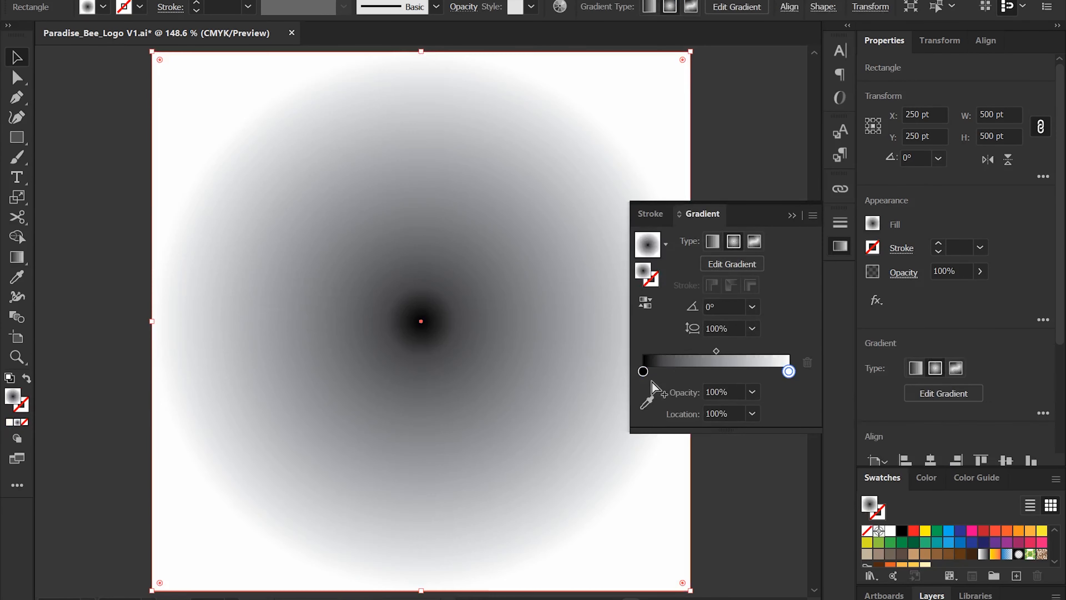
Step: Colour the background gradient from orange in the centre to light orange at the edge and send the rectangle to the back
double_click(643, 371)
left_click(634, 459)
left_click(622, 460)
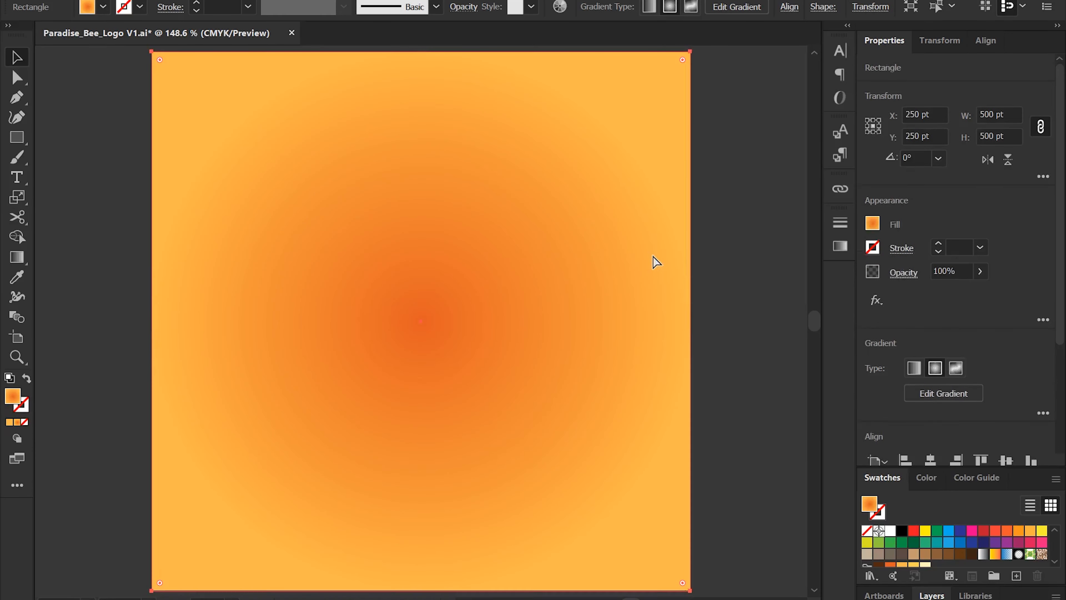
key("ctrl+shift+bracketleft")
key("ctrl+shift+a")
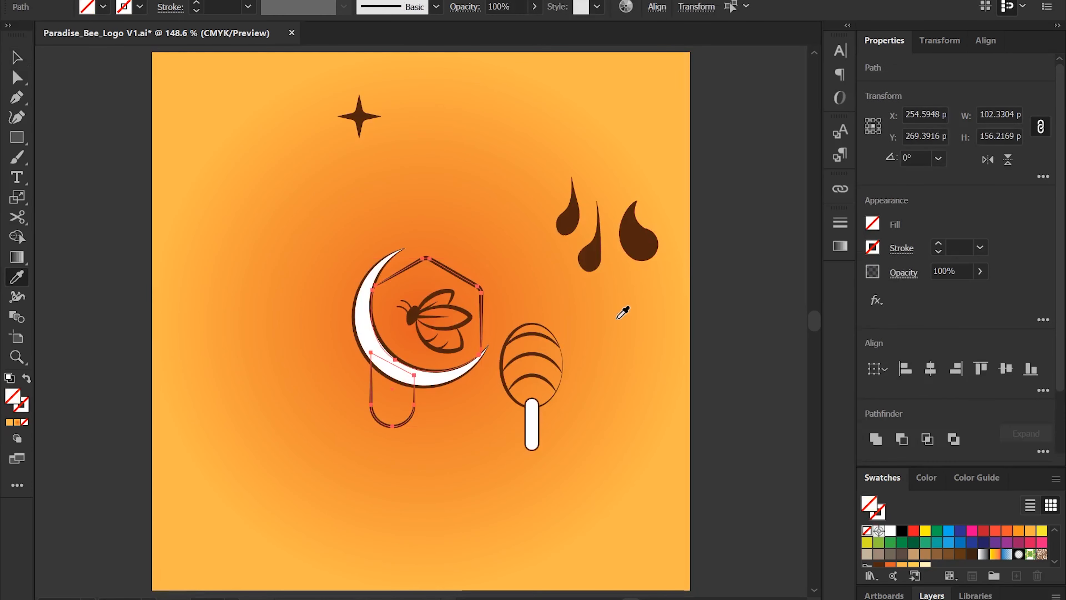
Step: Fill the hexagon and the U shape with the background's radial gradient and send the filled shapes to the back
left_click(619, 319)
key("v")
key("ctrl+shift+bracketleft")
left_click(613, 326)
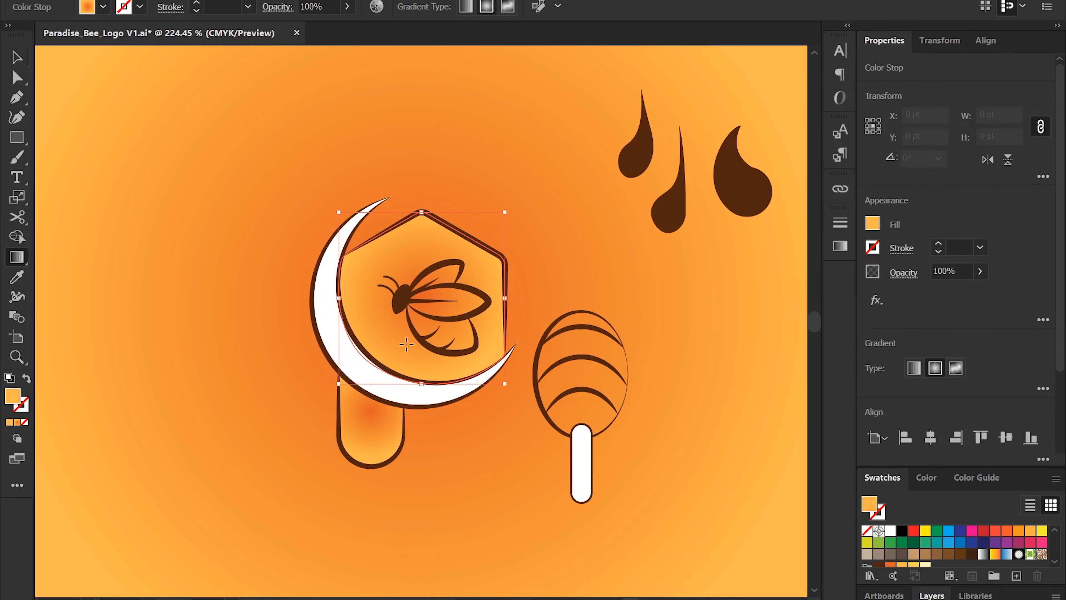
Step: Shift the hexagon's gradient centre toward the moon's inner curve and add a dark brown centre stop, placing the orange stop at about 54%
left_click_drag(441, 295, 415, 338)
left_click_drag(481, 341, 528, 322)
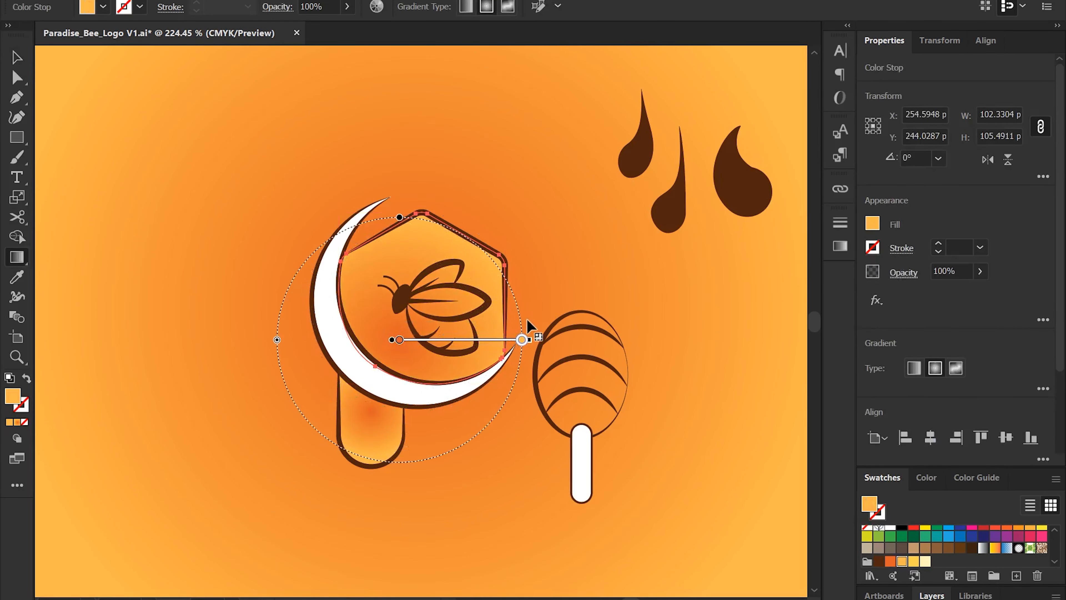
left_click(840, 246)
left_click(649, 351)
double_click(643, 351)
left_click_drag(649, 352, 722, 351)
left_click(616, 440)
key("Escape")
left_click_drag(418, 340, 401, 360)
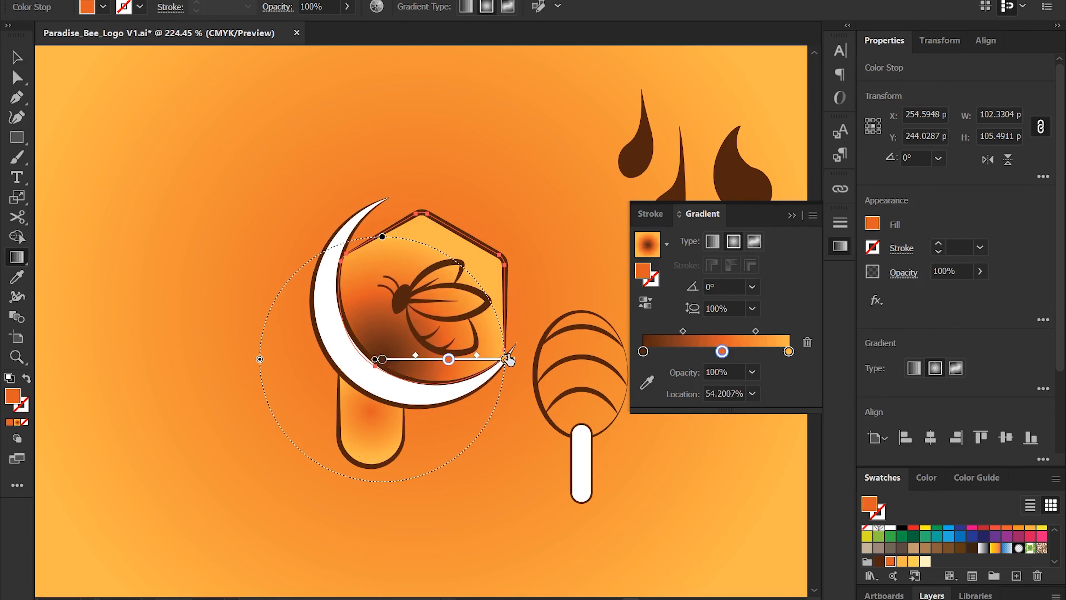
Step: Apply the hexagon's brown-to-orange radial gradient to the U shape and place its dark centre just below the moon
key("v")
left_click(404, 435)
key("i")
left_click(385, 369)
key("g")
key("v")
key("ctrl+z")
key("period")
key("g")
mouse_move(385, 413)
left_mouse_down()
mouse_move(389, 395)
mouse_move(319, 377)
mouse_move(352, 389)
left_mouse_up()
key("ctrl+shift+a")
Step: Move the U shape's gradient midpoint between the brown and orange stops to about 39%
key("z")
key("v")
left_click(389, 432)
left_click_drag(683, 351, 653, 357)
key("g")
key("v")
left_click(476, 459)
Step: Fill the crescent moon with a linear gradient running from white to pale cream
scroll(435, 249, "up", 2)
left_click(335, 319)
left_click(712, 241)
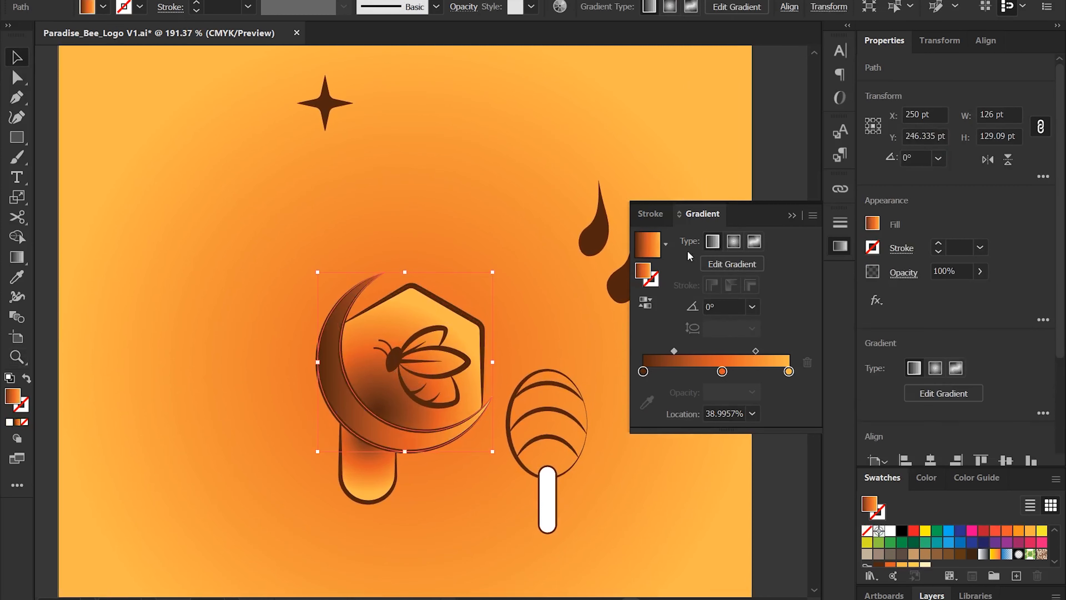
left_click(665, 244)
left_click(629, 272)
double_click(789, 371)
key("g")
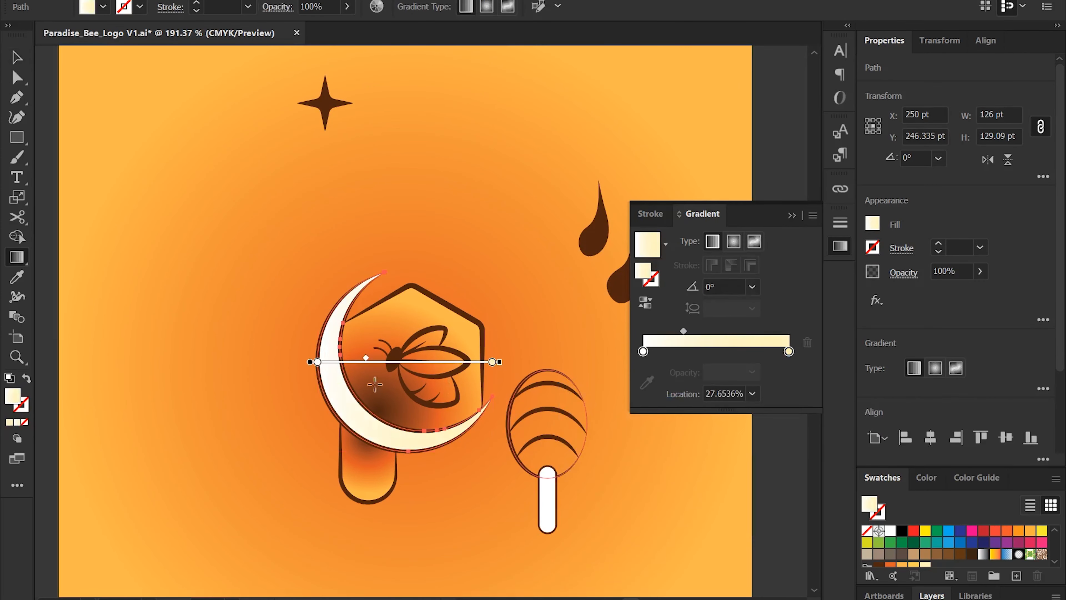
key("v")
Step: Fill both of the bee's wings with white
double_click(455, 354)
left_click(443, 336)
left_click(458, 355, "shift")
left_click(87, 6)
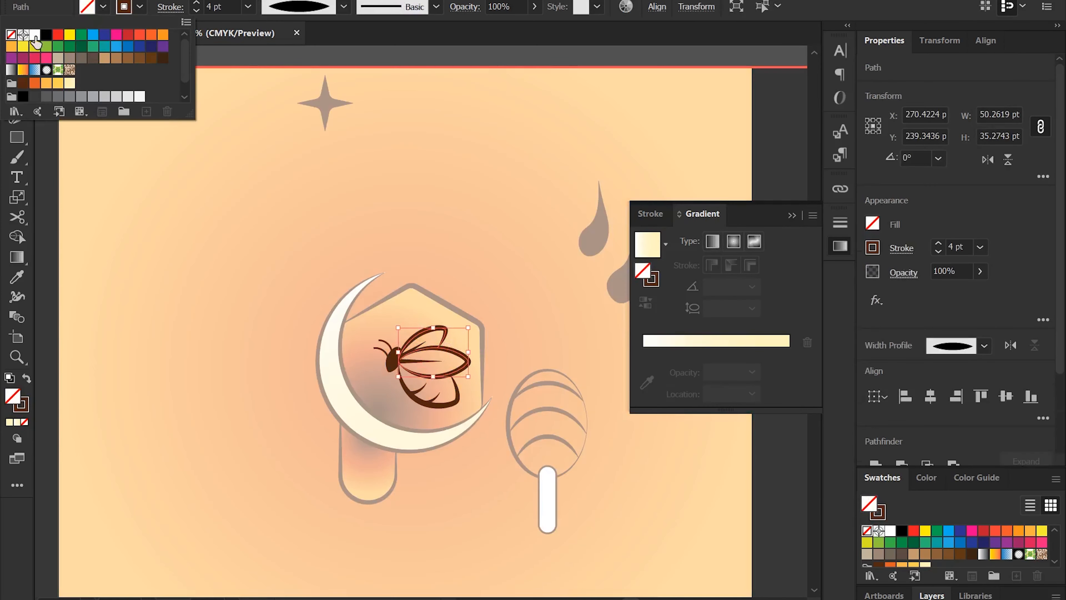
left_click(50, 35)
key("Escape")
Step: Fill the bee's abdomen with the orange radial gradient sampled from the background
double_click(459, 396)
scroll(459, 396, "up", 1)
left_click(455, 395)
key("i")
left_click(530, 284)
key("g")
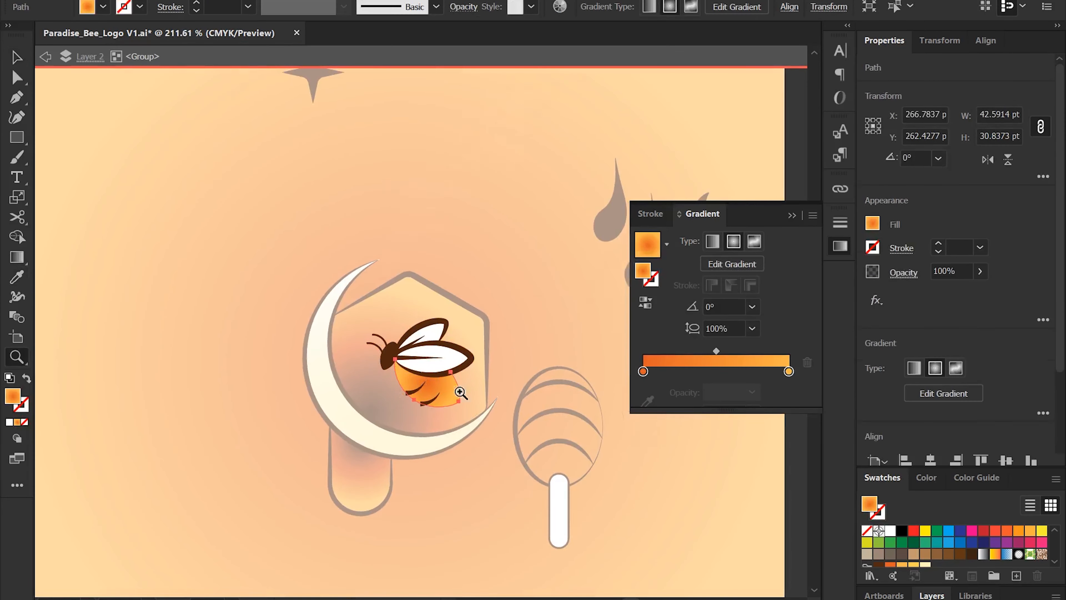
Step: Angle the abdomen's gradient toward the wings, reverse it so light orange is in the centre, and extend its radius
scroll(439, 389, "up", 6)
left_click(412, 378)
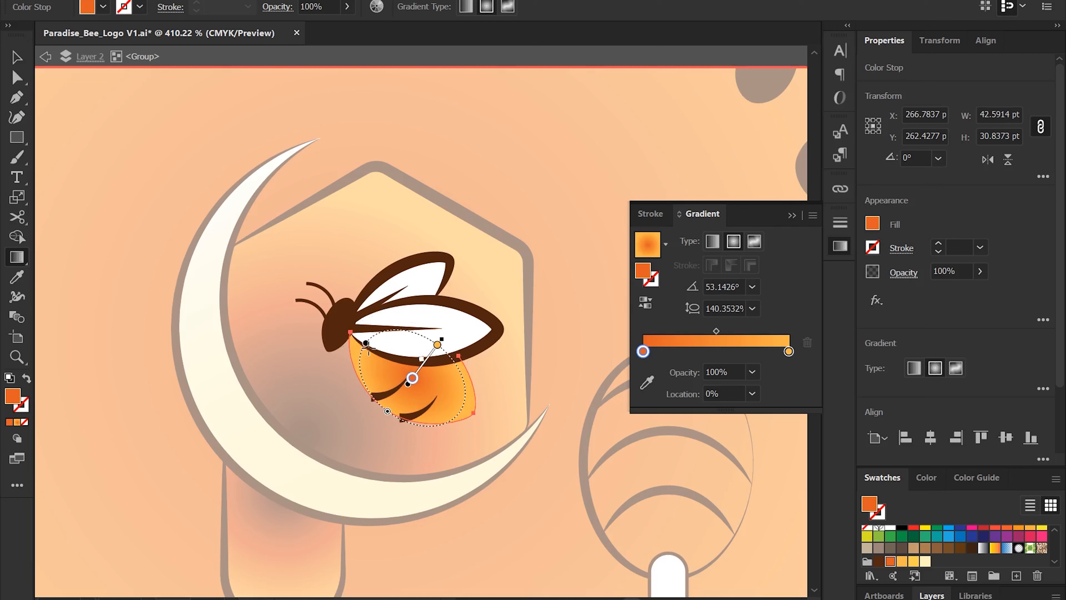
left_click(645, 302)
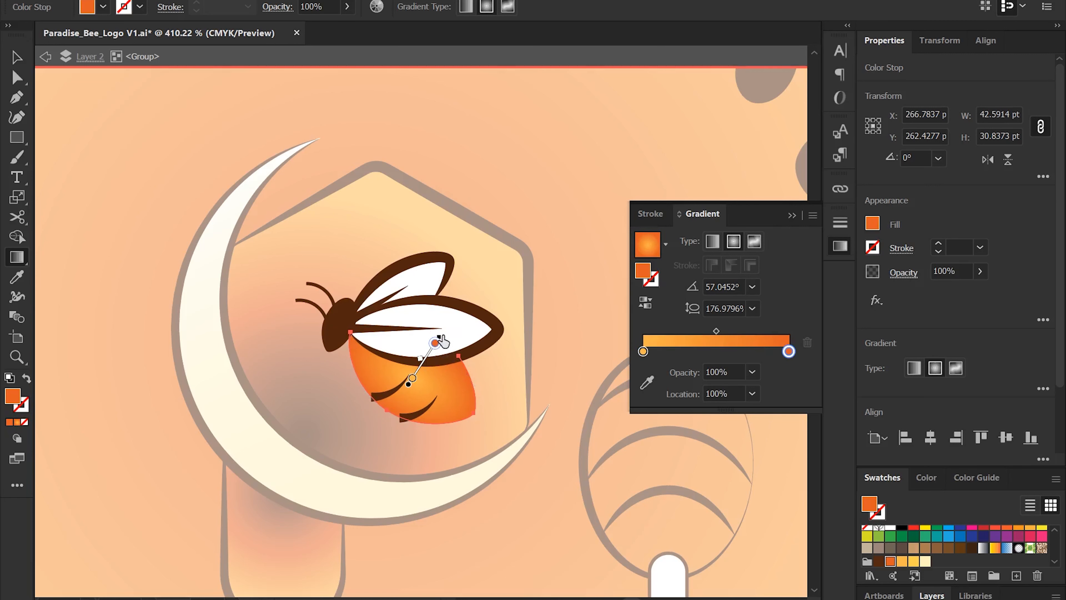
left_click_drag(434, 345, 445, 322)
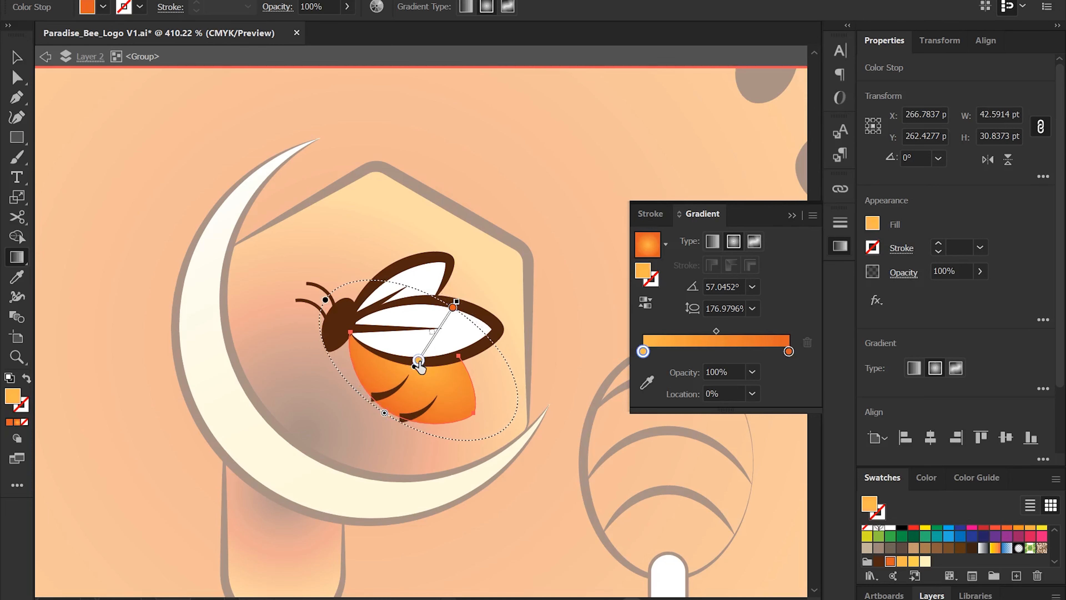
Step: Move the abdomen gradient's light orange stop outward, add a yellow stop near the centre, and leave the bee group
left_click_drag(643, 352, 725, 341)
double_click(661, 352)
left_click(647, 443)
left_click_drag(661, 352, 673, 352)
key("v")
left_click(296, 55)
Step: Paste a copy of the bee's abdomen in place as an unfilled brown outline with a tapered width profile
scroll(441, 373, "up", 3)
left_click_drag(467, 401, 511, 380)
key("ctrl+z")
key("ctrl+f")
key("i")
left_click(503, 308)
key("v")
left_click(102, 6)
left_click(13, 34)
left_click(346, 7)
left_click(306, 45)
left_click(602, 167)
Step: Recolour the crescent moon's outline yellow
key("z")
left_click_drag(482, 342, 311, 342)
key("v")
left_click(840, 246)
left_click(356, 382)
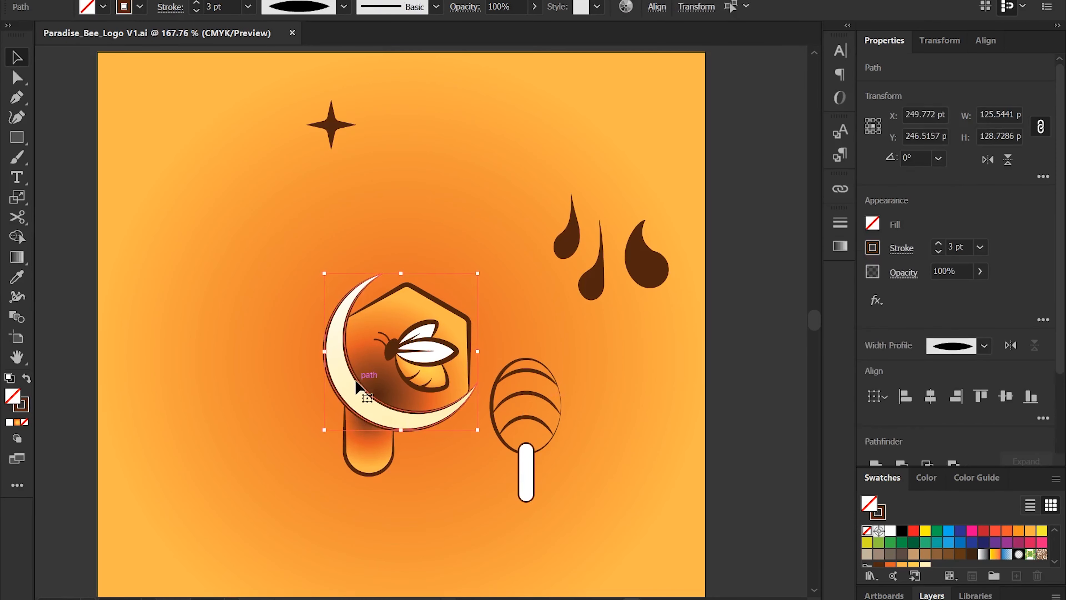
left_click(140, 6)
left_click(57, 85)
Step: Rotate the honey dipper by about 36° and place it over the lower part of the moon
left_click(595, 359)
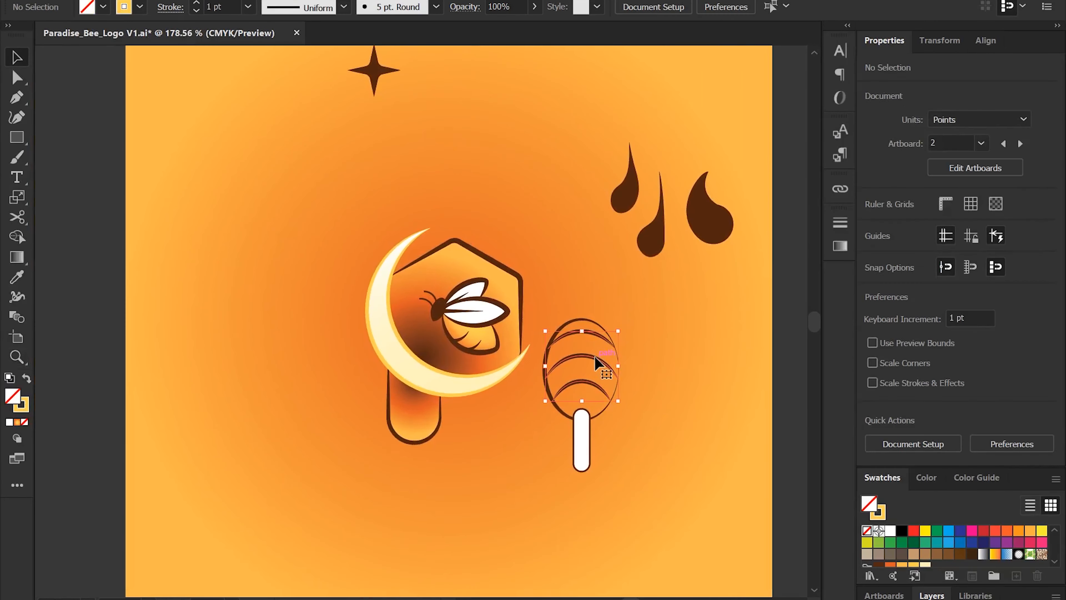
left_click(579, 449, "shift")
left_click_drag(621, 387, 607, 366)
left_click_drag(592, 411, 466, 391)
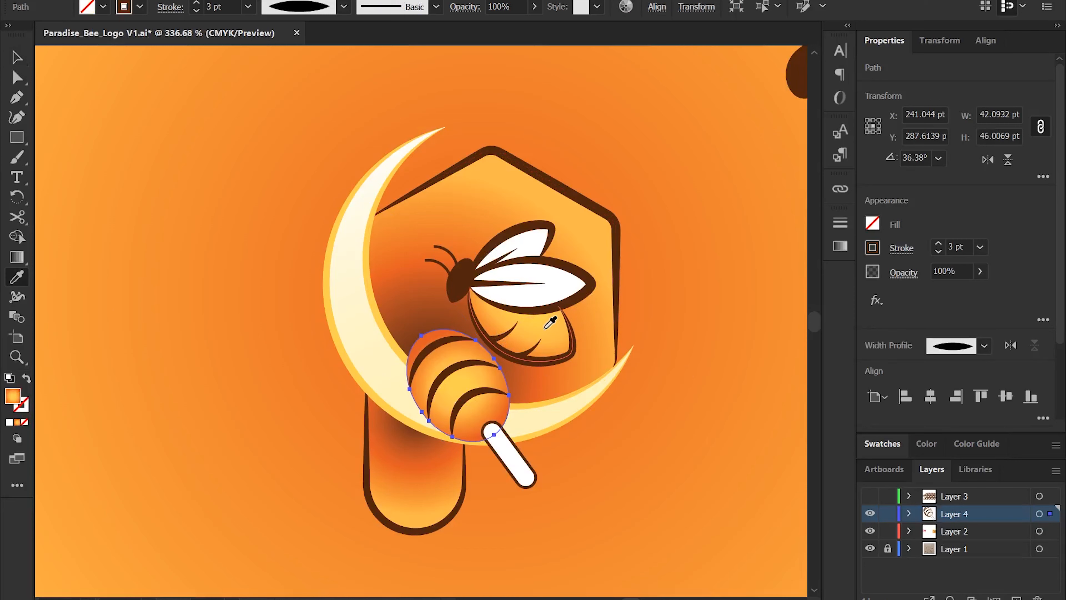
Step: Adjust the radial gradient on the dipper head and give its brown outline the lens-shaped width profile
left_click(450, 385)
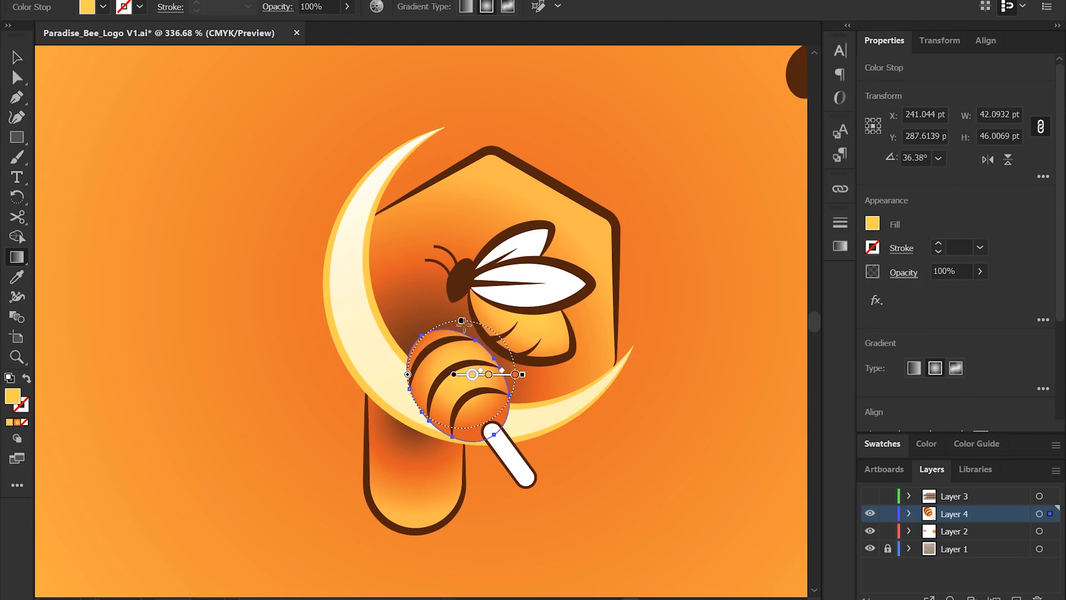
left_click(710, 346)
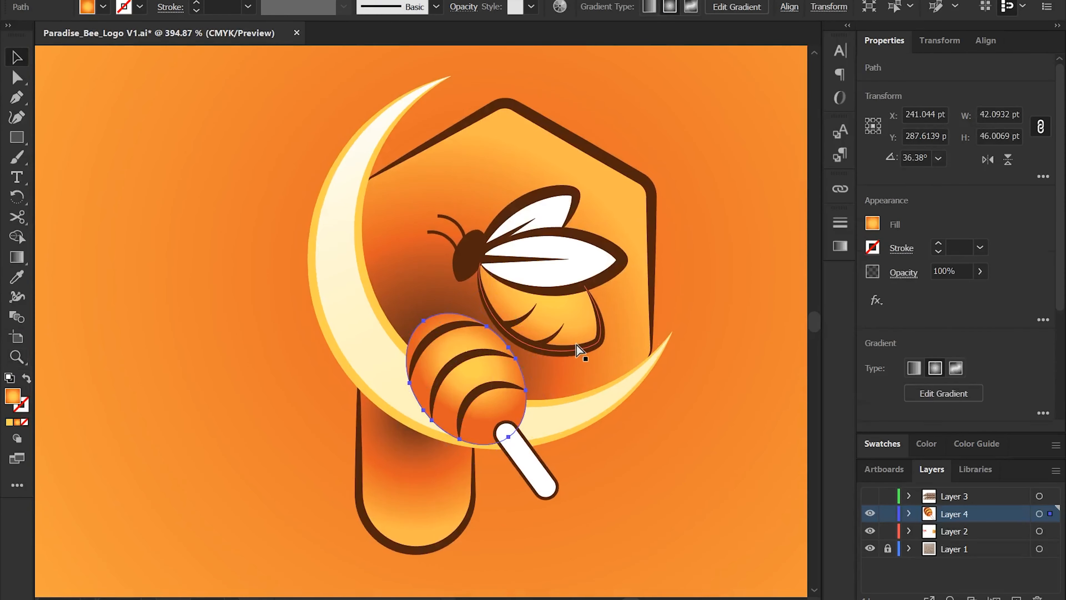
left_click(344, 6)
left_click(289, 64)
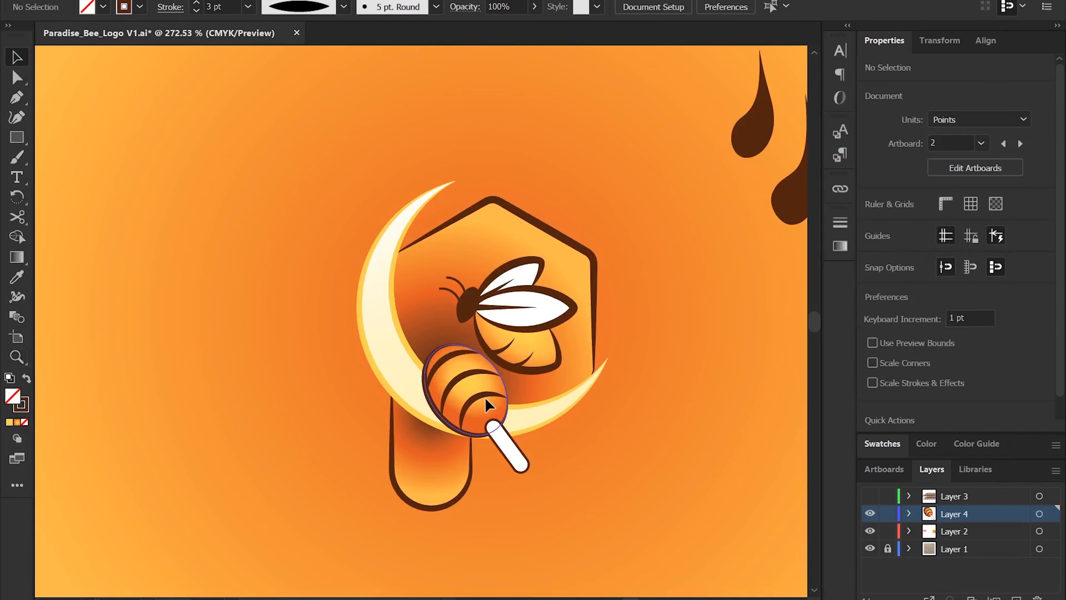
Step: Lock Layer 2 and Layer 3, keeping the dipper's Layer 4 editable
left_click(485, 397)
left_click_drag(887, 514, 889, 531)
left_click(888, 495)
left_click(888, 513)
Step: Scale the whole honey dipper down proportionally to about 82%
left_click_drag(402, 369, 520, 462)
key("s")
left_click_drag(612, 226, 586, 261)
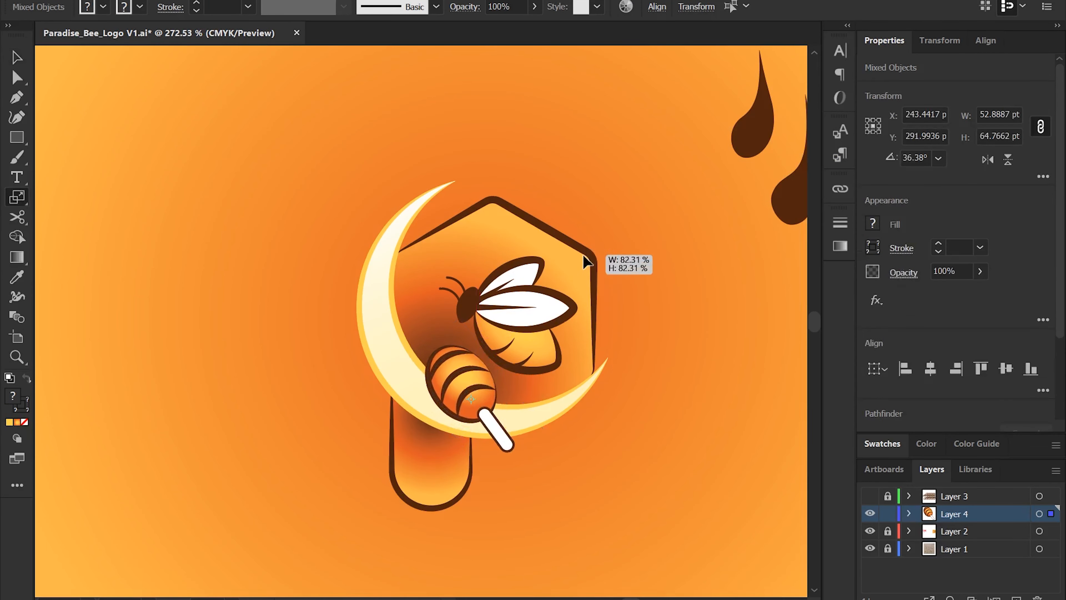
Step: Nudge the dipper toward the bee, then scale the bee down slightly and reposition it inside the honeycomb outline
key("v")
left_click_drag(460, 392, 470, 377)
left_click_drag(570, 241, 437, 323)
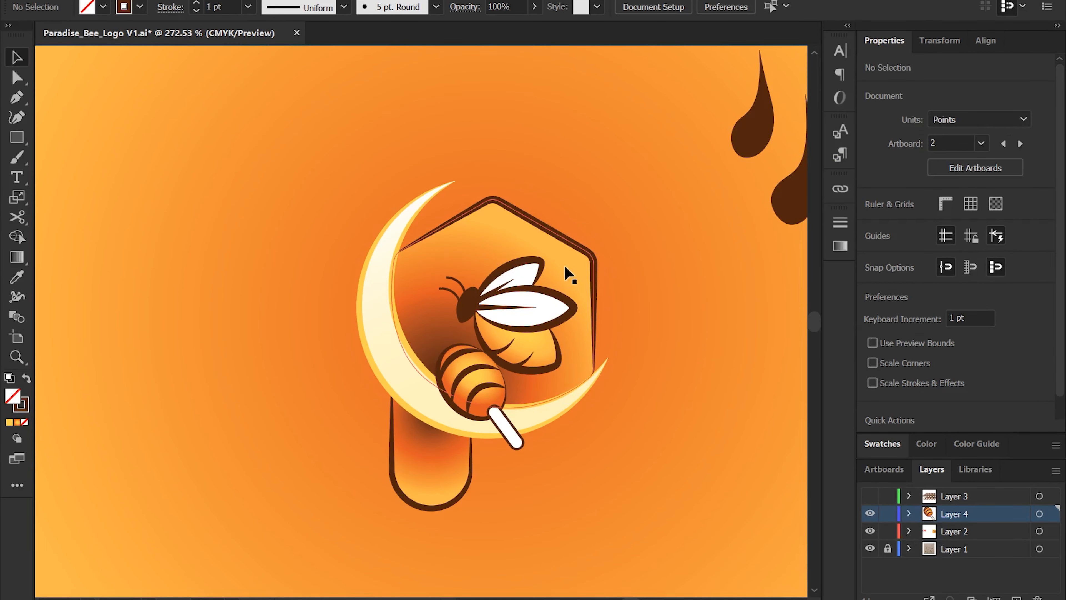
left_click(578, 262)
left_click_drag(530, 321, 538, 307)
key("s")
left_click_drag(576, 269, 563, 277)
key("v")
left_click_drag(531, 301, 526, 307)
key("ctrl+shift+a")
Step: Adjust the stops of the background's radial gradient so the darker orange stays closer around the emblem
key("z")
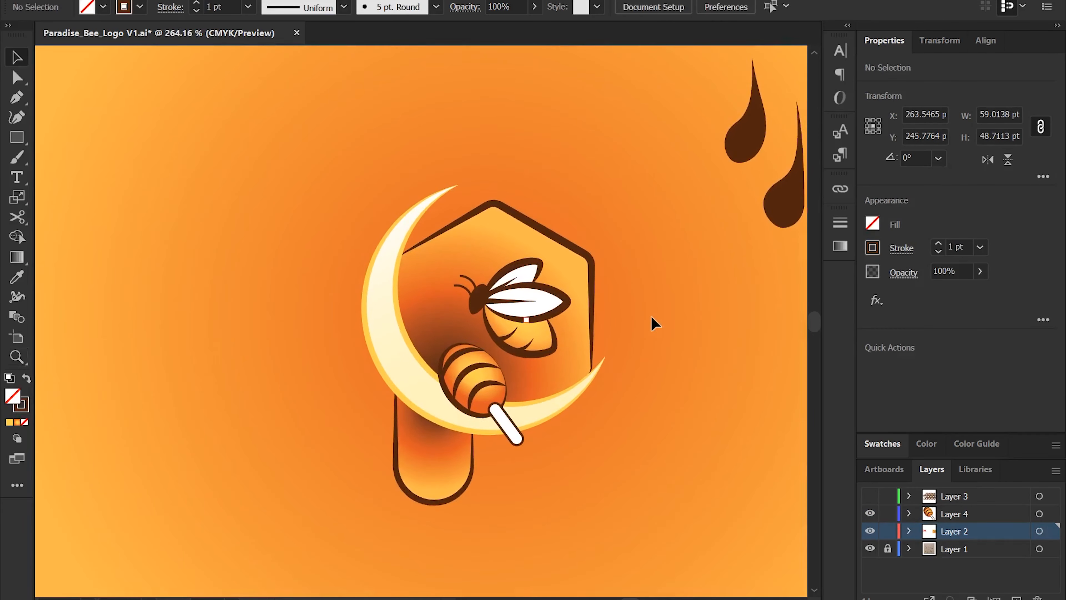
left_click_drag(592, 294, 499, 261)
key("v")
left_click(736, 332)
left_click(839, 246)
left_click_drag(788, 371, 676, 351)
left_click_drag(741, 371, 733, 371)
key("ctrl+shift+a")
Step: Move the brown honey drops from beside the emblem to the lower edge of the moon
left_click_drag(663, 319, 697, 319)
left_click_drag(680, 344, 640, 389)
left_click_drag(658, 277, 419, 462)
left_click_drag(458, 424, 500, 424)
left_click_drag(410, 362, 410, 349)
left_click_drag(398, 316, 445, 315)
left_click_drag(445, 443, 446, 412)
left_click_drag(553, 422, 496, 423)
Step: Position and scale the drops around the stem, resizing the one under the moon's outer edge to about 21 by 44 pt
left_click_drag(716, 332, 548, 463)
scroll(559, 440, "up", 1)
key("s")
left_click_drag(679, 421, 653, 379)
key("v")
left_click(525, 454)
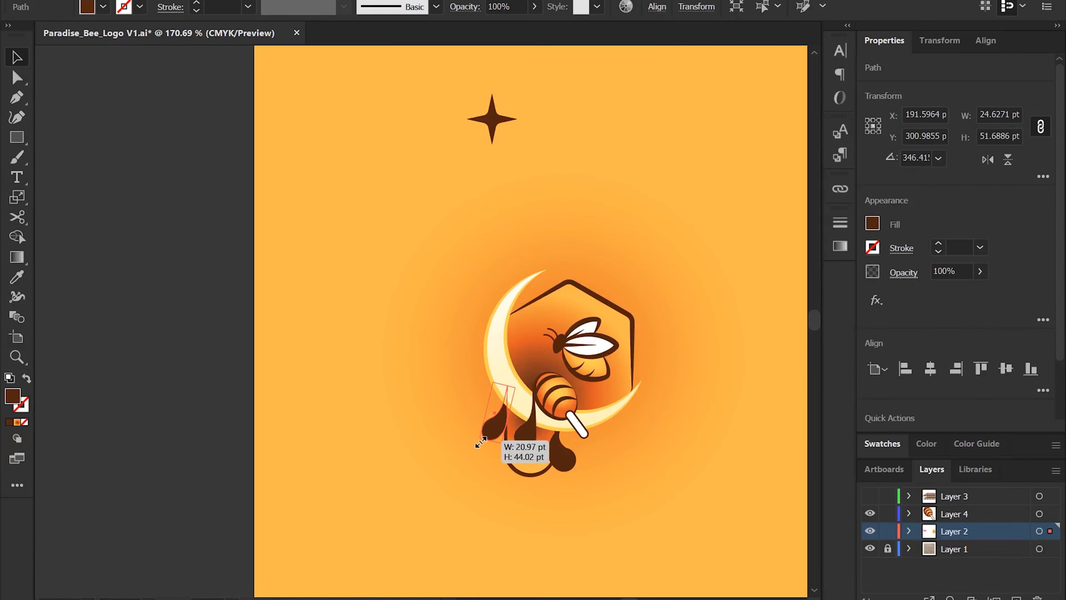
left_click_drag(481, 441, 482, 441)
Step: Rotate the drop nearest the dipper handle, place it over the stem's edge and stretch its narrow tip upward
left_click_drag(558, 421, 604, 421)
left_click(567, 494)
key("r")
left_click_drag(682, 458, 682, 460)
left_click_drag(558, 473, 553, 522)
left_click_drag(545, 482, 578, 482)
key("a")
left_click_drag(575, 491, 558, 341)
key("v")
left_click_drag(530, 452, 555, 451)
Step: Enlarge the whole honey dipper and reposition it over the moon's lower curve
left_click(648, 330)
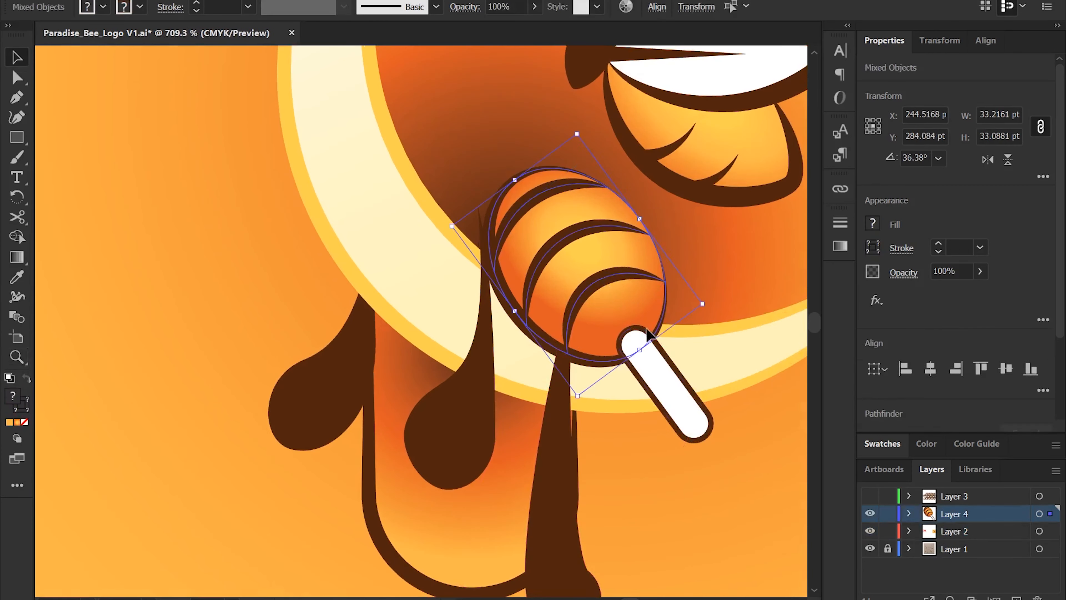
left_click(648, 330, "shift")
key("ctrl+a")
left_click_drag(631, 308, 597, 278)
left_click_drag(638, 238, 647, 231)
left_click_drag(586, 257, 638, 278)
left_click_drag(521, 163, 483, 105)
key("ctrl+z")
Step: Lengthen the dipper's white handle by moving the anchor points of its lower end outward
key("a")
scroll(590, 285, "down", 4)
left_click(627, 318)
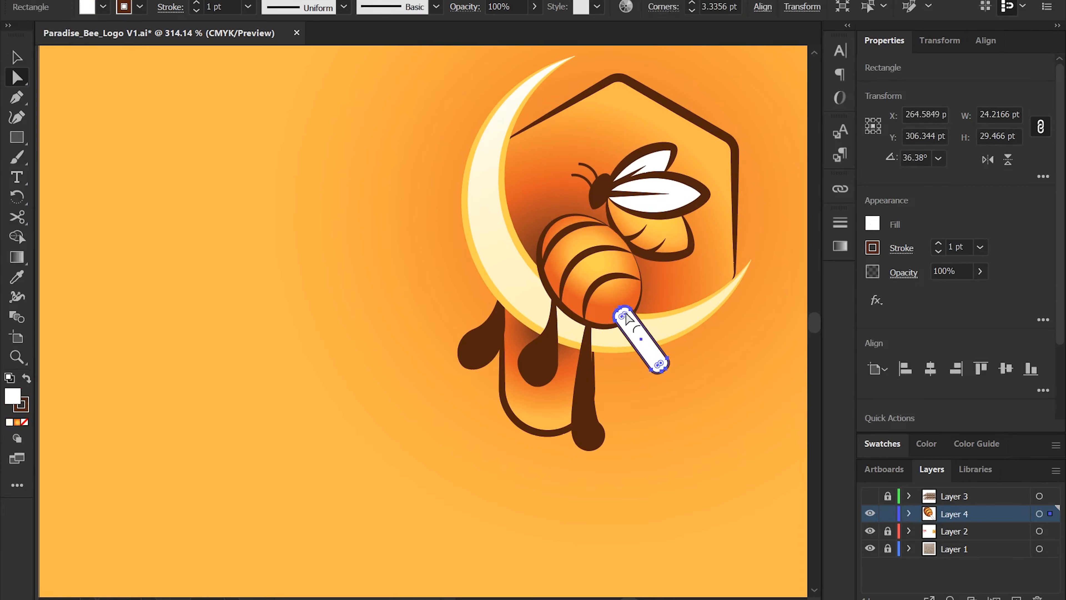
left_click_drag(677, 384, 680, 389)
left_click(714, 392)
left_click_drag(642, 371, 689, 378)
scroll(731, 392, "up", 2)
left_click_drag(630, 404, 590, 409)
left_click(585, 399)
left_click_drag(583, 372, 610, 387)
key("a")
left_click_drag(598, 290, 598, 283)
Step: Isolate the drop nearest the handle and rotate it toward a vertical hanging position
scroll(575, 373, "down", 2)
key("v")
scroll(645, 512, "down", 2)
double_click(608, 456)
key("r")
left_click_drag(650, 411, 545, 471)
Step: Reshape the isolated drop into a rounded bulb with a slim neck that flows into the dipper's lowest stripe
key("a")
left_click_drag(550, 452, 556, 440)
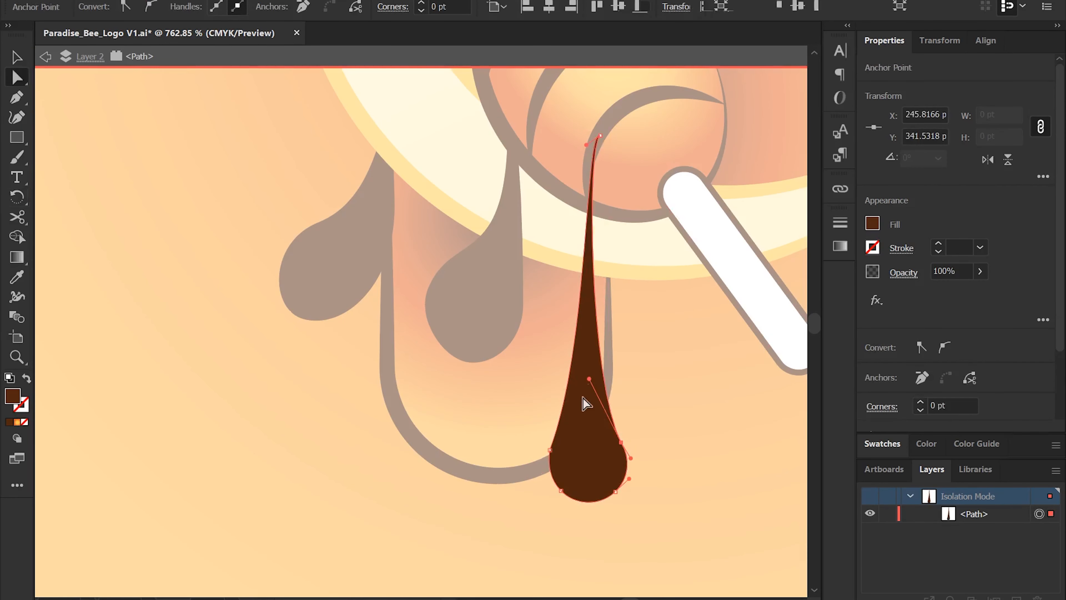
left_click(573, 353)
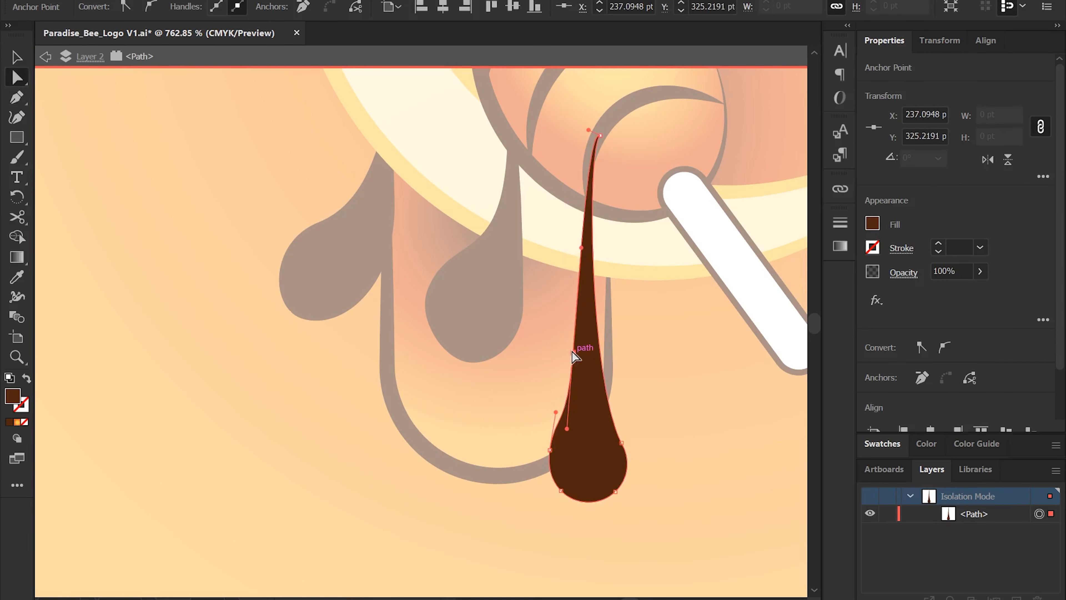
left_click_drag(600, 135, 567, 98)
scroll(584, 212, "down", 1)
key("Escape")
Step: Cut the two drops nearest the dipper and paste them in front of the dipper head on Layer 4
left_click(553, 348)
left_click(595, 393)
key("ctrl+x")
left_click(605, 339)
key("ctrl+f")
left_click(540, 410)
key("ctrl+x")
left_click(592, 374)
key("ctrl+f")
scroll(593, 374, "up", 1)
key("r")
left_click_drag(610, 400, 648, 299)
key("ctrl+z")
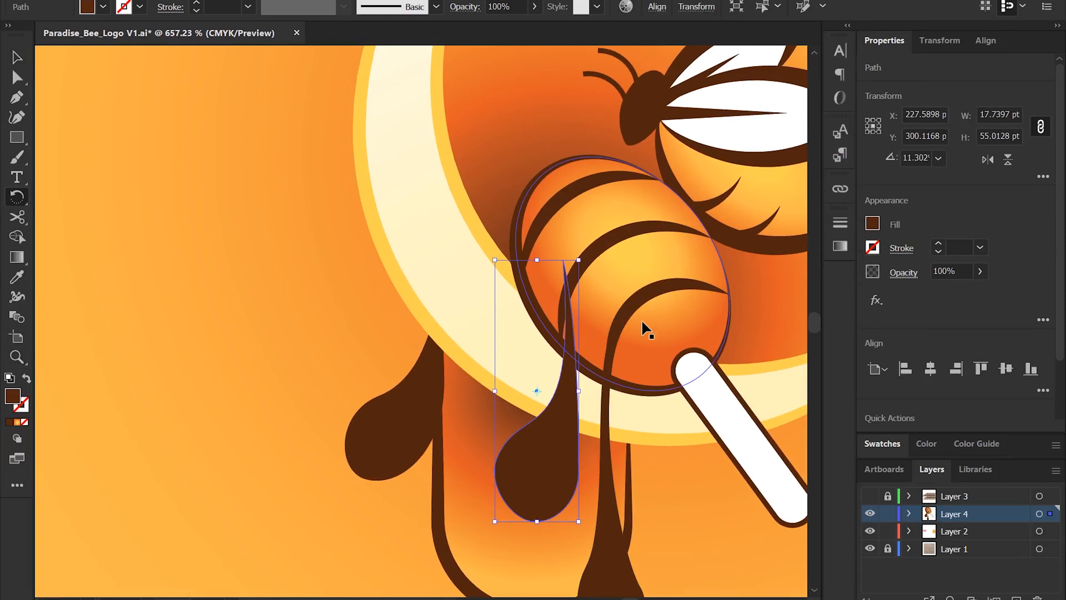
Step: Isolate the middle drop and pull its tip and handles so it curves along the dipper's middle stripe
double_click(554, 456)
key("a")
left_click_drag(569, 268, 660, 226)
left_click_drag(675, 290, 526, 250)
left_click_drag(676, 419, 535, 245)
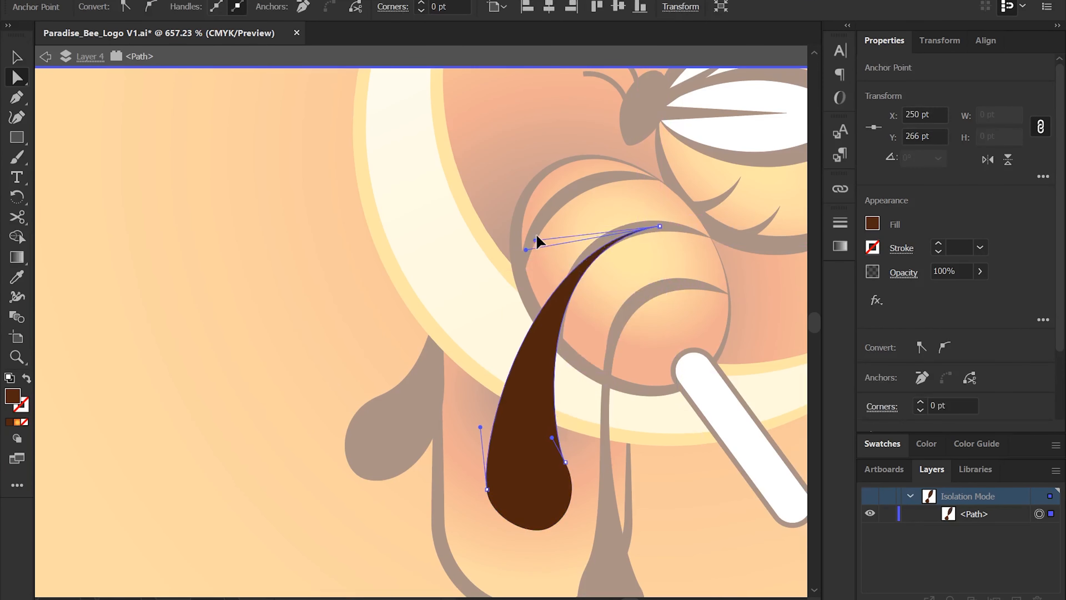
Step: Slim the middle drop's neck and narrow its bulb by adjusting its anchor points and curve handles
left_click(540, 489)
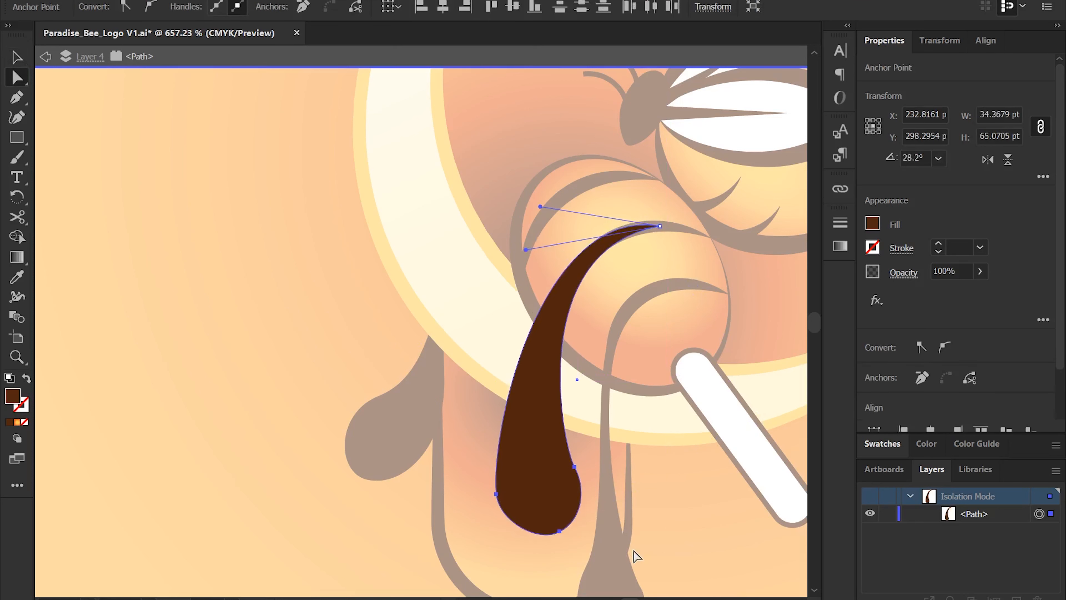
left_click(497, 493)
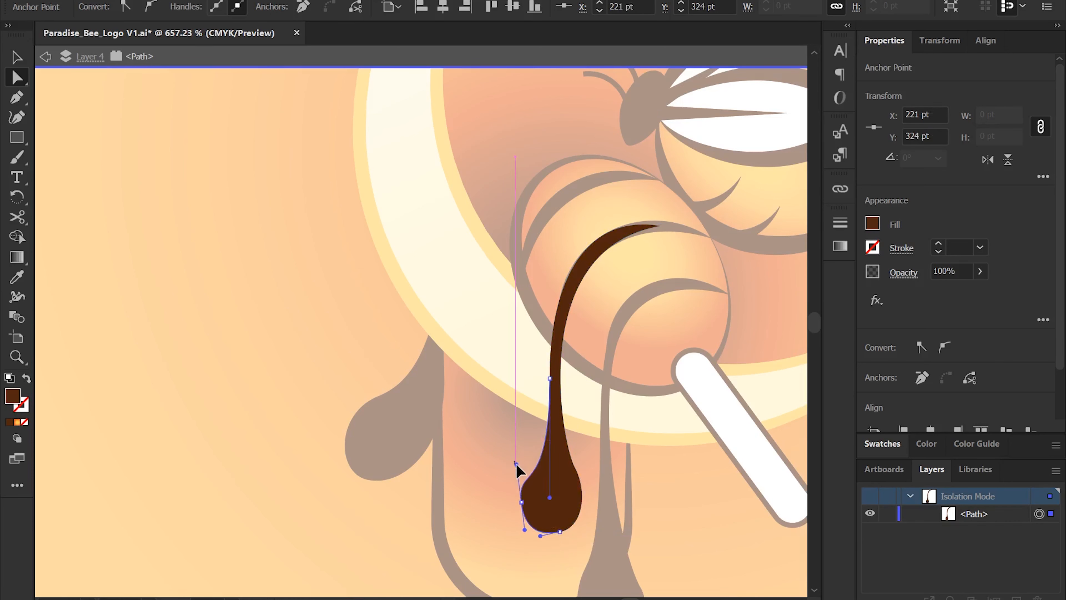
left_click(550, 378)
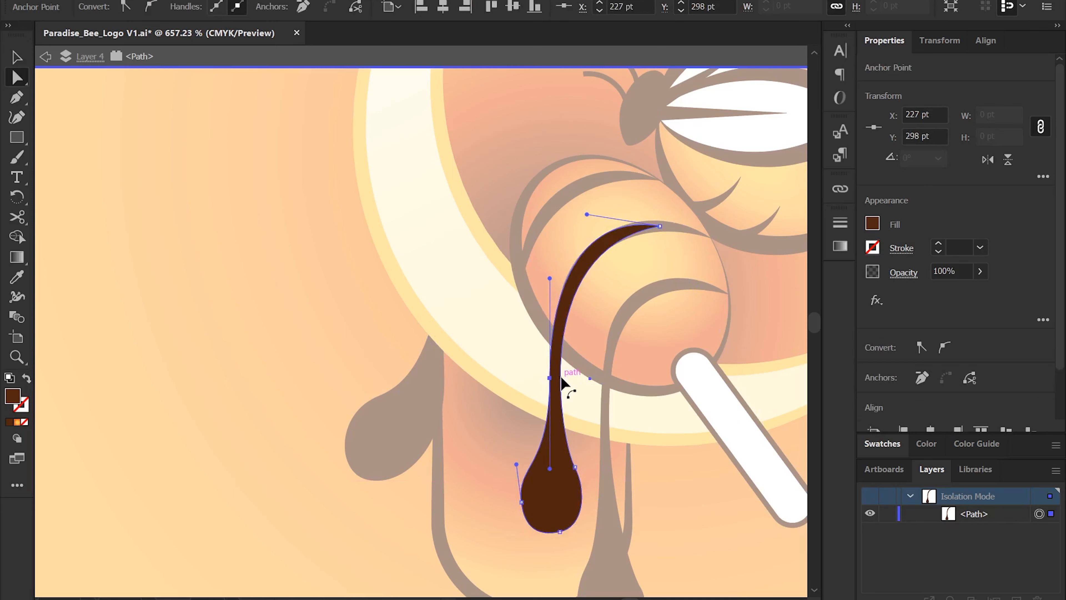
left_click(660, 227)
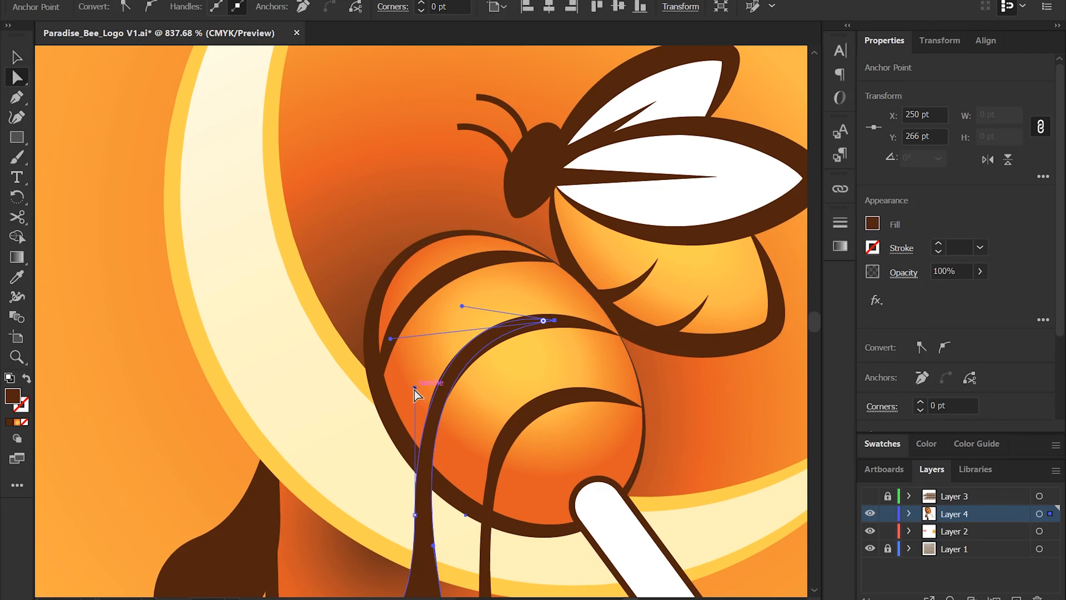
Step: Refine the middle drop's curve and add anchor points to its neck where it crosses the dipper outline
mouse_move(514, 496)
left_mouse_down()
mouse_move(462, 496)
mouse_move(516, 507)
left_mouse_up()
left_click(670, 512, "ctrl")
left_click(484, 507, "ctrl")
key("p")
left_click(476, 431)
scroll(479, 449, "up", 3)
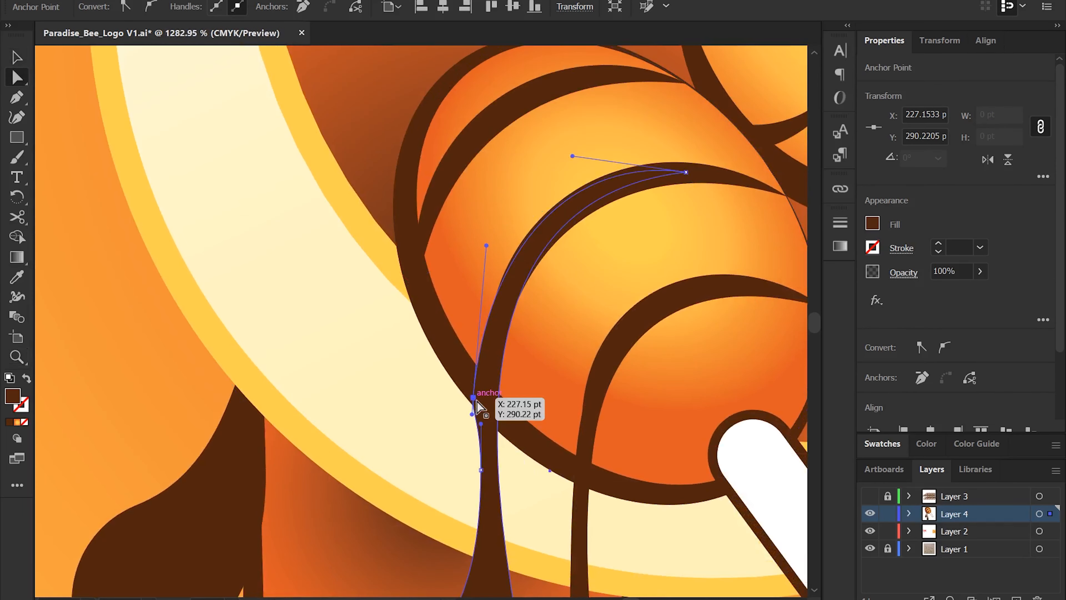
Step: Step back and forward through the latest anchor edits and shape the opposite side of the middle drop's neck
key("ctrl+z")
key("ctrl+z")
key("ctrl+z")
key("ctrl+shift+z")
key("ctrl+shift+z")
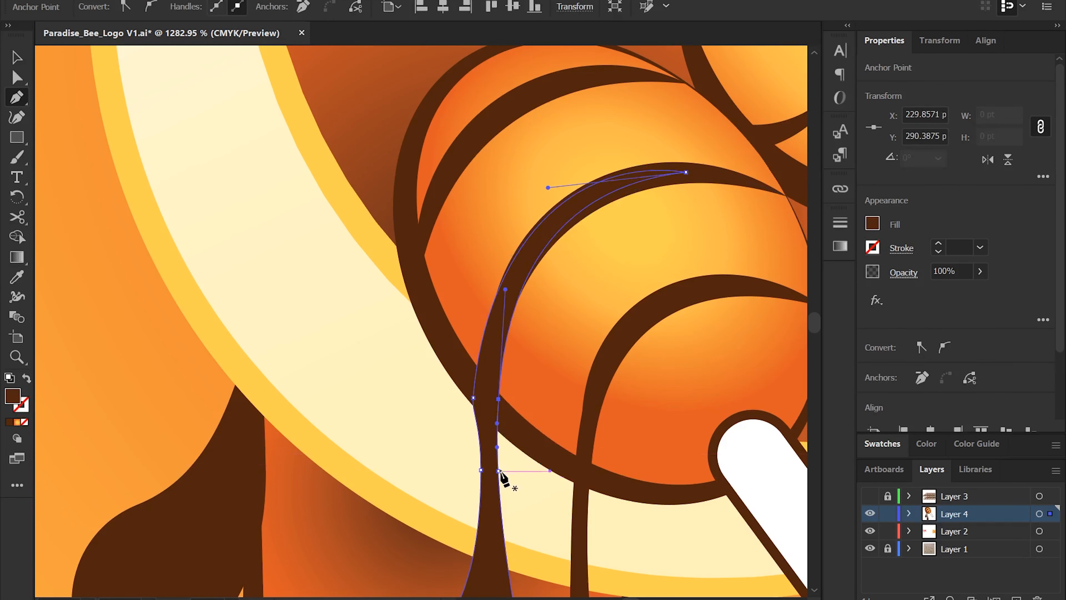
left_click_drag(499, 470, 596, 474)
key("ctrl+shift+a")
Step: Thin the middle drop's neck just below the dipper outline by moving its anchor points and handles
left_click(521, 445)
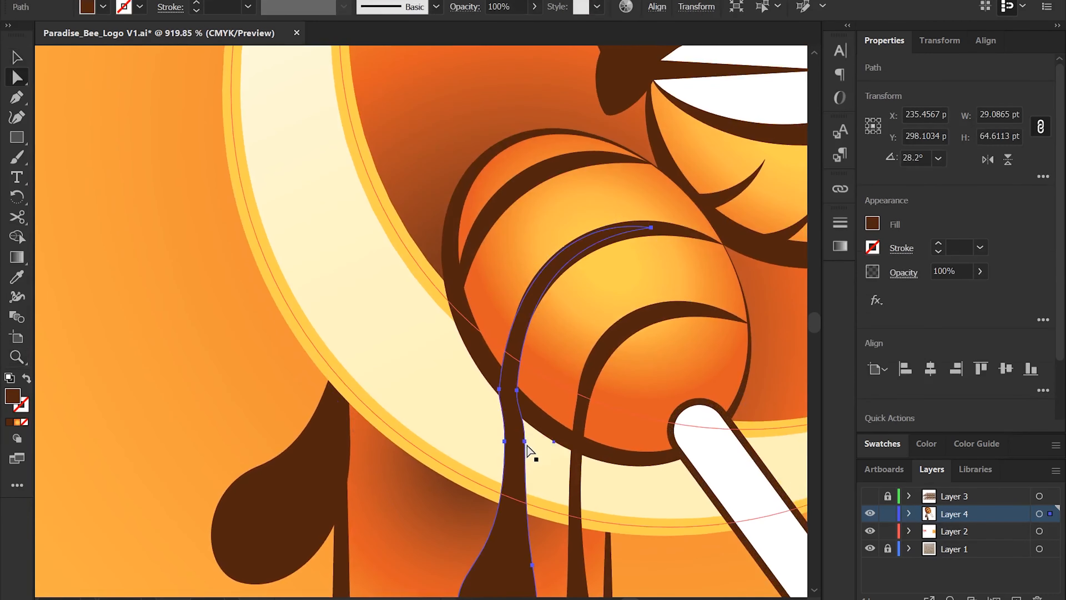
left_click(525, 441)
left_click_drag(505, 442, 513, 425)
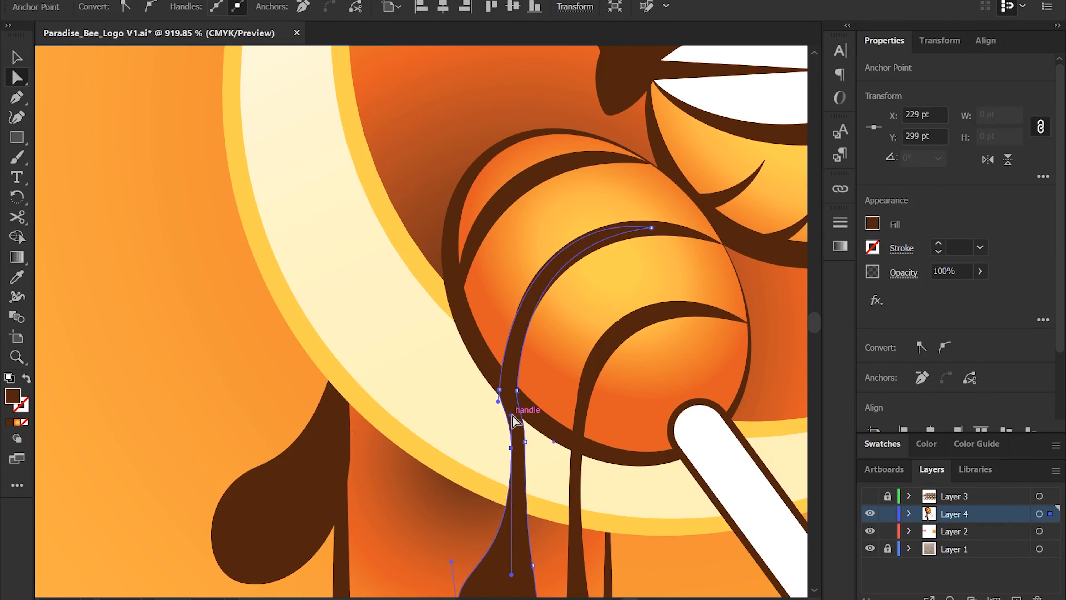
left_click_drag(549, 472, 445, 472)
key("v")
key("ctrl+shift+a")
Step: Place the four-pointed star beside the moon's upper tip and arrange smaller copies around it
left_click_drag(693, 513, 548, 437)
left_click_drag(548, 437, 578, 437)
scroll(579, 372, "up", 3)
left_click_drag(346, 86, 319, 285)
left_click(402, 238)
left_click(349, 330)
left_click_drag(398, 304, 370, 304)
left_click_drag(370, 304, 388, 165)
left_click(400, 172)
Step: Fill the stars with white and save the document
left_click(102, 7)
left_click(34, 42)
left_click(546, 366)
left_click_drag(549, 371, 522, 476)
key("ctrl+s")
Step: Show and unlock Layer 3, align its honeycomb pattern with the emblem's hexagon, and hide the layer again
left_click(870, 496)
left_click(887, 496)
mouse_move(530, 323)
left_mouse_down()
mouse_move(534, 312)
mouse_move(529, 324)
left_mouse_up()
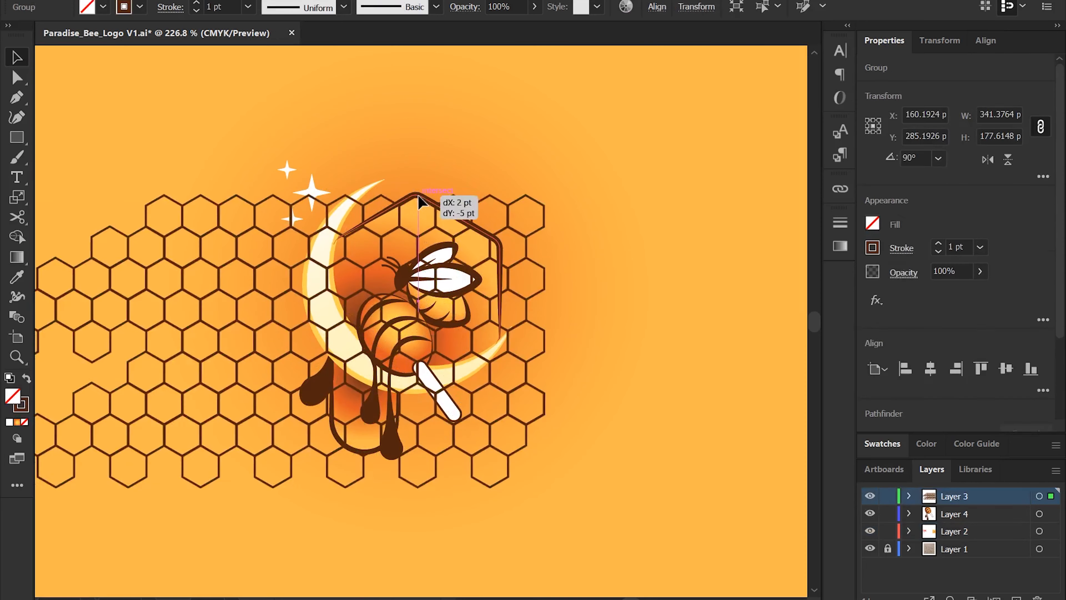
left_click_drag(596, 339, 680, 320)
left_click(870, 496)
Step: Paste a copy of the P-shaped gradient fill into a new layer below Layer 3 and show the honeycomb pattern
left_click(419, 381)
key("ctrl+z")
key("ctrl+shift+z")
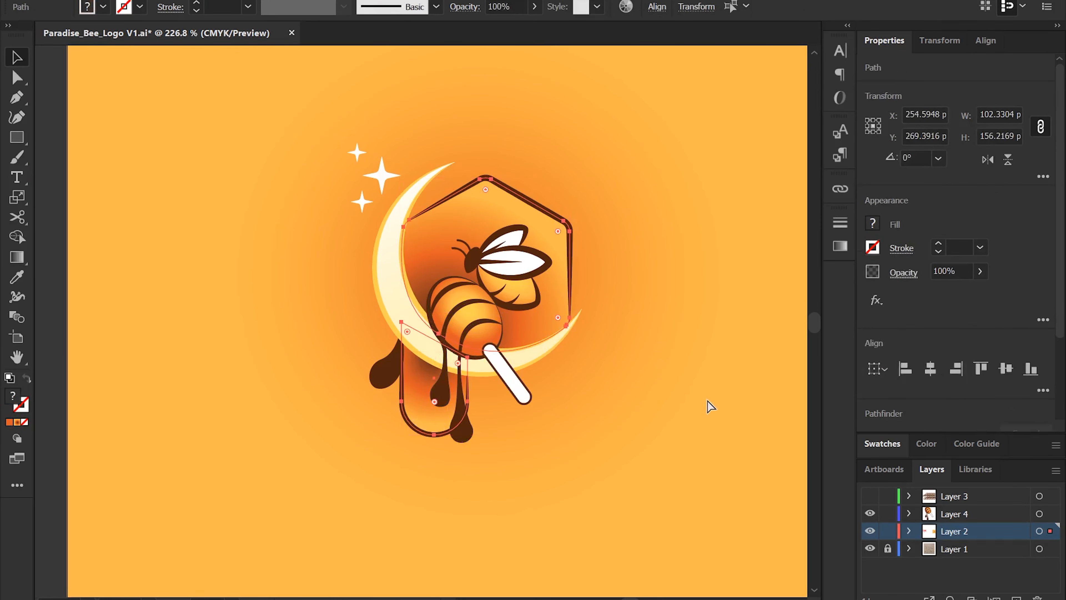
left_click(705, 408)
left_click(962, 496)
left_click(1015, 595)
left_click_drag(957, 496, 957, 517)
key("ctrl+f")
left_click(870, 496)
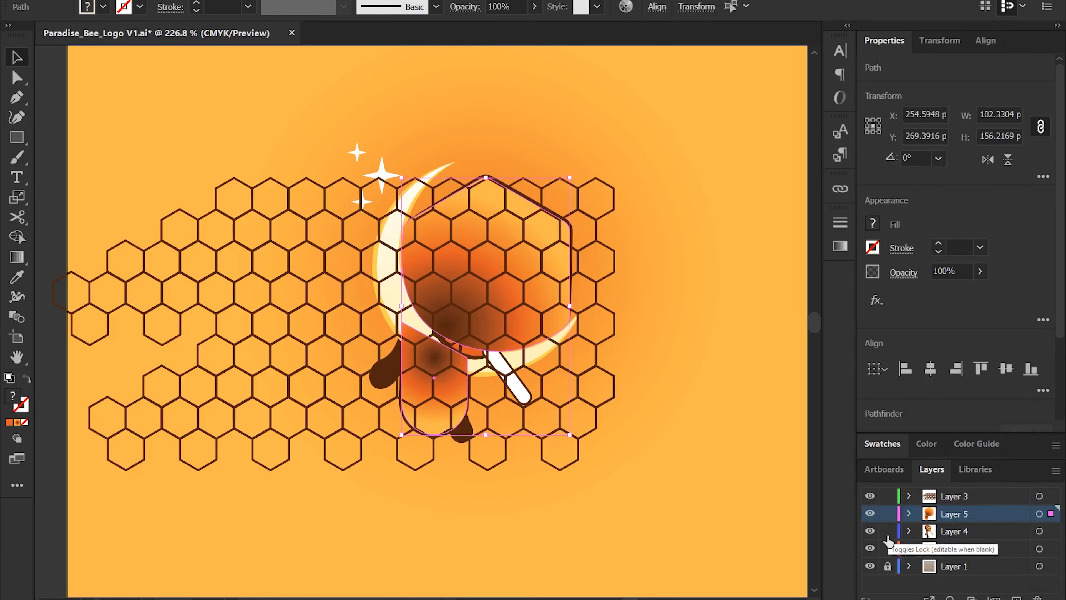
Step: Move the copied gradient shape to the back of Layer 3 and lock Layers 5, 4 and 2
key("ctrl+x")
left_click(937, 496)
key("ctrl+f")
left_click_drag(888, 513, 887, 548)
key("ctrl+shift+[")
Step: Ungroup the honeycomb pattern and delete its surplus cells on the far side of the moon
left_click_drag(652, 165, 303, 477)
left_click(665, 263)
right_click(600, 242)
left_click(633, 331)
left_click_drag(307, 151, 59, 478)
key("Delete")
left_click_drag(187, 160, 359, 500)
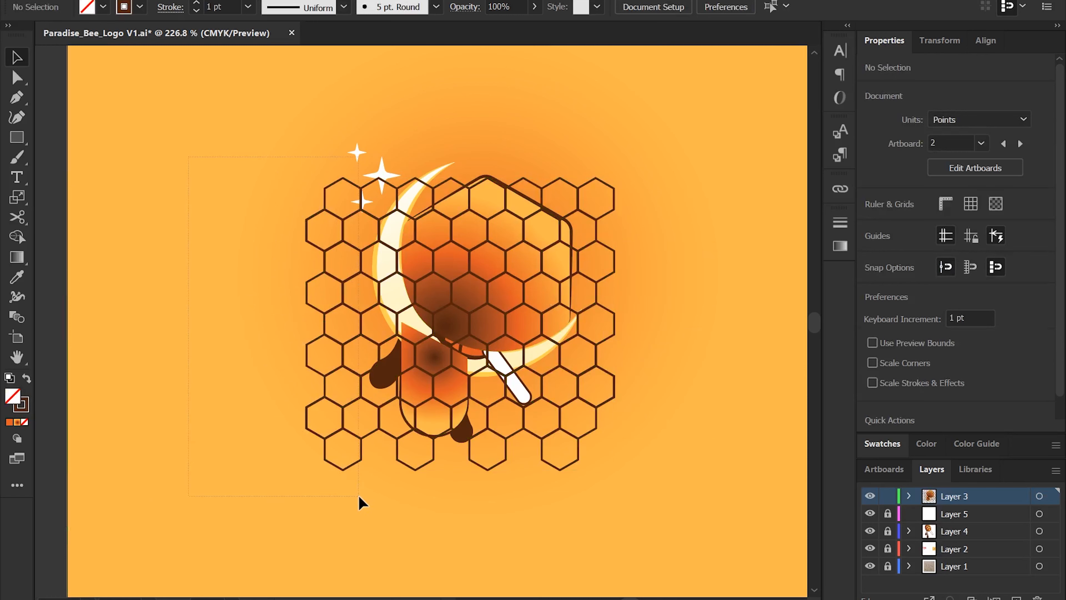
key("Delete")
Step: Fill both parts of the copied gradient shape on Layer 3 with solid red
key("ctrl+a")
left_click(500, 277)
left_click(436, 380, "shift")
left_click(102, 7)
left_click(56, 36)
Step: Erase the honeycomb cells around the outside of the red shape with the Shape Builder
left_click(600, 241)
key("ctrl+a")
left_click(17, 237)
left_click_drag(645, 166, 588, 232)
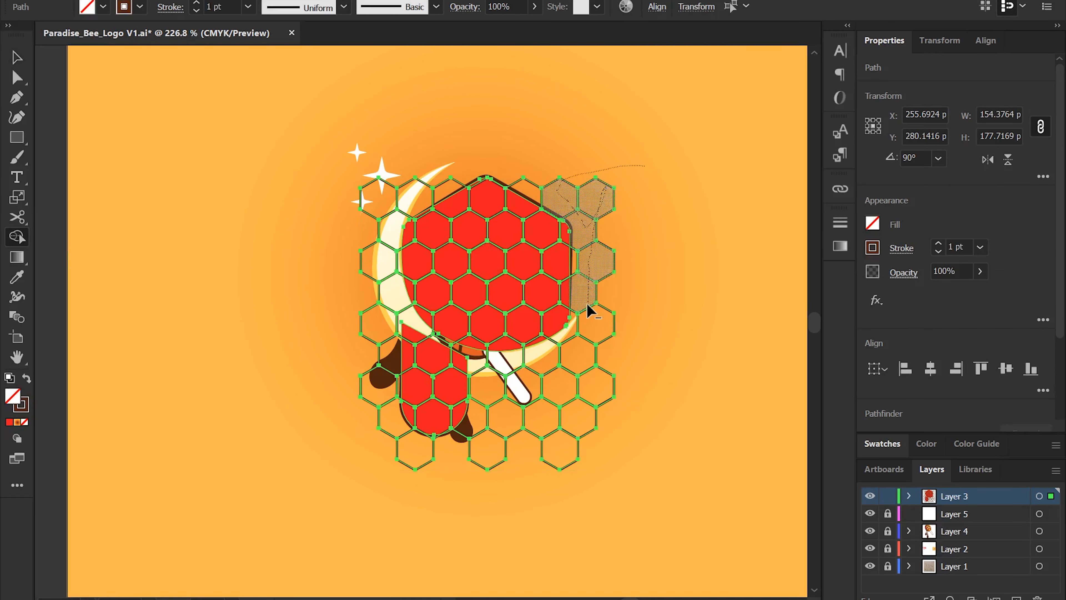
mouse_move(388, 305)
left_mouse_down()
mouse_move(450, 174)
mouse_move(369, 189)
left_mouse_up()
Step: Delete the loose honeycomb line pieces left over around the red hexagon and stem
key("z")
left_click_drag(543, 323, 588, 323)
key("v")
left_click_drag(441, 584, 671, 378)
key("Delete")
left_click(581, 356)
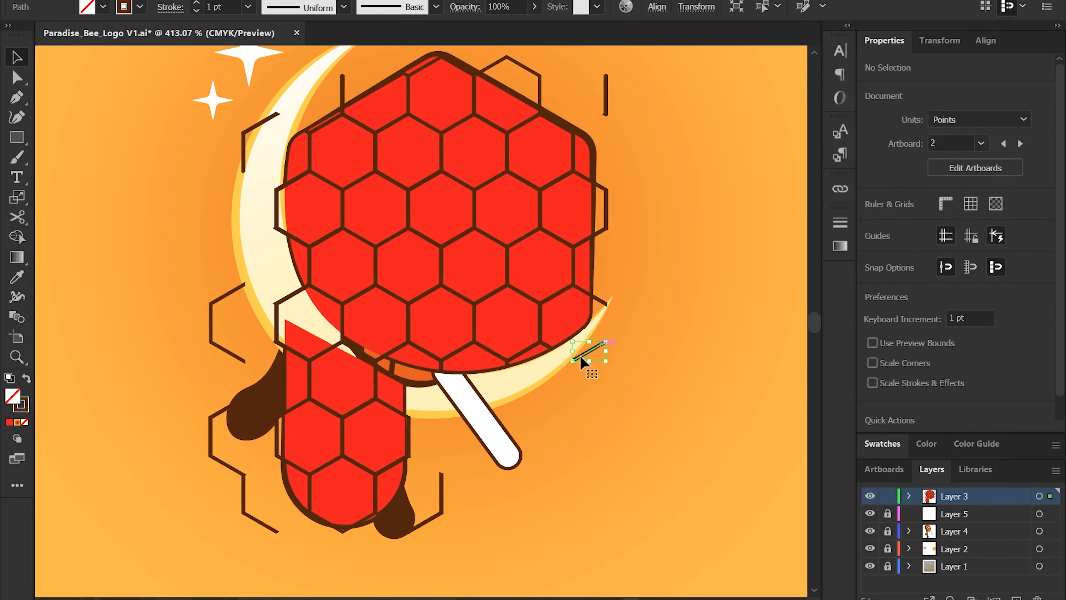
key("Delete")
left_click(244, 510)
key("Delete")
left_click(277, 122)
key("Delete")
Step: Remove the partial cells protruding beyond the hexagon's edges with the Shape Builder
scroll(634, 83, "up", 1)
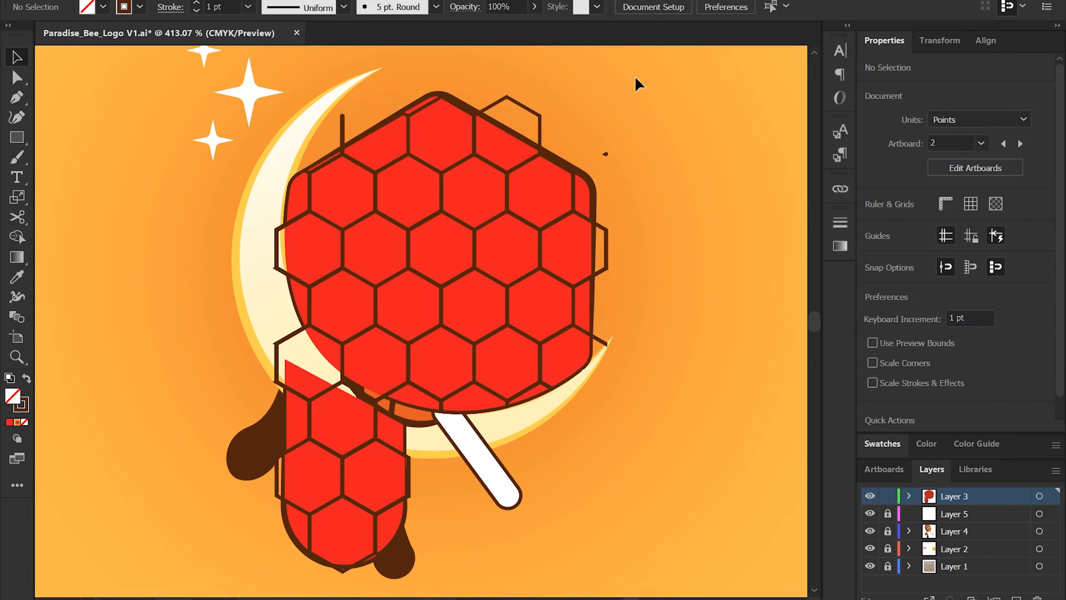
key("ctrl+a")
key("shift+m")
left_click(517, 122, "alt")
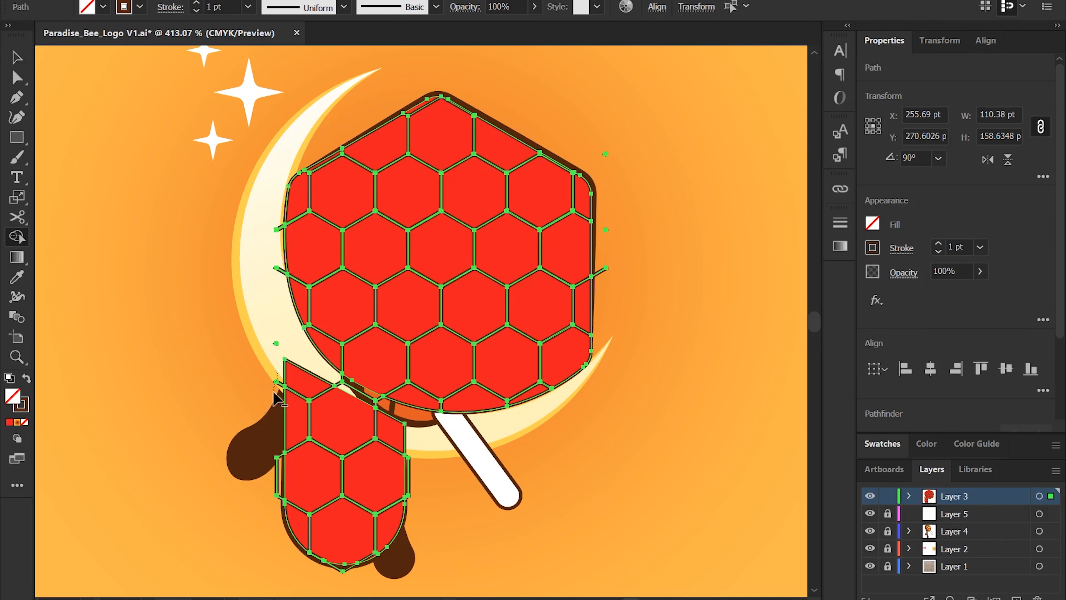
Step: Delete the stray line segments and small remnants beside the hexagon and the stem
key("a")
left_click(407, 497)
key("ctrl+space")
left_click_drag(415, 469, 457, 505)
left_click(465, 441)
left_click_drag(466, 430, 378, 430)
key("v")
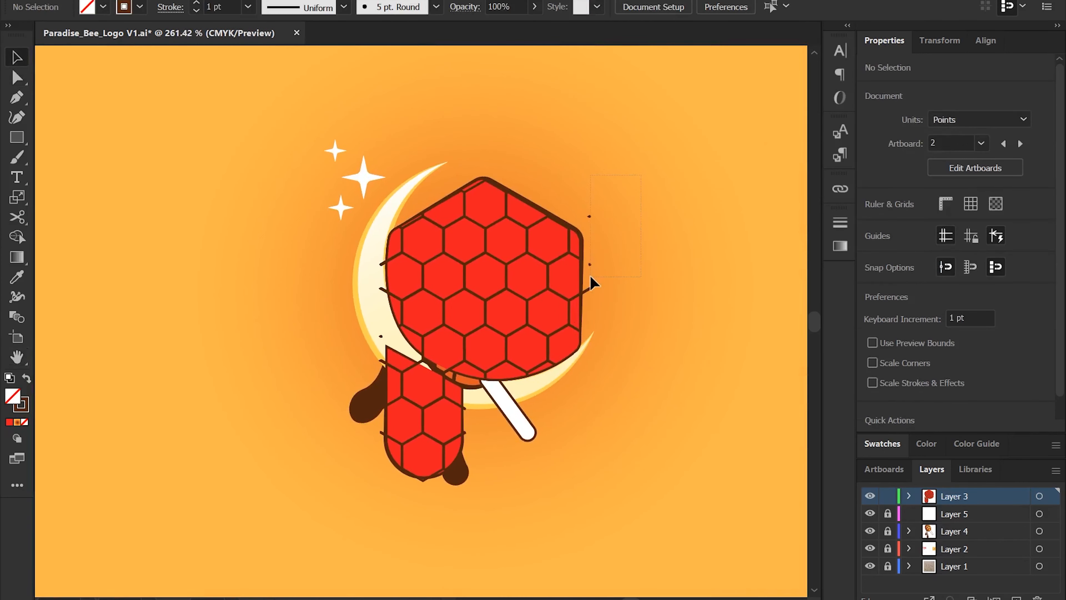
left_click(381, 289)
key("Delete")
Step: Trim the honeycomb line ends overhanging the hexagon's moon-side edge with the Shape Builder
key("ctrl+space")
left_click_drag(393, 271, 437, 271)
key("ctrl+a")
key("shift+m")
left_click(369, 318, "alt")
left_click(371, 249, "ctrl")
key("ctrl+a")
key("shift+m")
left_click(368, 249, "alt")
Step: Delete the remaining line ends that stick out along both sides of the red stem
key("a")
left_click_drag(351, 241, 369, 497)
key("Delete")
scroll(369, 498, "down", 3)
left_click_drag(561, 490, 576, 479)
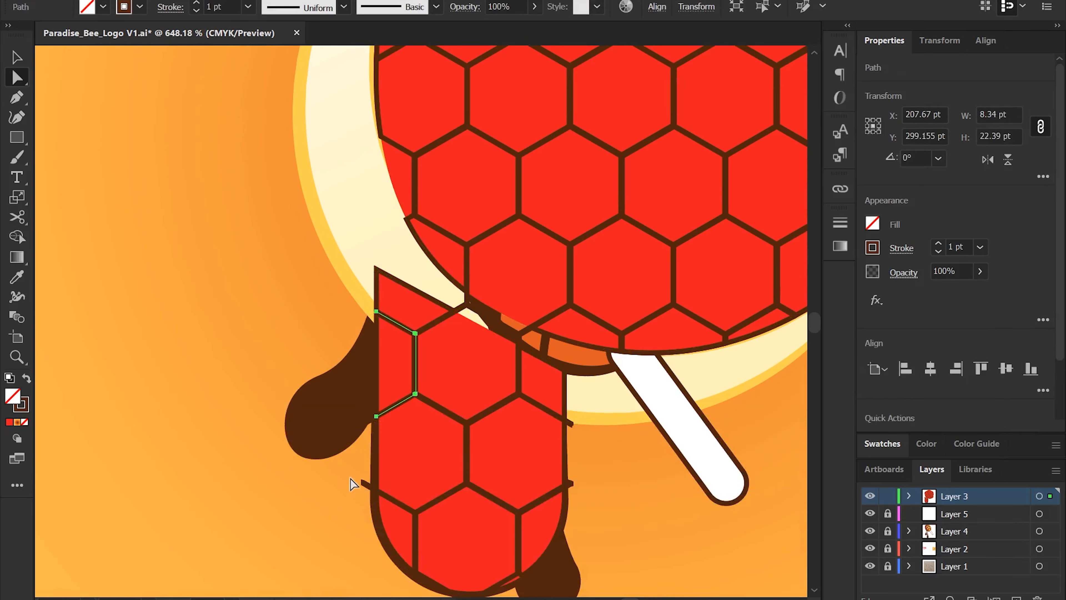
key("ctrl+space")
left_click_drag(409, 517, 374, 517)
left_click(624, 340)
key("v")
left_click(676, 348)
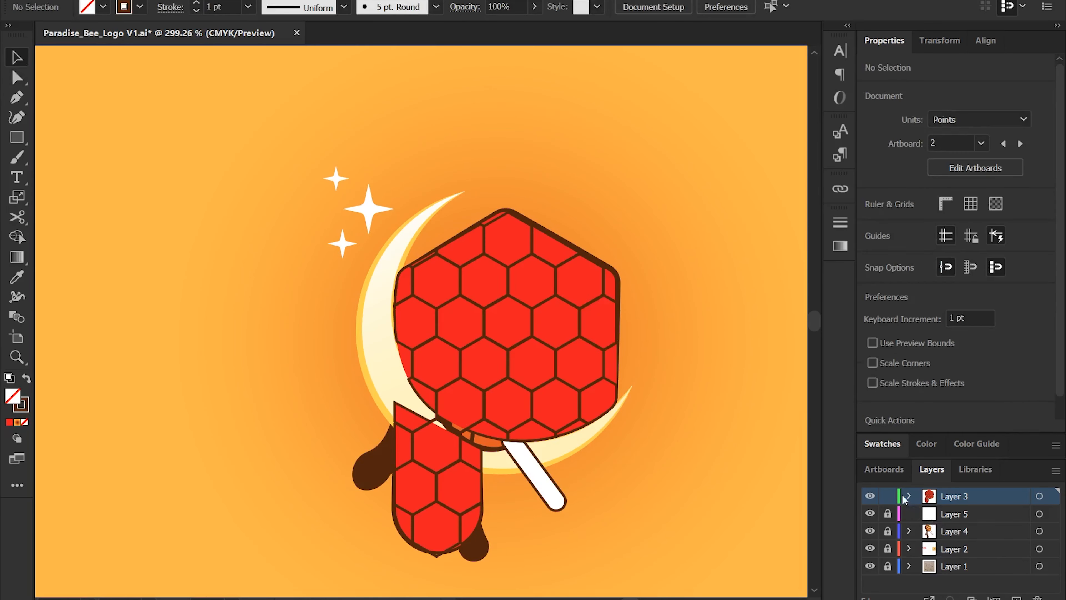
key("Delete")
key("ctrl+a")
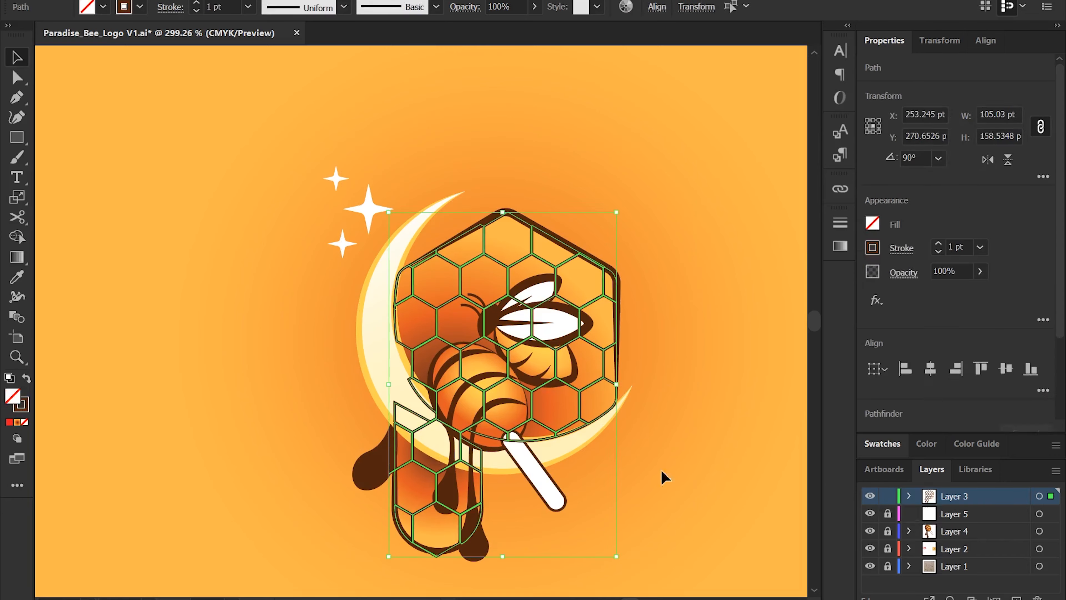
key("ctrl+space")
left_click_drag(429, 559, 486, 534)
left_click(486, 534)
key("ctrl+z")
Step: Trim the line tip below the stem with the Shape Builder and delete the red guide shape
key("shift+m")
left_click(498, 515, "alt")
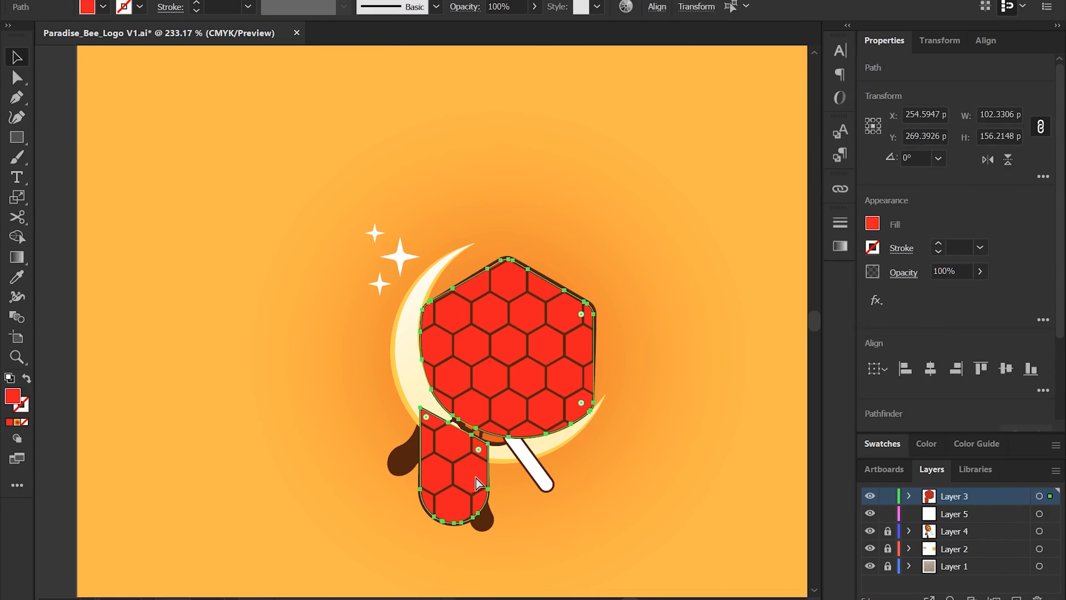
key("Delete")
Step: Set the whole honeycomb pattern to Multiply blend mode with 40% opacity
key("ctrl+a")
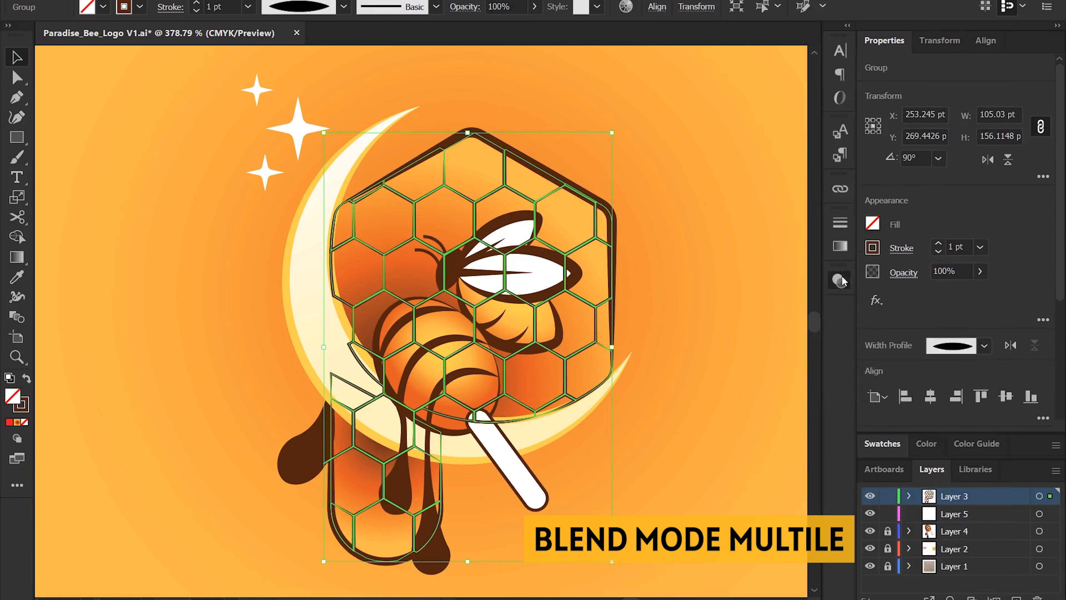
left_click(841, 281)
left_click(701, 301)
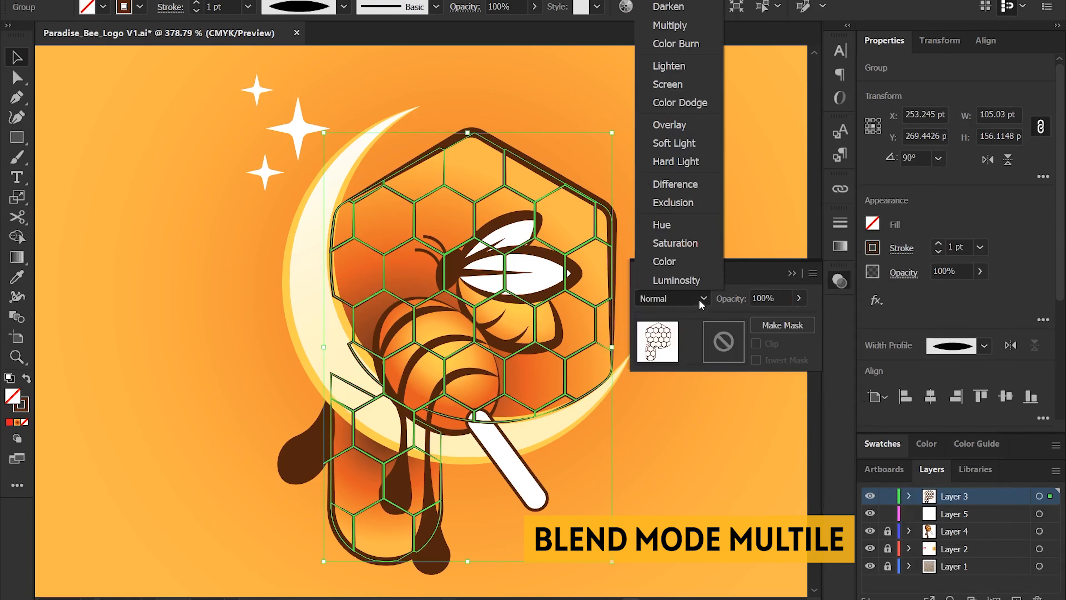
left_click(672, 25)
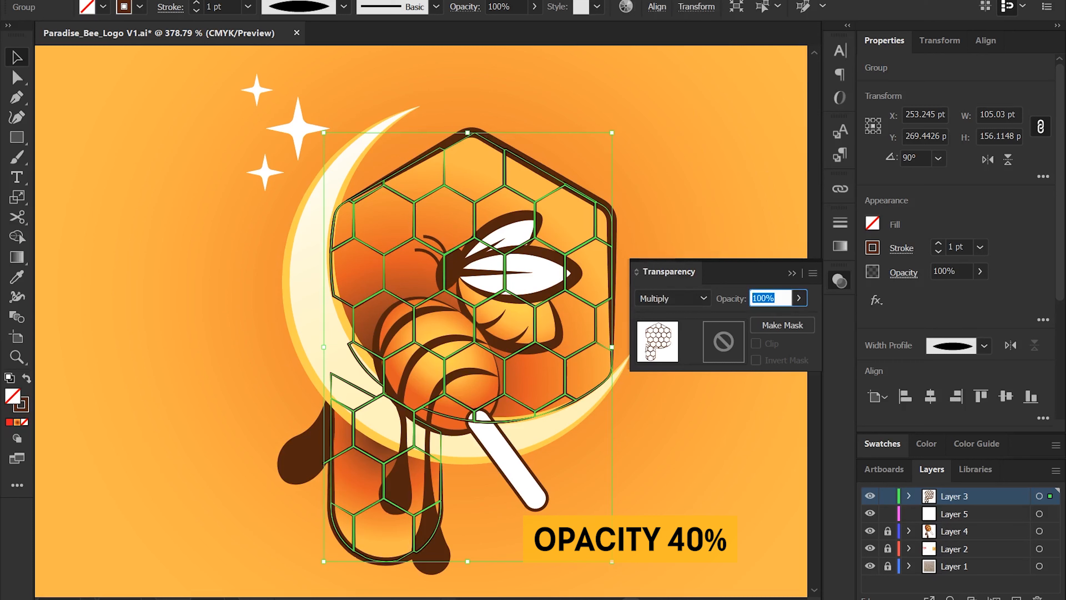
type("40")
key("Return")
Step: Cut the honeycomb pattern from Layer 3 and paste it into Layer 2 above the P-shaped gradient fill
left_click(594, 238)
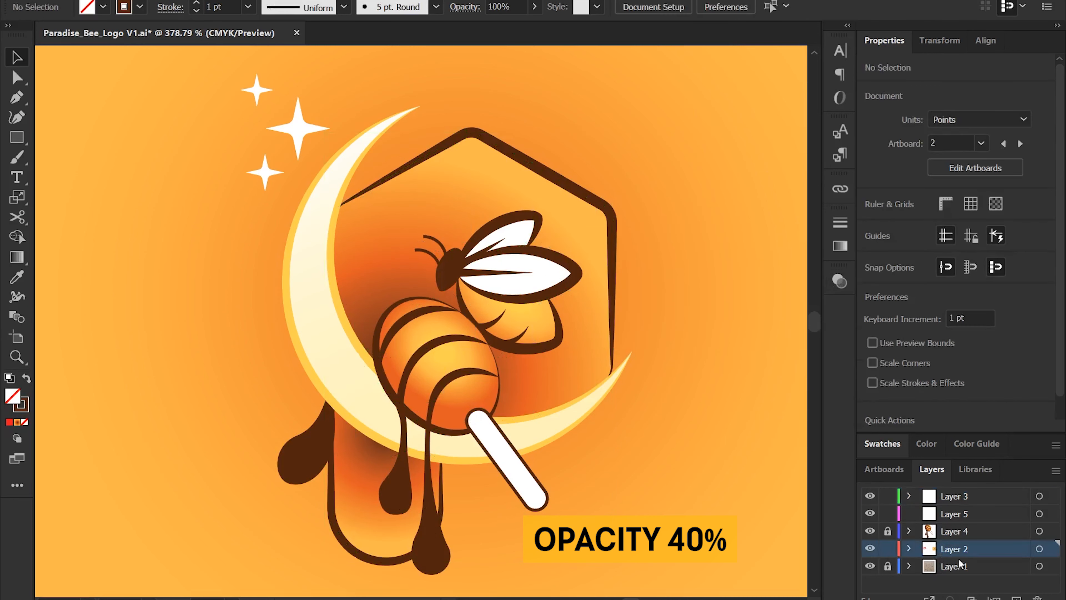
left_click(588, 303)
key("ctrl+x")
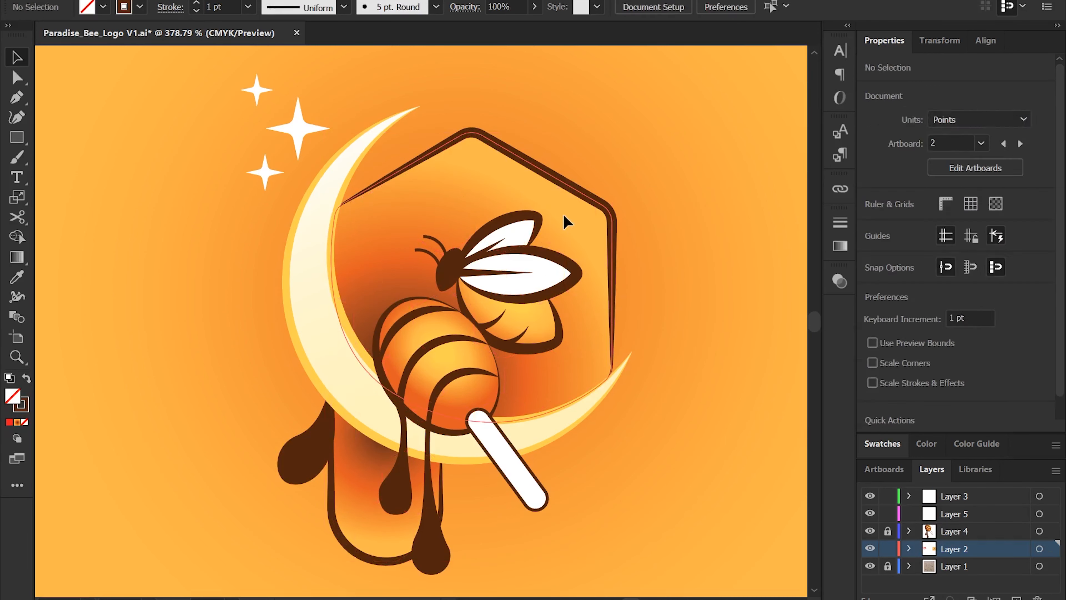
left_click(565, 222)
left_click(356, 503, "shift")
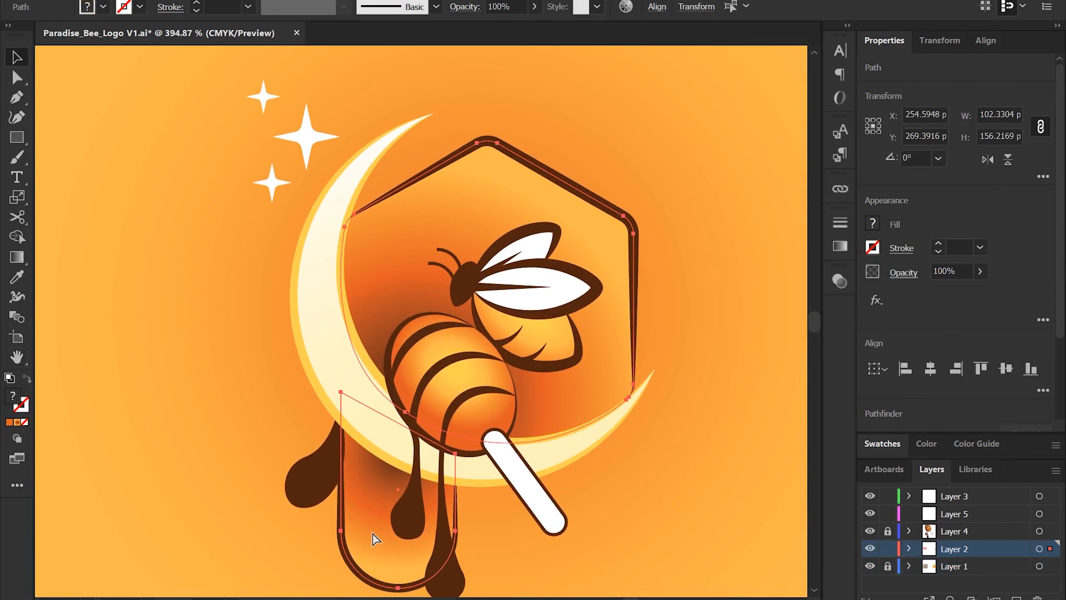
key("ctrl+v")
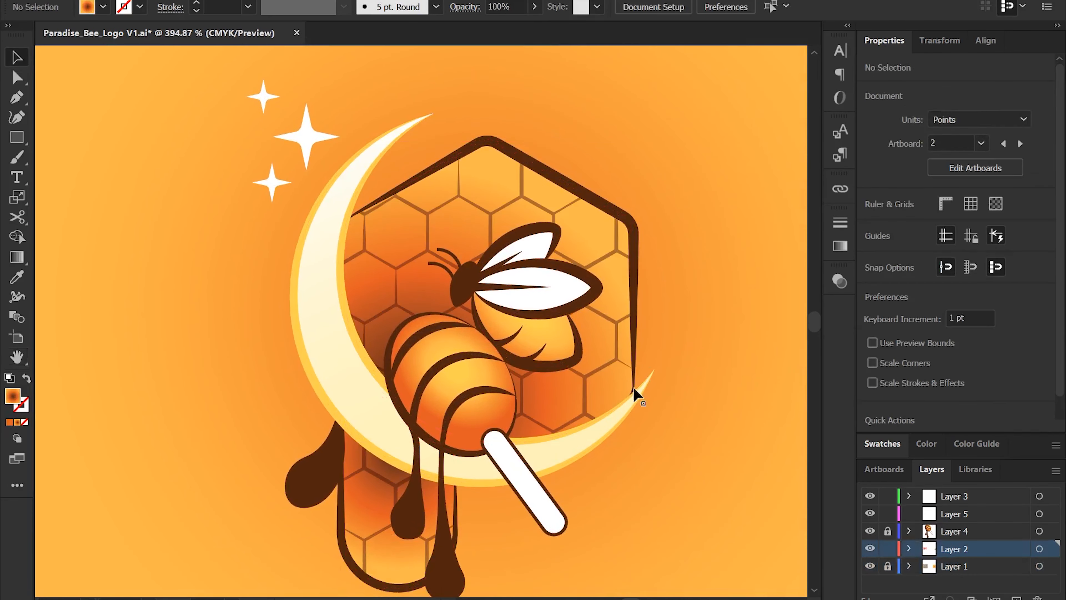
Step: Draw a hexagon over the honeycomb cell above the bee's antennae and scale it to about 82%
scroll(718, 336, "down", 3)
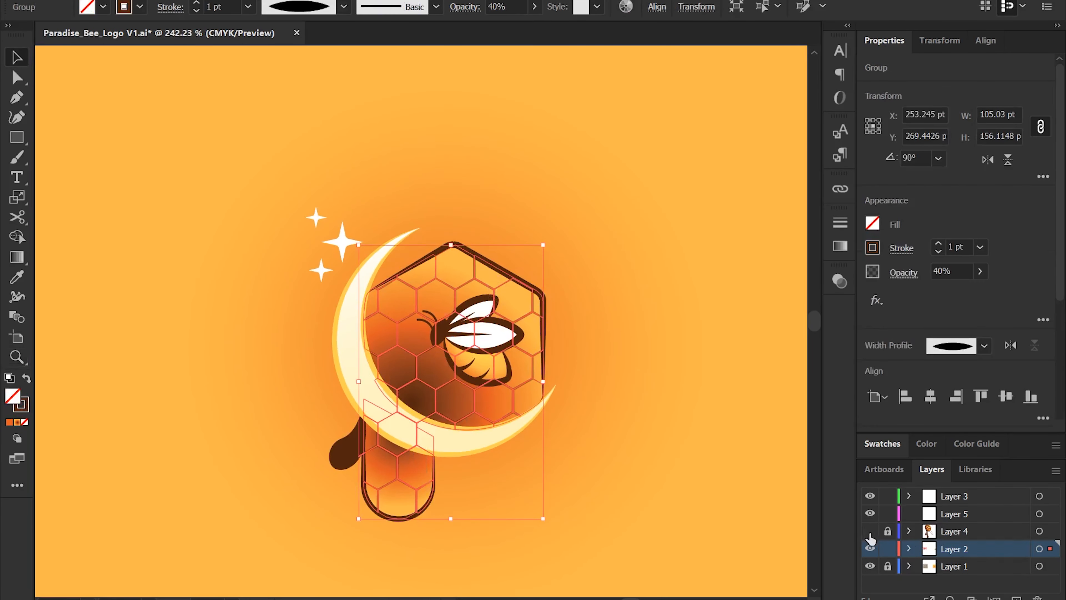
left_click_drag(871, 504, 870, 531)
scroll(673, 488, "up", 5)
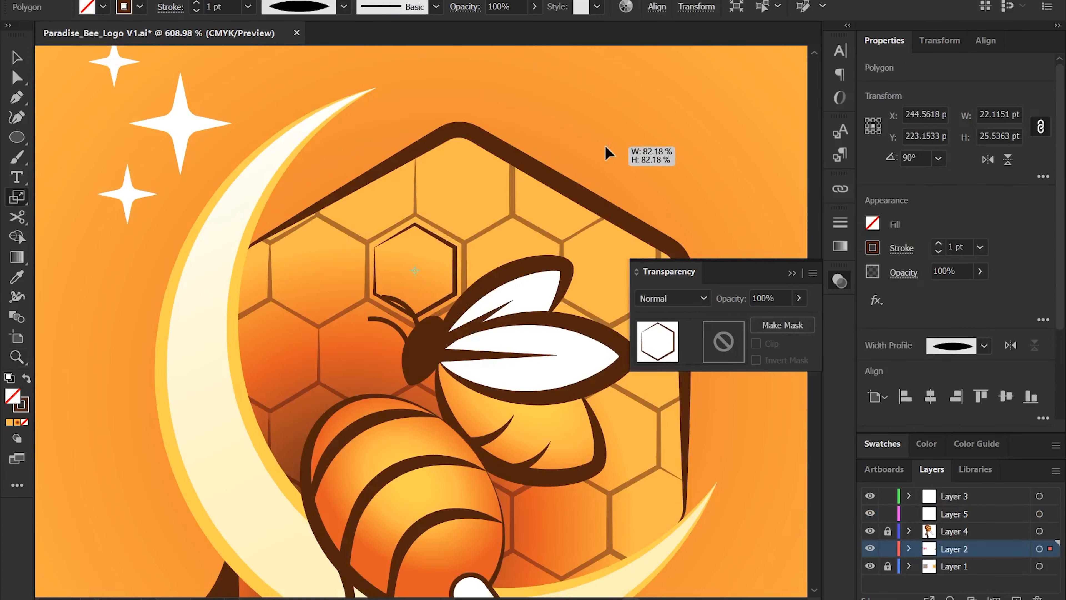
left_click_drag(607, 149, 464, 257)
Step: Draw an ellipse rotated about 17° over the small hexagon and cut it away, leaving a curved highlight
key("l")
left_click_drag(363, 267, 544, 371)
key("v")
left_click_drag(541, 282, 531, 253)
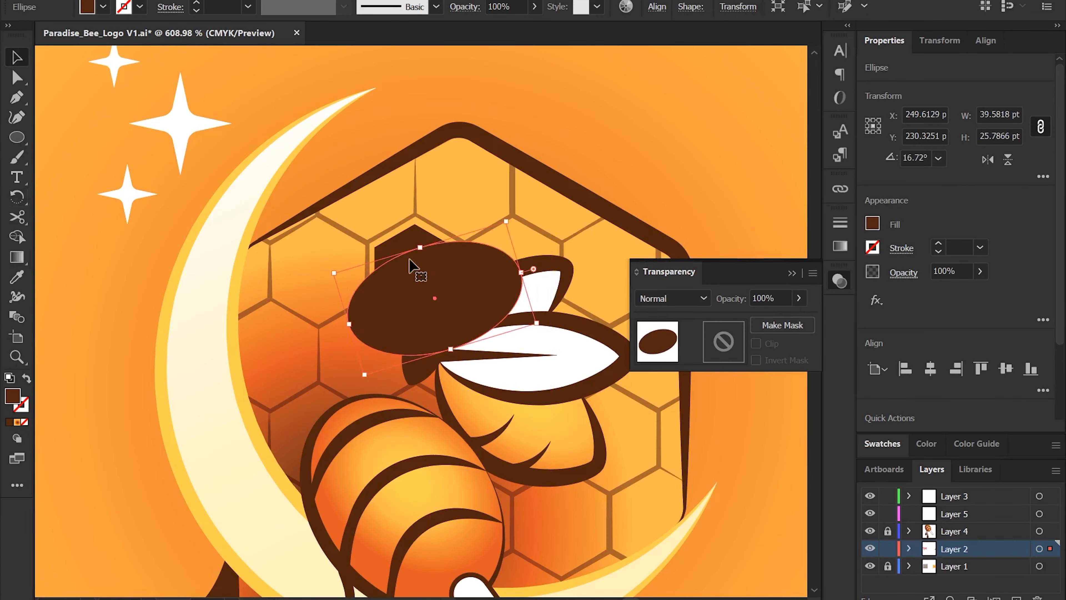
left_click(414, 269, "shift")
key("shift+m")
Step: Round the upper corners of the curved highlight in the honeycomb cell
key("a")
left_click(414, 224)
left_click(375, 247, "shift")
left_click_drag(415, 235, 423, 258)
key("v")
Step: Fill the cell highlight with yellow and set its opacity to 70%
left_click(180, 123)
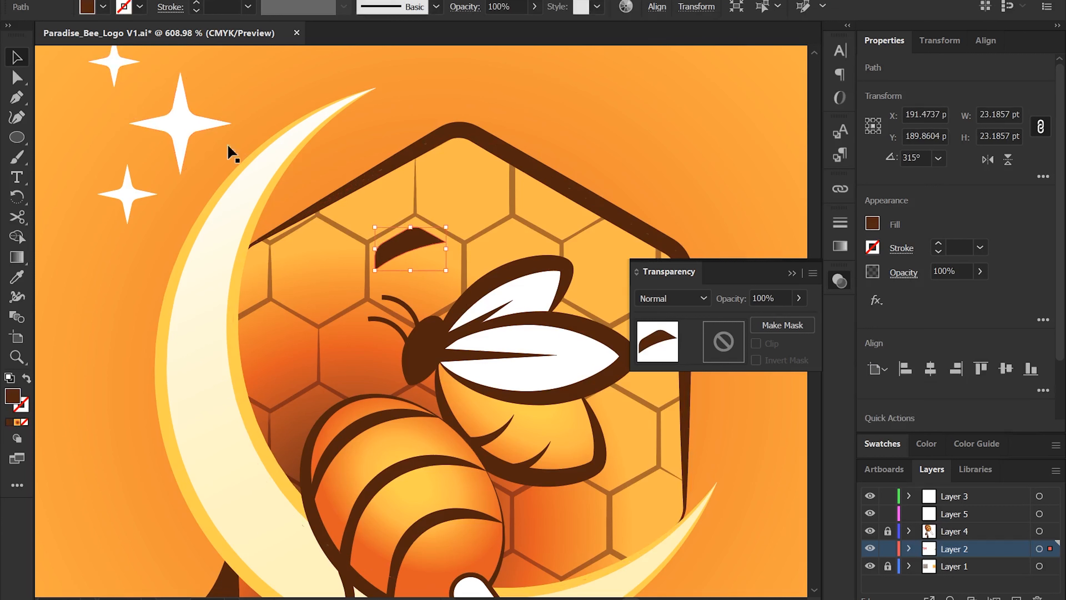
left_click(414, 245)
left_click(103, 7)
left_click(46, 83)
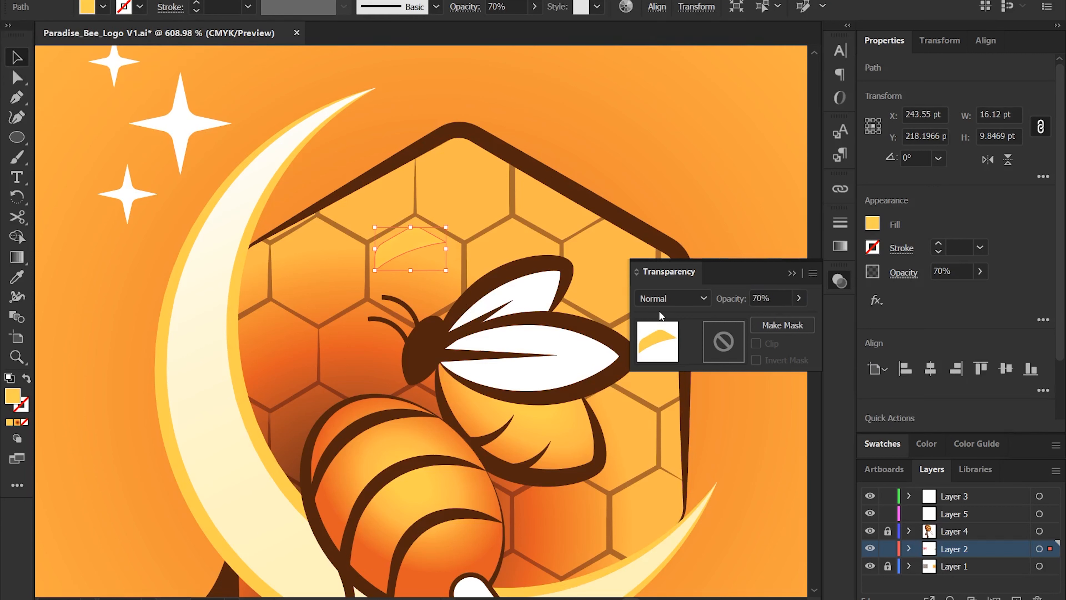
left_click(615, 179)
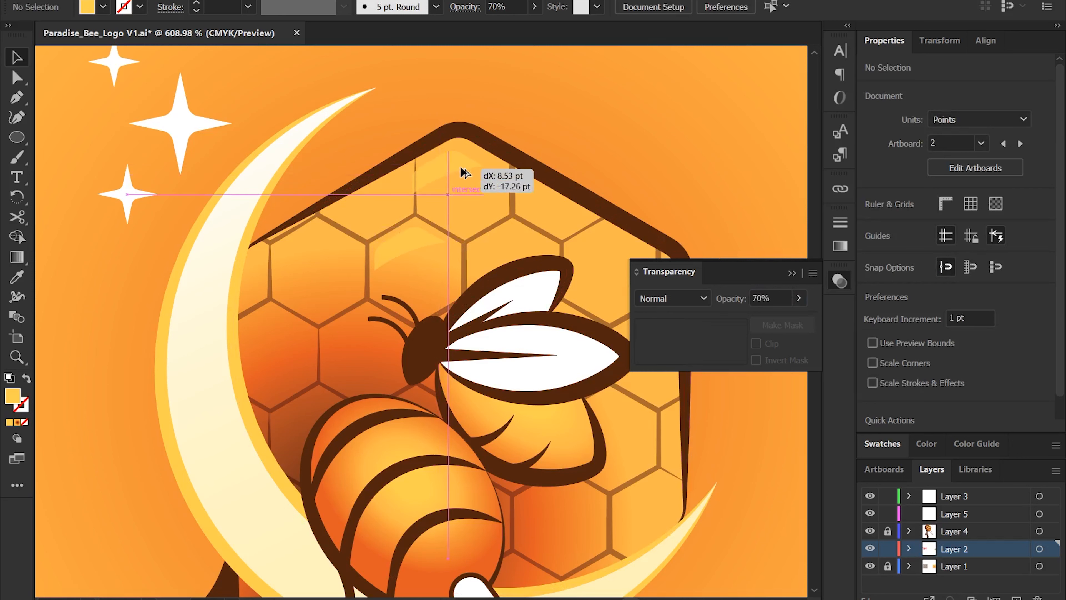
Step: Duplicate the yellow highlight into the other honeycomb cells of the hexagon and stem
left_click_drag(472, 168, 325, 246)
left_click_drag(368, 332, 321, 409)
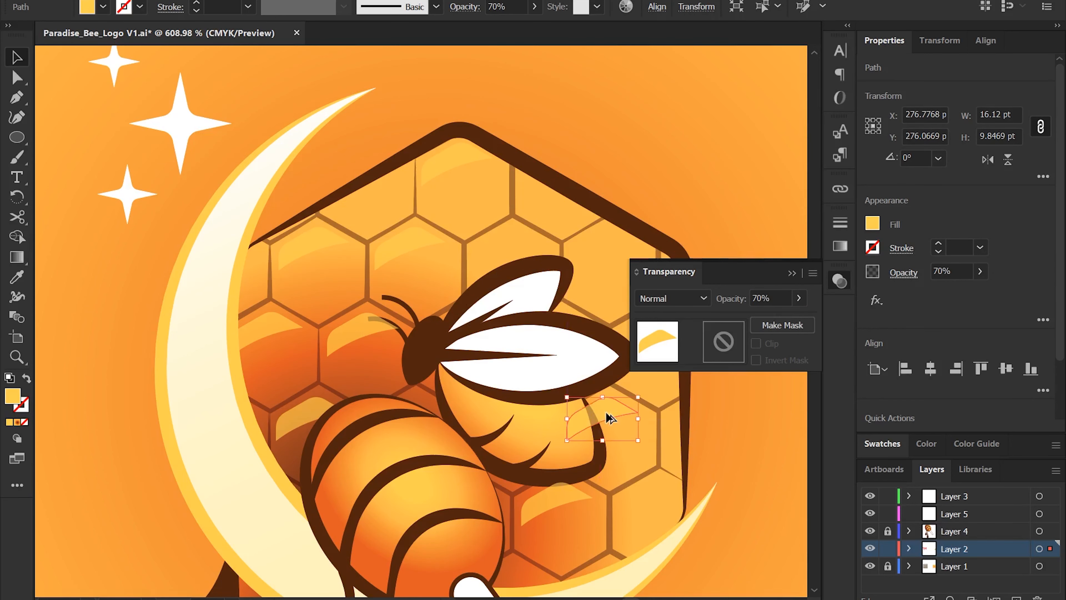
scroll(519, 262, "down", 5)
left_click_drag(612, 249, 309, 512)
scroll(476, 405, "down", 1)
left_click(500, 171)
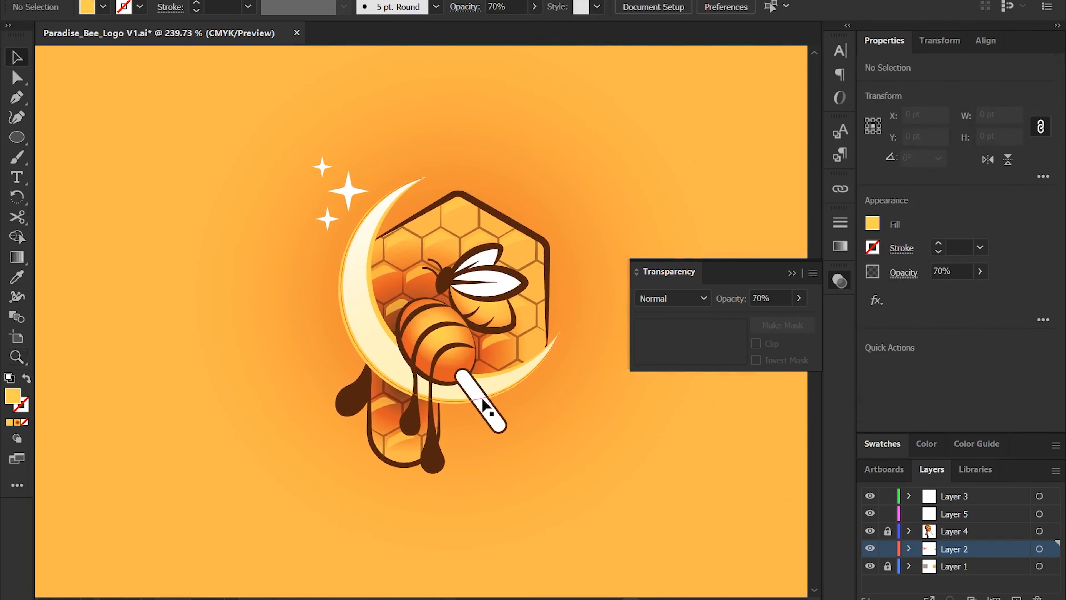
key("ctrl+z")
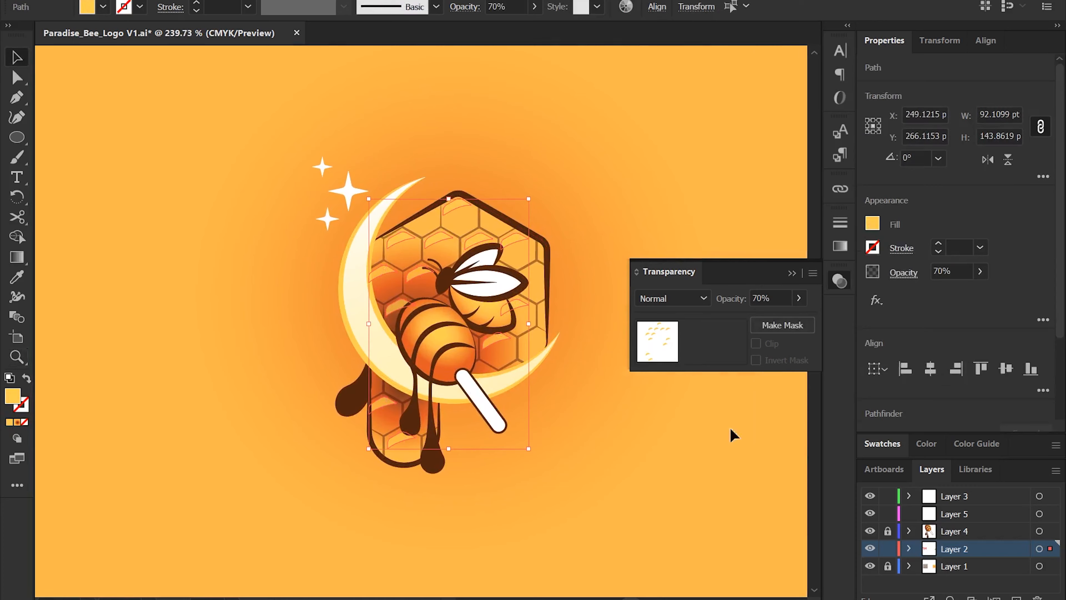
key("Return")
left_click(492, 436)
Step: Select the three dark honey drops and fill them with the yellow-to-orange radial gradient
key("z")
left_click_drag(492, 436, 571, 486)
key("v")
left_click(404, 474)
left_click(422, 500)
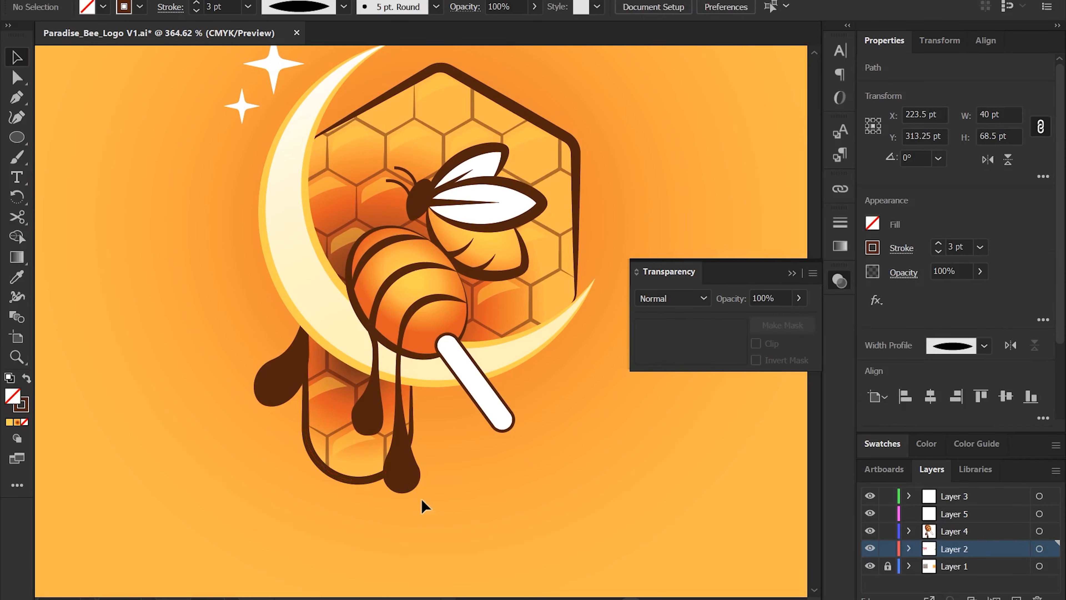
left_click(404, 474)
left_click(288, 390, "shift")
key("g")
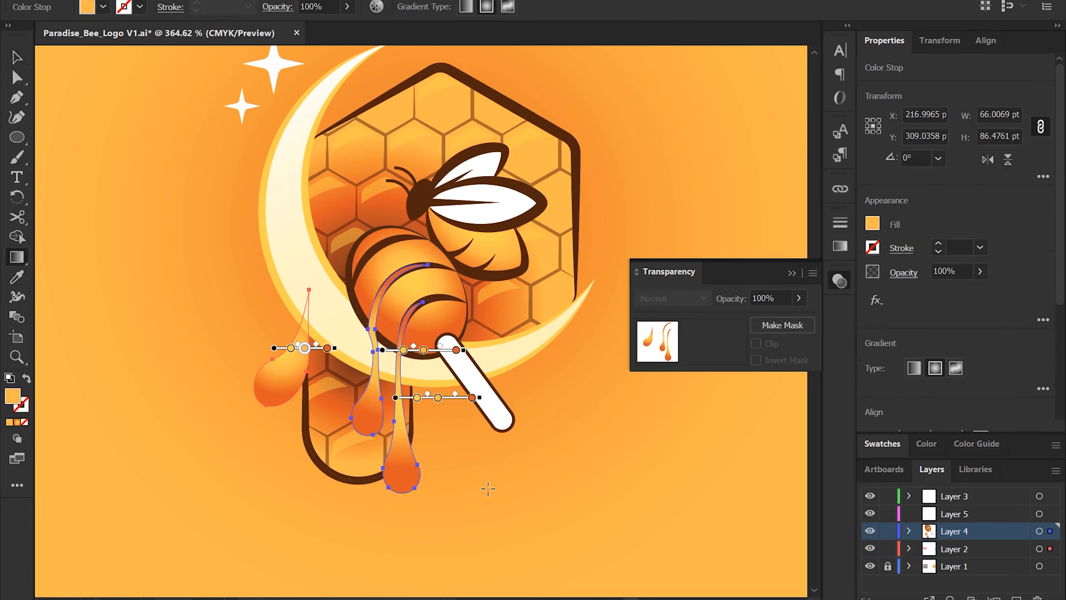
left_click(488, 490, "ctrl")
Step: Draw a curved shadow shape about 9 pt wide between the two honey drips on the dipper
key("z")
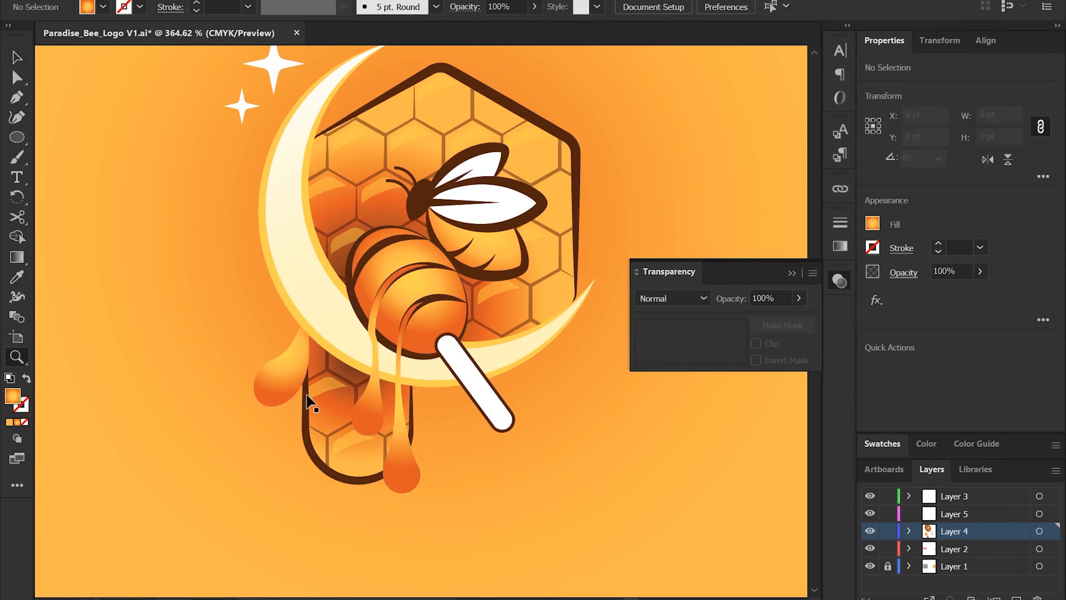
key("v")
left_click(450, 381)
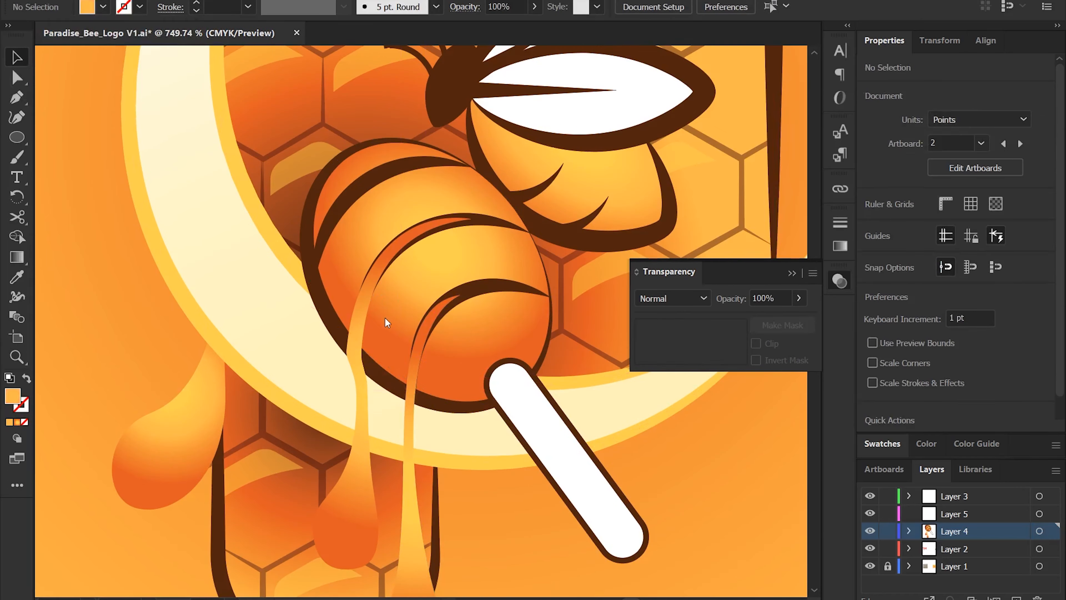
key("p")
left_click(378, 295)
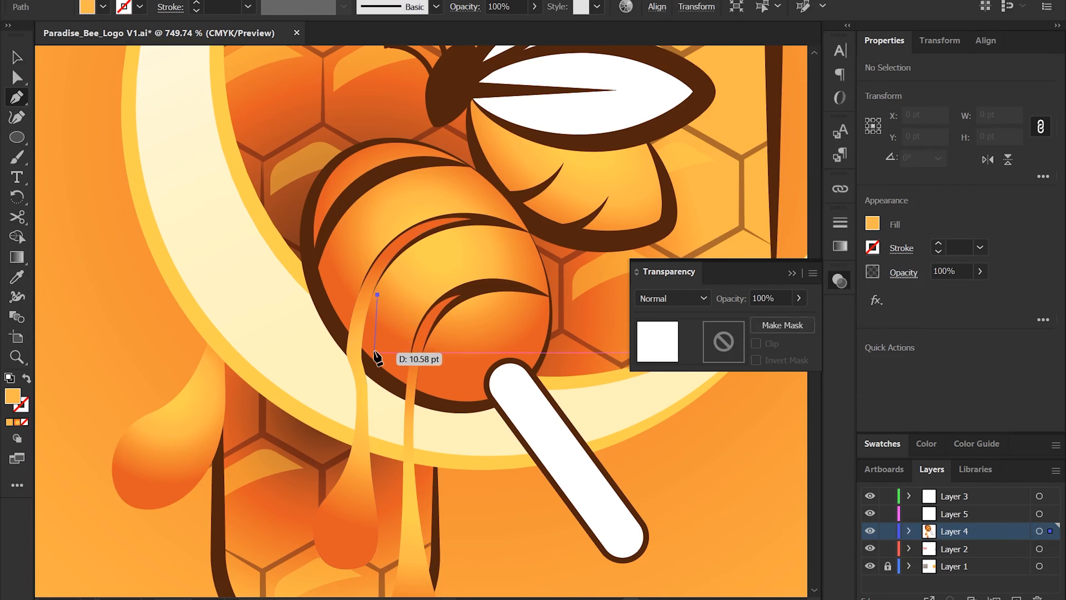
left_click_drag(373, 346, 381, 359)
left_click_drag(378, 295, 378, 310)
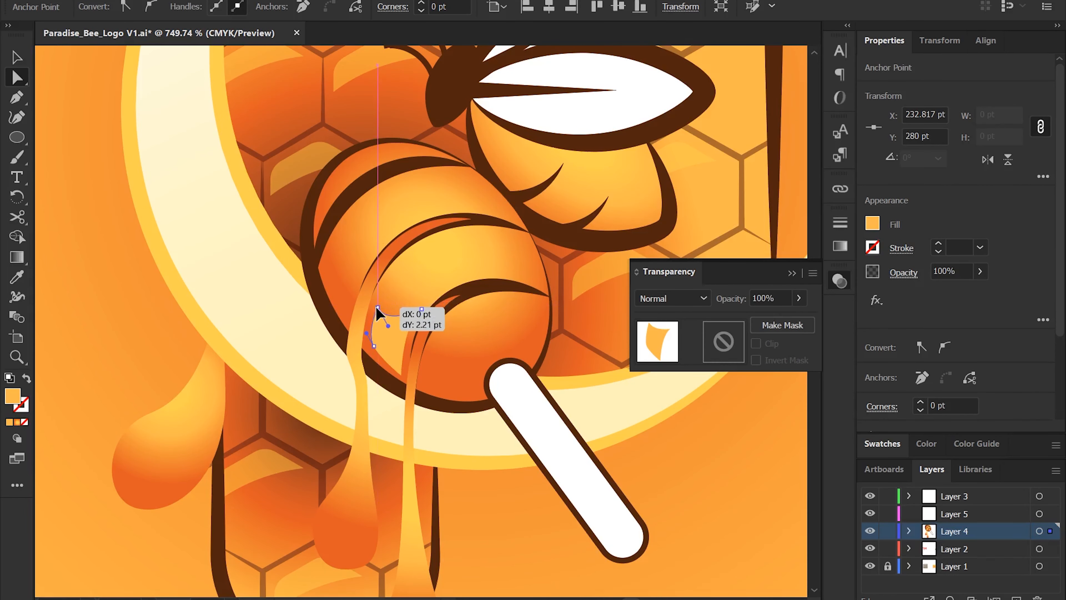
Step: Set the shadow shape's blend mode to Multiply and move its lowest anchor point slightly up
key("v")
left_click(685, 298)
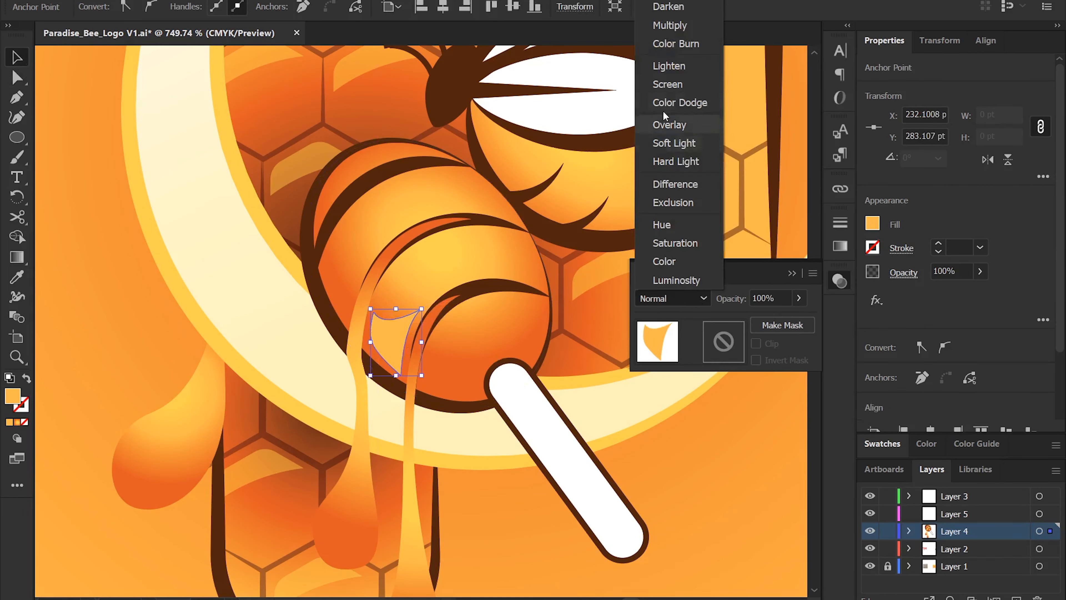
left_click(680, 26)
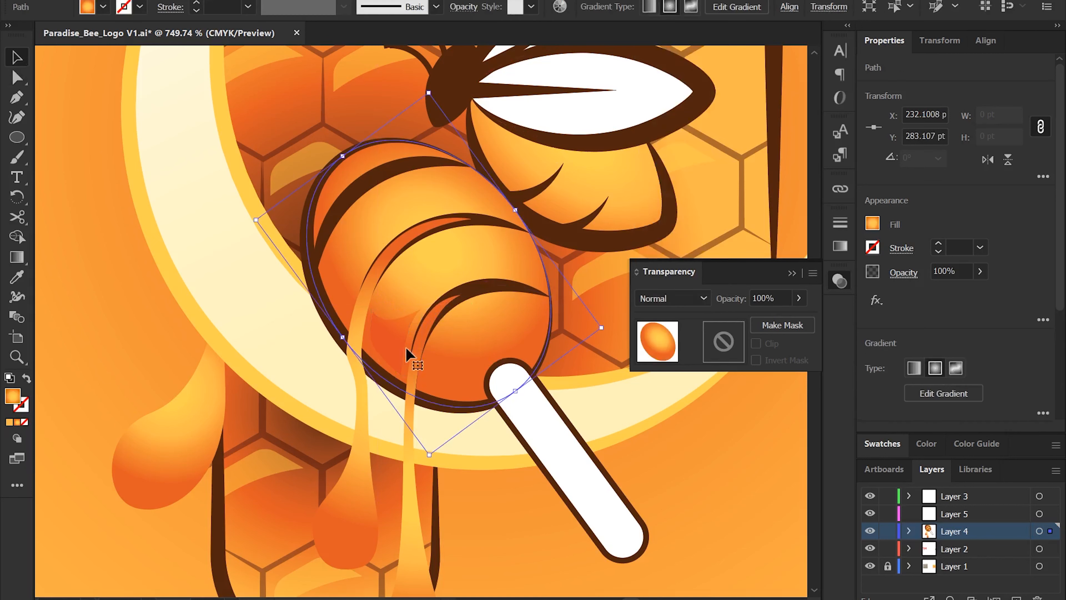
left_click_drag(401, 376, 399, 371)
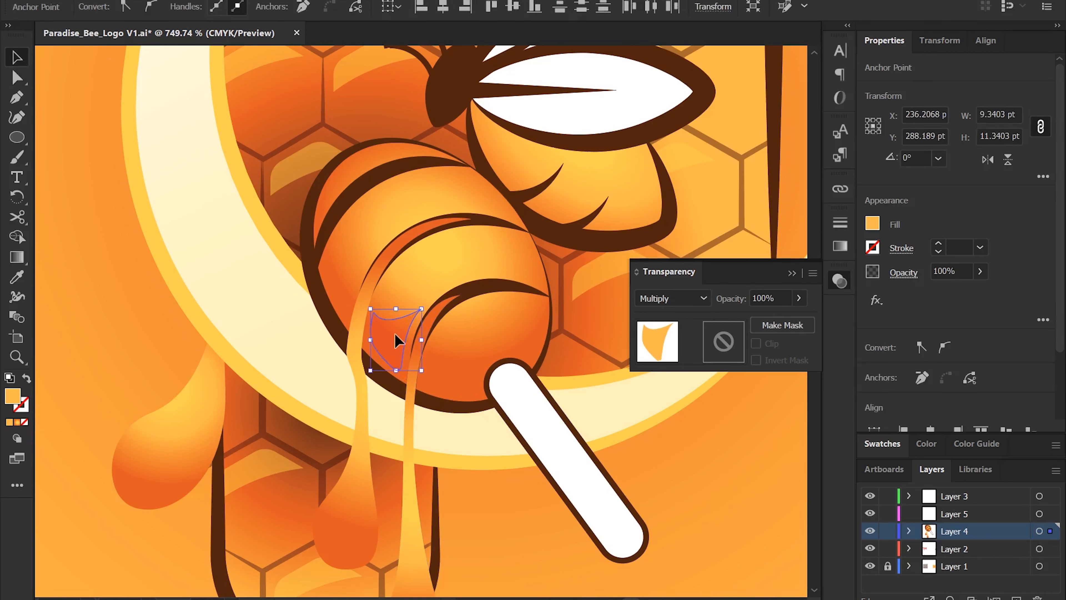
Step: Fill the shadow between the drips dark brown at 20% opacity and fit a matching shadow onto the dipper's lowest segment
key("v")
left_click(103, 7)
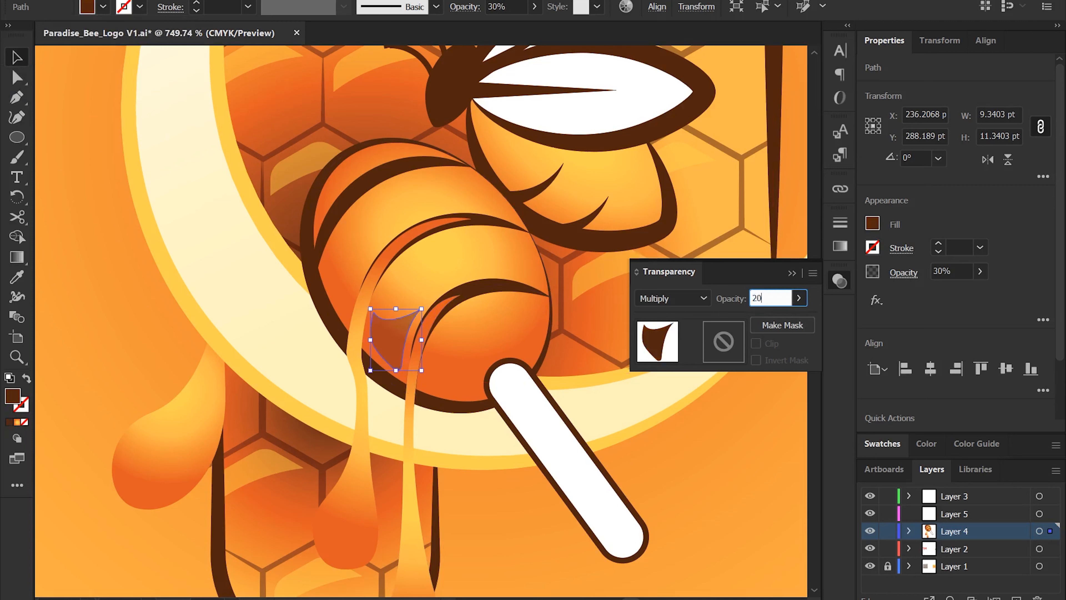
key("a")
left_click_drag(485, 335, 534, 343)
mouse_move(465, 394)
left_mouse_down()
mouse_move(475, 395)
mouse_move(462, 396)
left_mouse_up()
left_click(438, 372)
key("v")
Step: Add a matching shadow at the left end of the dipper's upper wide segment and adjust its anchor points
left_click_drag(380, 336, 329, 268)
key("a")
left_click_drag(346, 306, 346, 319)
left_click_drag(342, 302, 339, 303)
Step: Draw a curved highlight shape about 23 pt wide and 9 pt high along the top of the dipper's upper wide segment
key("p")
left_click(414, 176)
left_click_drag(470, 170, 482, 182)
left_click(415, 176)
key("a")
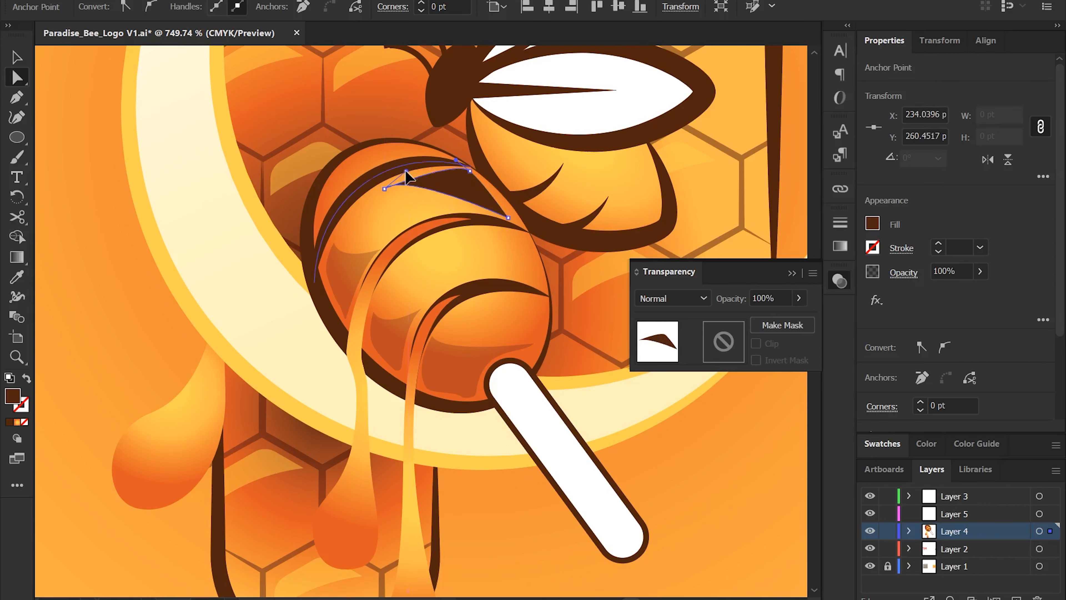
left_click_drag(469, 171, 465, 173)
left_click(508, 217)
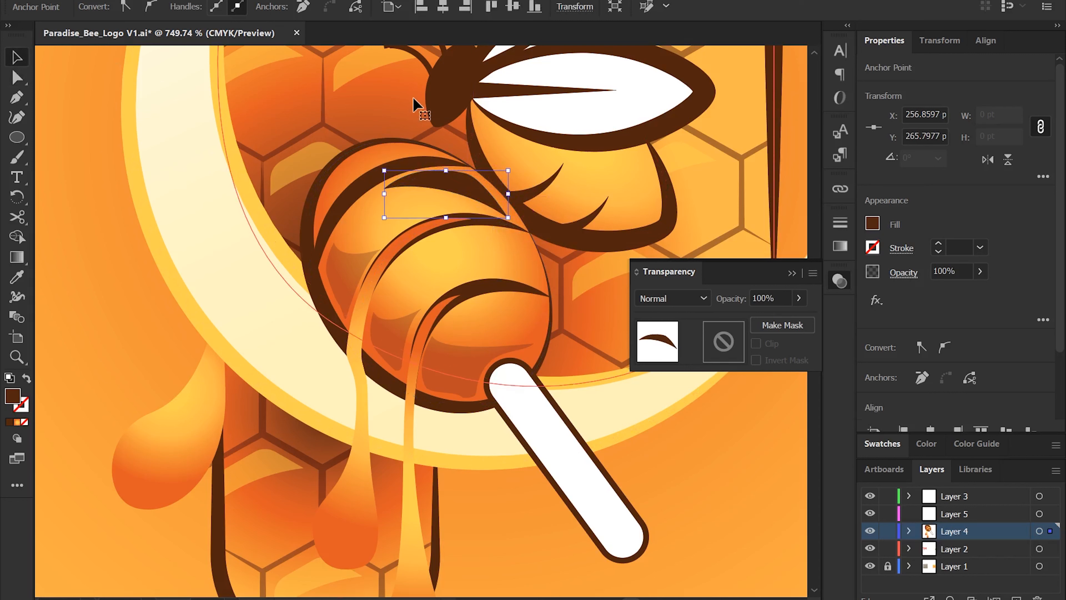
Step: Fill the new highlight shape with the light yellow swatch and set its blend mode to Screen
key("v")
left_click(87, 6)
left_click(58, 83)
left_click(672, 298)
left_click(672, 298)
left_click(676, 88)
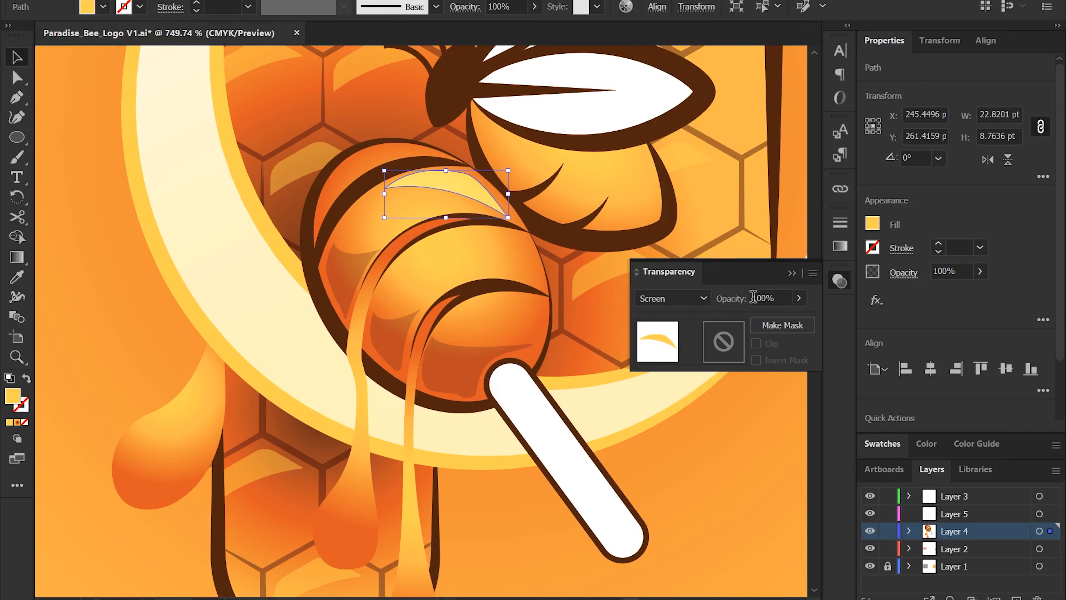
Step: Set the highlight's opacity to 50% and draw a second yellow highlight on the right of the dipper's middle segment
left_click(721, 203)
left_click(461, 189)
left_click(732, 298)
left_click(567, 189)
key("ctrl+space")
left_click_drag(519, 274, 509, 272)
left_click(502, 210)
key("5")
left_click(548, 312)
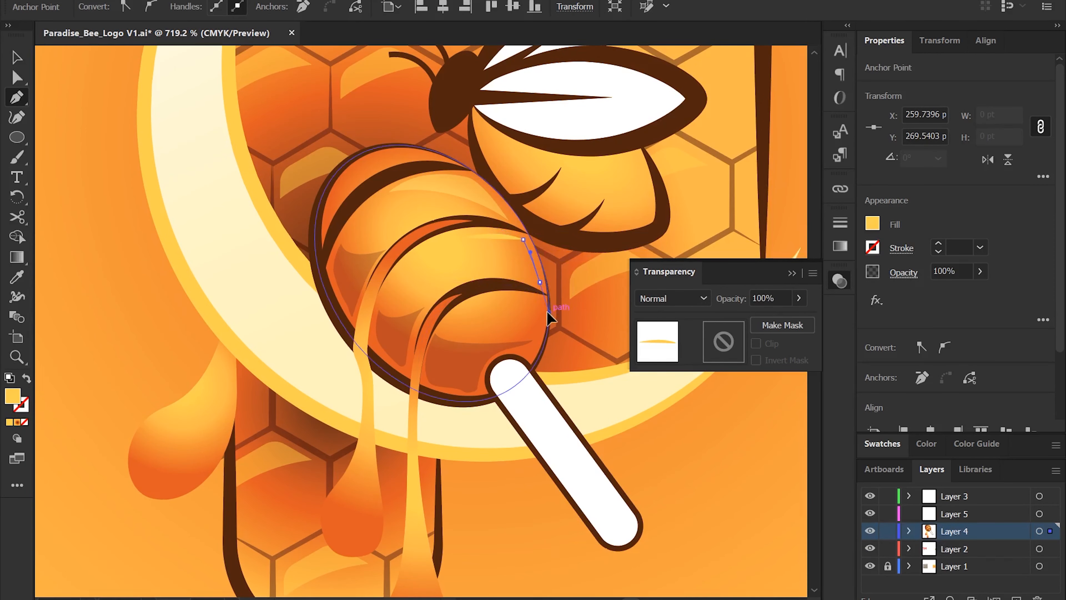
Step: Draw a curved yellow highlight on the dipper's lowest segment with Screen blending at 50% opacity
key("p")
left_click(540, 299)
left_click_drag(540, 332, 534, 349)
left_click(540, 299)
key("v")
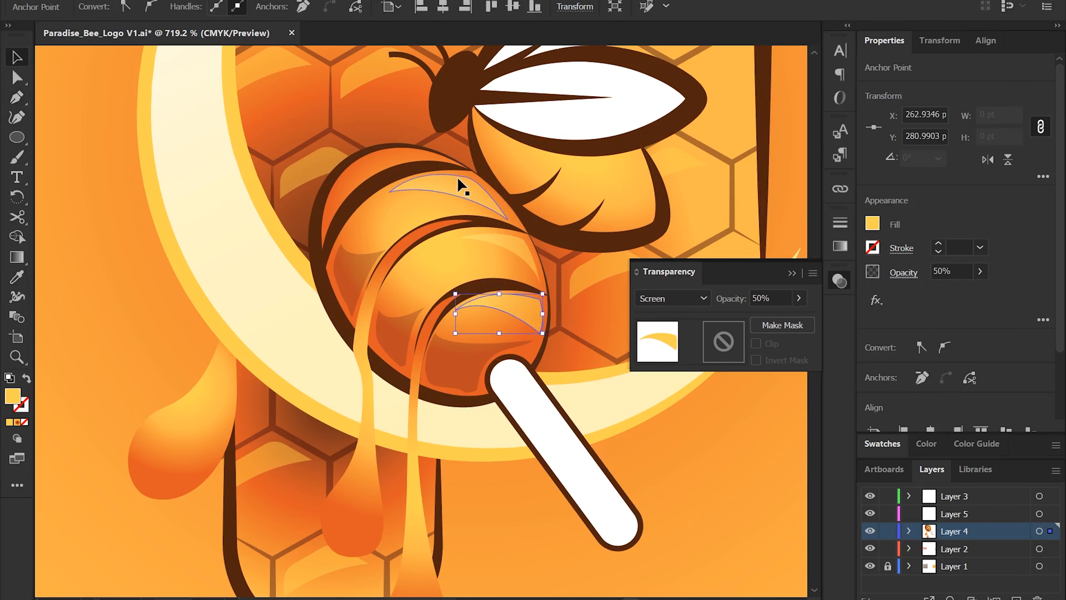
Step: Draw and adjust a thin curved highlight on the dipper's topmost segment, using yellow, Screen blending and 50% opacity
key("p")
left_click(360, 162)
left_click(372, 173)
left_click_drag(439, 158, 484, 171)
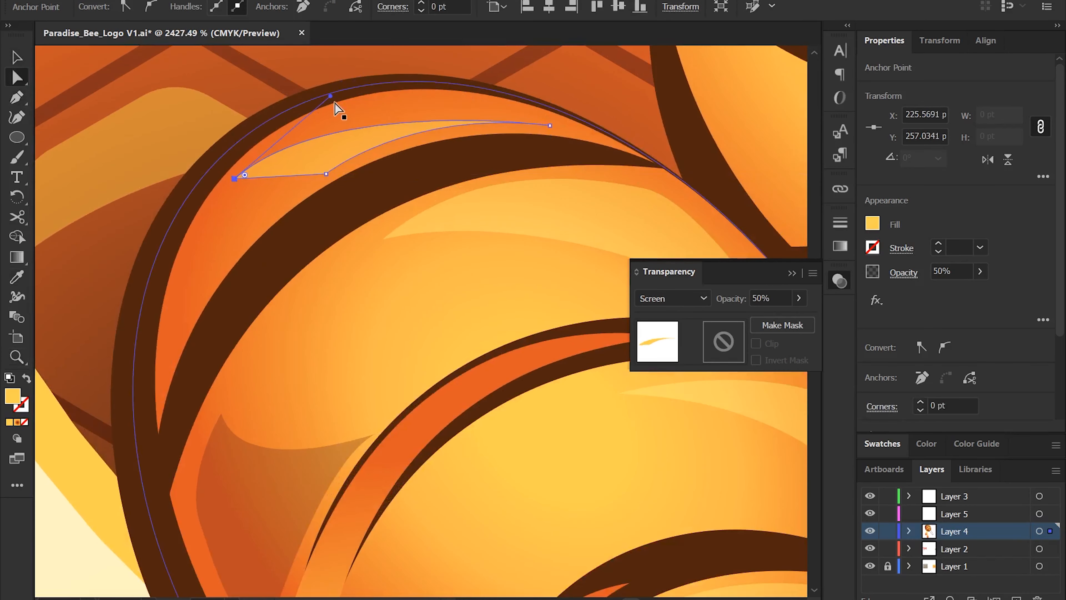
scroll(404, 285, "up", 5)
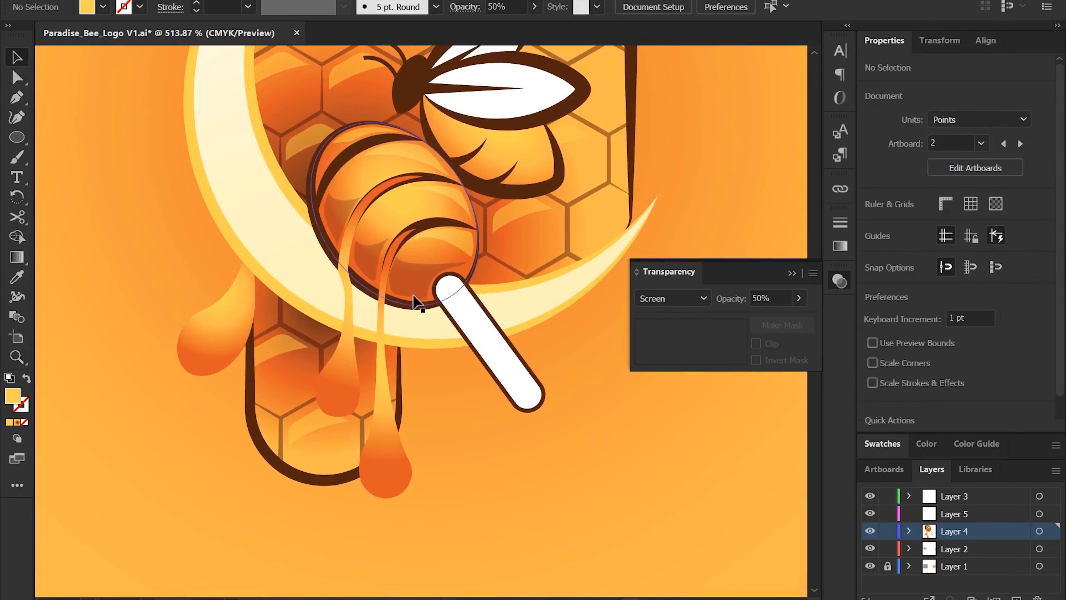
Step: Recolour the three dipper shadows with the red swatch, keeping Multiply at 20% opacity
double_click(12, 400)
left_click(823, 229)
left_click(976, 203)
left_click(103, 8)
left_click(123, 37)
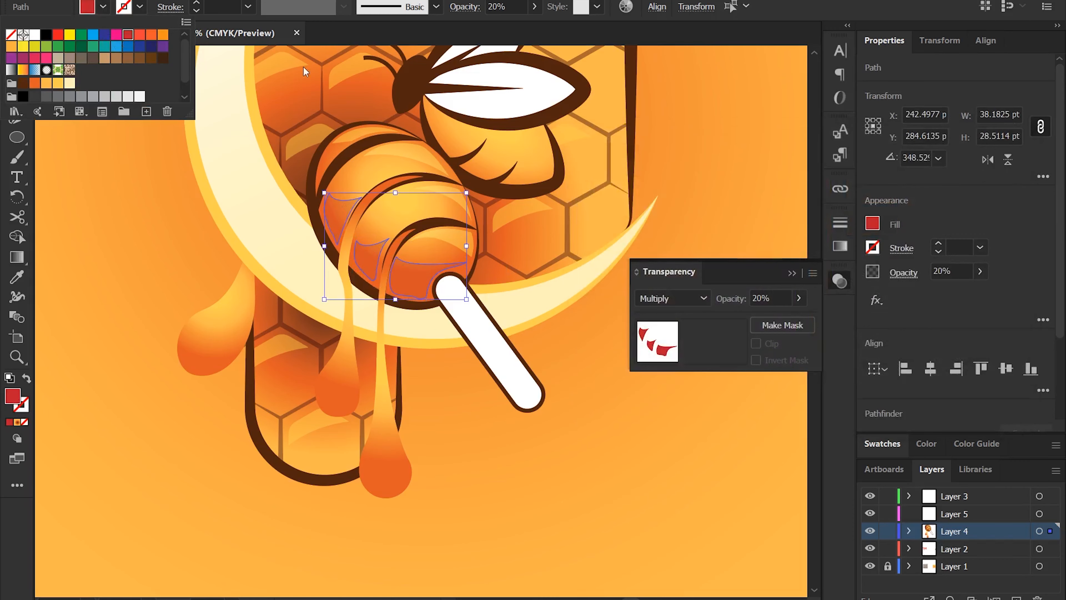
left_click(553, 363)
Step: Build a crescent shadow shape about 18 pt wide along the lower edge of the left honey drop with Shape Builder
scroll(552, 370, "down", 2)
key("z")
left_click_drag(258, 350, 306, 376)
key("p")
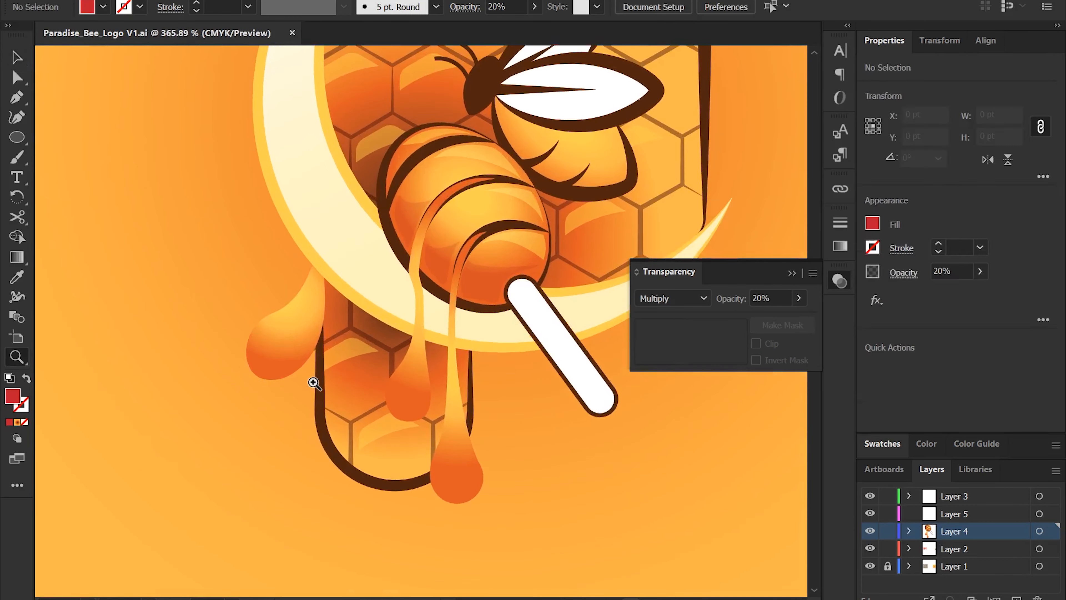
key("v")
left_click(271, 363)
left_click_drag(348, 212, 339, 227)
left_click_drag(298, 344, 298, 330)
left_click(289, 368, "shift")
key("shift+m")
left_click(288, 348, "alt")
Step: Copy the dipper shadow's red Multiply appearance onto the left drop's crescent with the Eyedropper
key("v")
left_click(286, 381)
double_click(281, 369)
key("Escape")
key("i")
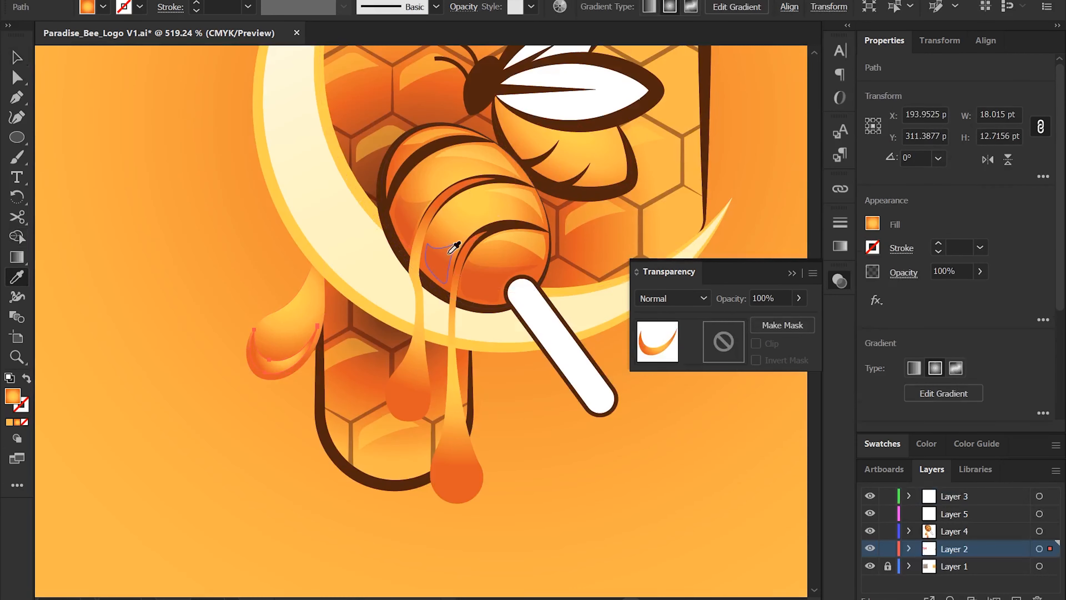
left_click(462, 242)
key("v")
left_click(248, 356)
Step: Draw a curved highlight with a rounded lower end along the left drop's upper edge and give it the yellow highlight appearance
key("p")
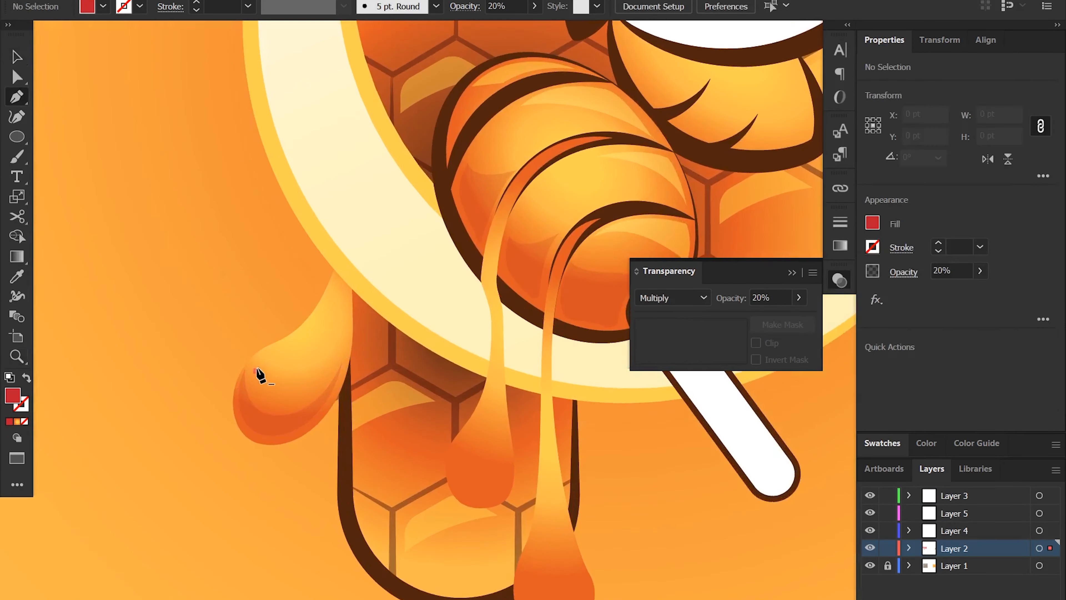
left_click(256, 371)
left_click_drag(287, 343, 315, 335)
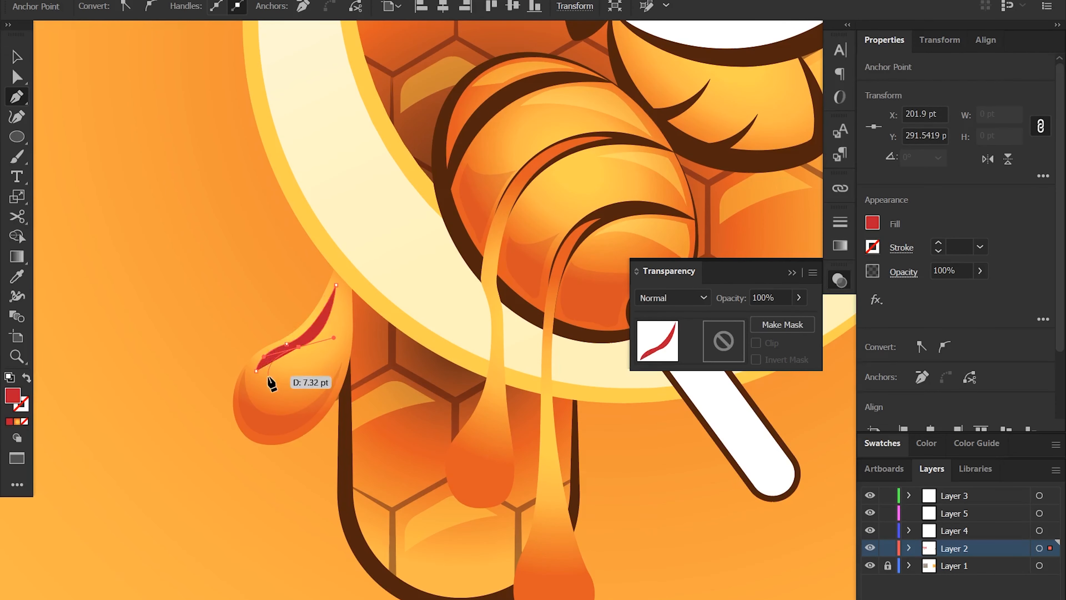
left_click_drag(256, 371, 255, 350)
key("a")
key("i")
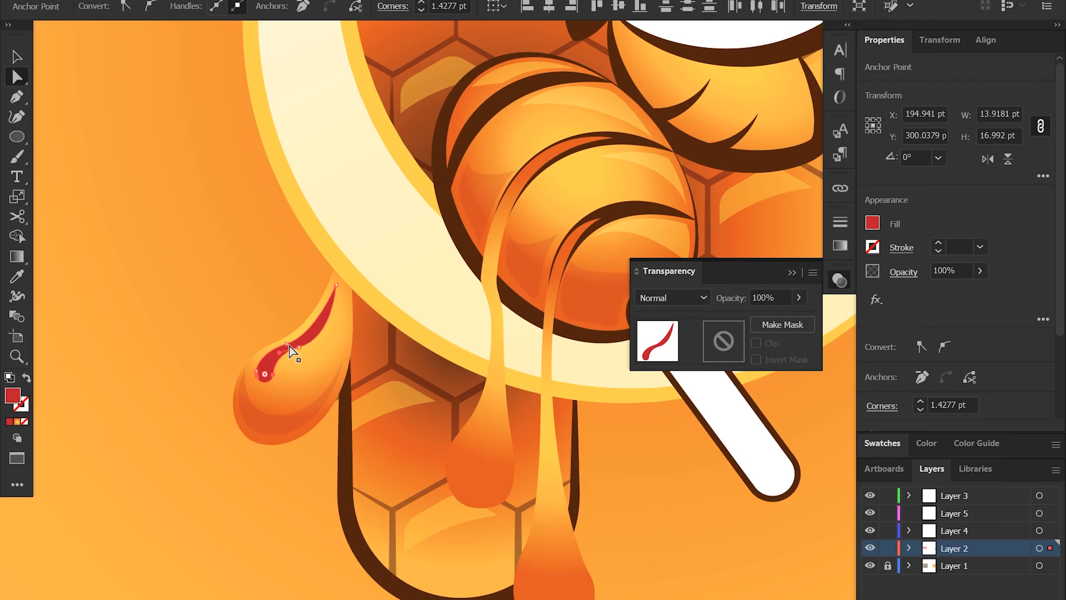
left_click(328, 336)
Step: Draw a curved highlight down the left side of the middle honey drop and sample the yellow highlight appearance for it
key("v")
left_click(460, 483)
left_click_drag(472, 426, 501, 396)
left_click(472, 426)
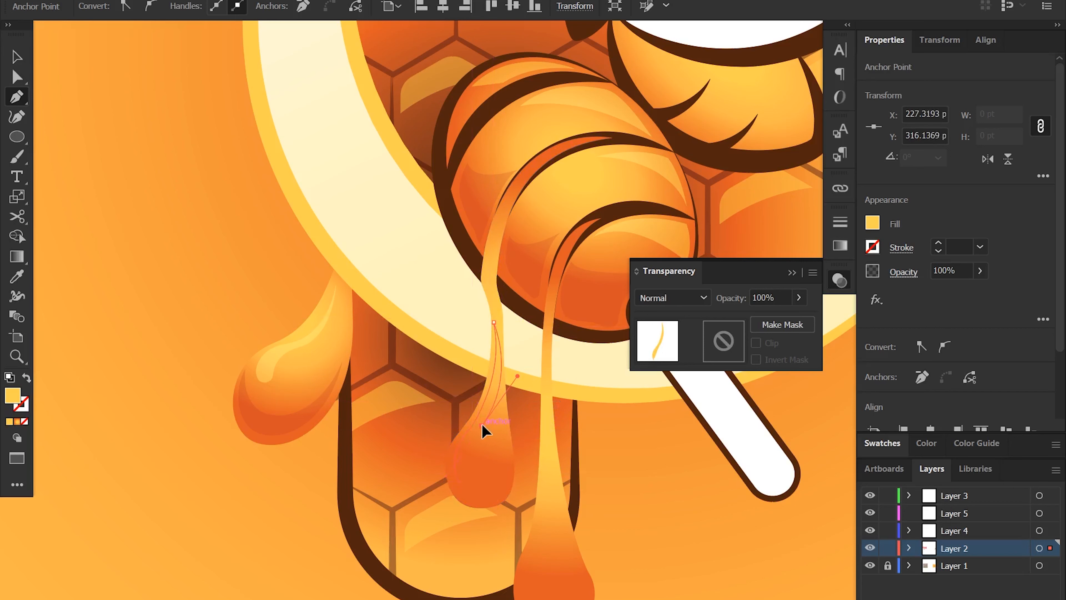
left_click(460, 484)
key("i")
left_click(496, 444)
Step: Create a crescent shadow about 10 pt wide at the base of the middle drop and apply the red Multiply shadow appearance
key("l")
left_click_drag(457, 480, 514, 515)
key("a")
left_click_drag(485, 479, 486, 497)
key("v")
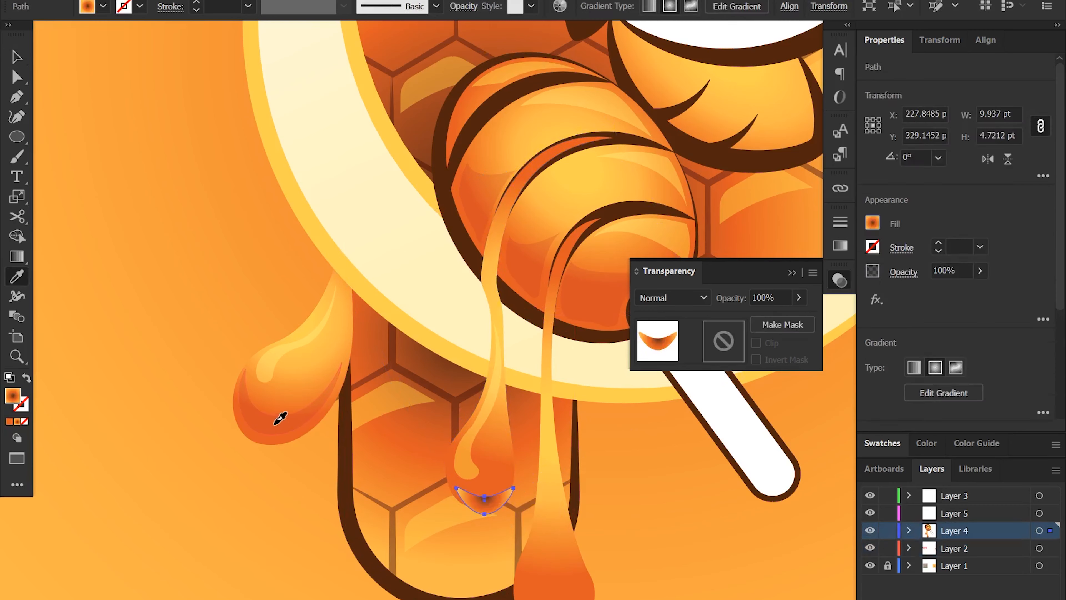
left_click(489, 481)
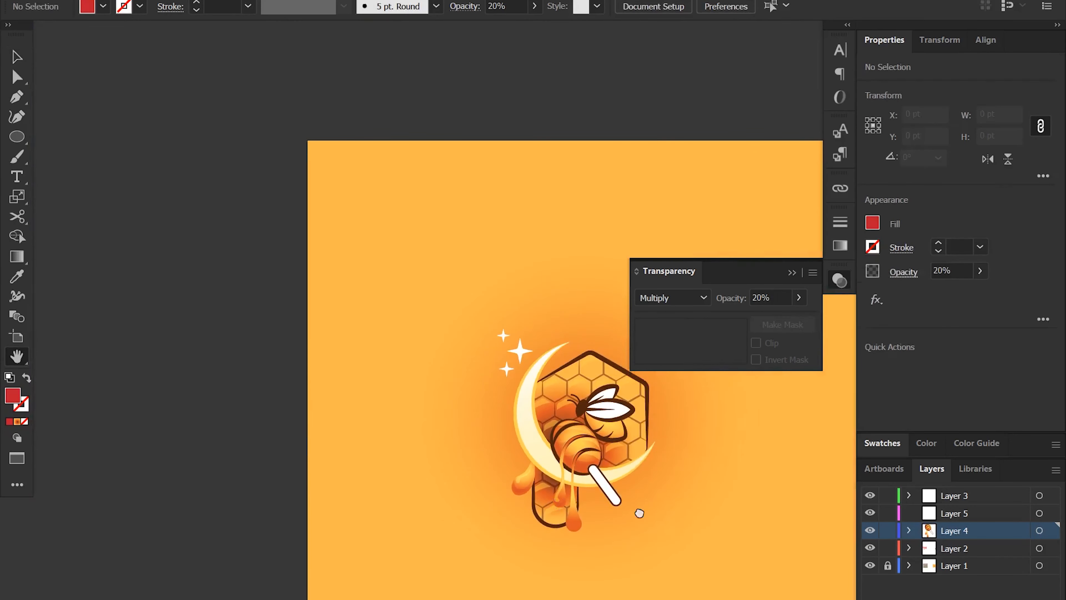
Step: Reshape the upper part of the middle honey drip by moving its tip and adjusting the anchors and handles along its edges
scroll(445, 436, "up", 5)
key("a")
left_click(439, 332)
scroll(438, 332, "up", 4)
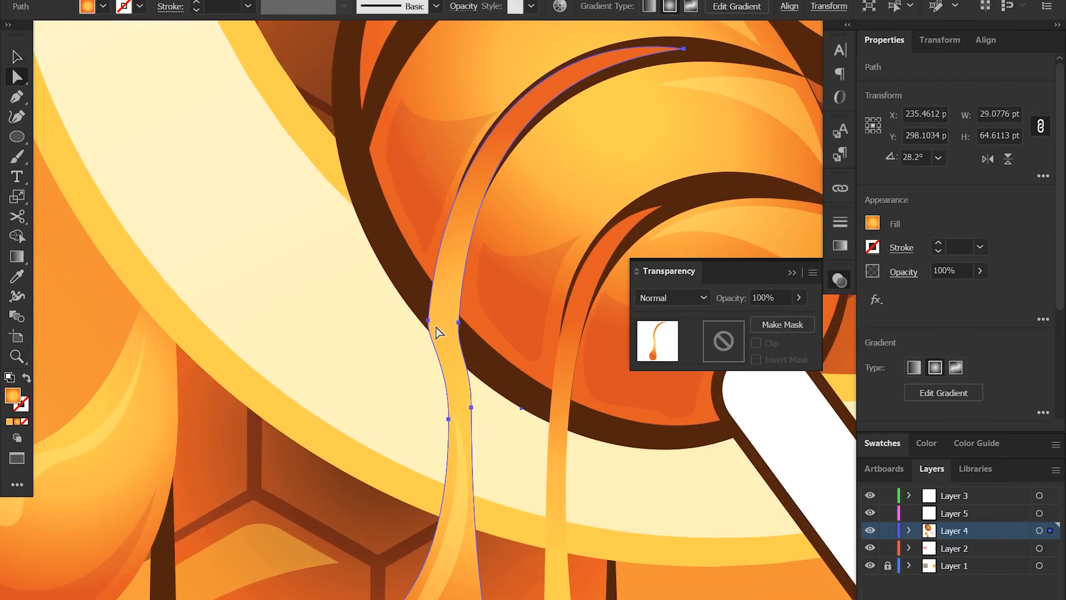
left_click(427, 340)
left_click_drag(434, 273, 423, 341)
left_click_drag(684, 49, 656, 36)
left_click(459, 322)
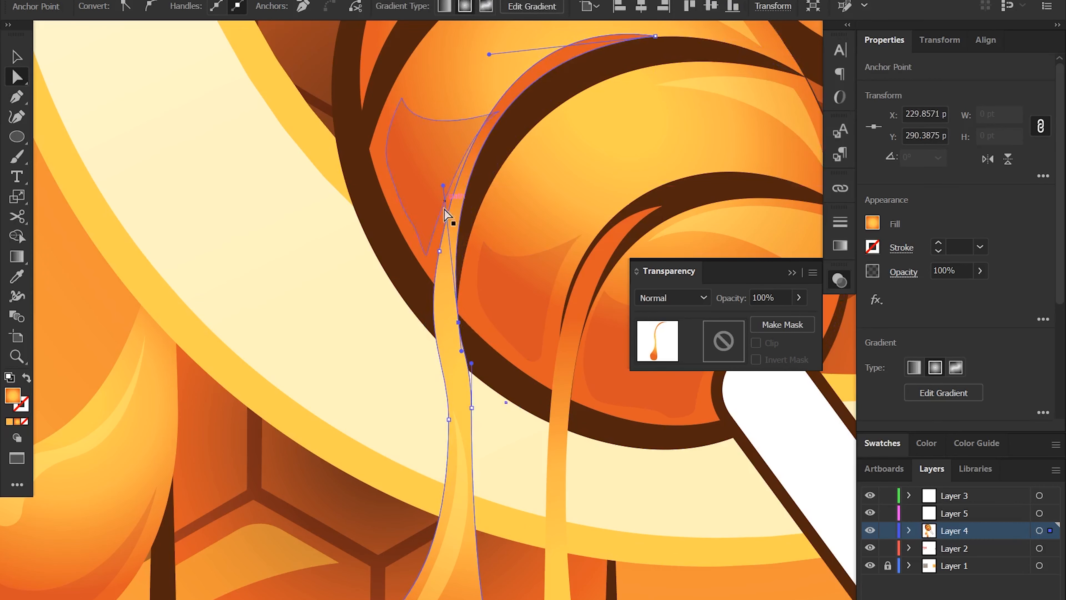
left_click_drag(439, 251, 427, 240)
left_click(471, 408)
left_click_drag(472, 364, 469, 360)
Step: Rotate the crescent shadow on the middle drop by about 15° to follow the drop's base
key("z")
left_click_drag(480, 406, 300, 329)
key("v")
left_click(300, 330)
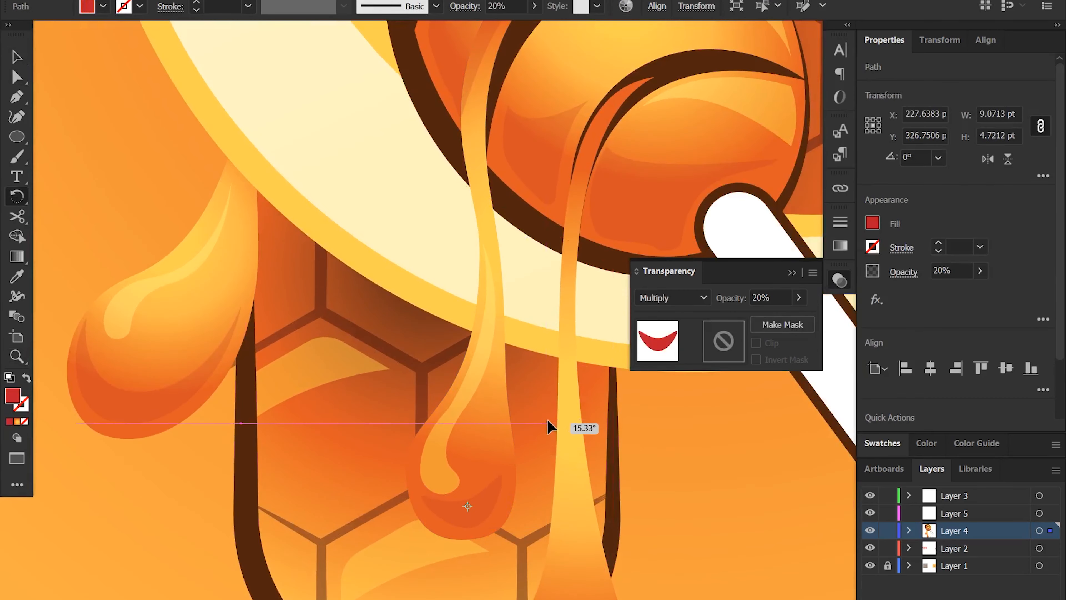
left_click_drag(452, 500, 160, 370)
Step: Set the drop shadows' opacity to 40% and shorten the right tip of the left drop's crescent
type("40")
key("Return")
key("a")
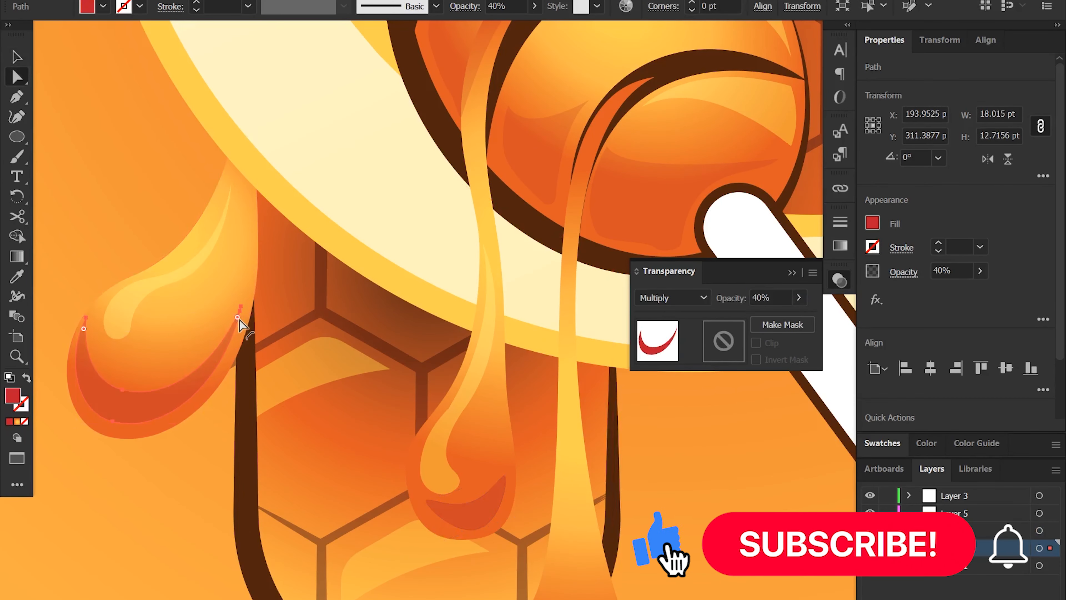
left_click_drag(241, 307, 234, 327)
Step: Copy the middle drop's crescent shadow onto the lowest honey drop and fit it to the rounded base
key("z")
left_click_drag(388, 374, 284, 362)
left_click_drag(489, 452, 364, 400)
left_click_drag(533, 473, 579, 492)
left_click_drag(388, 432, 436, 542)
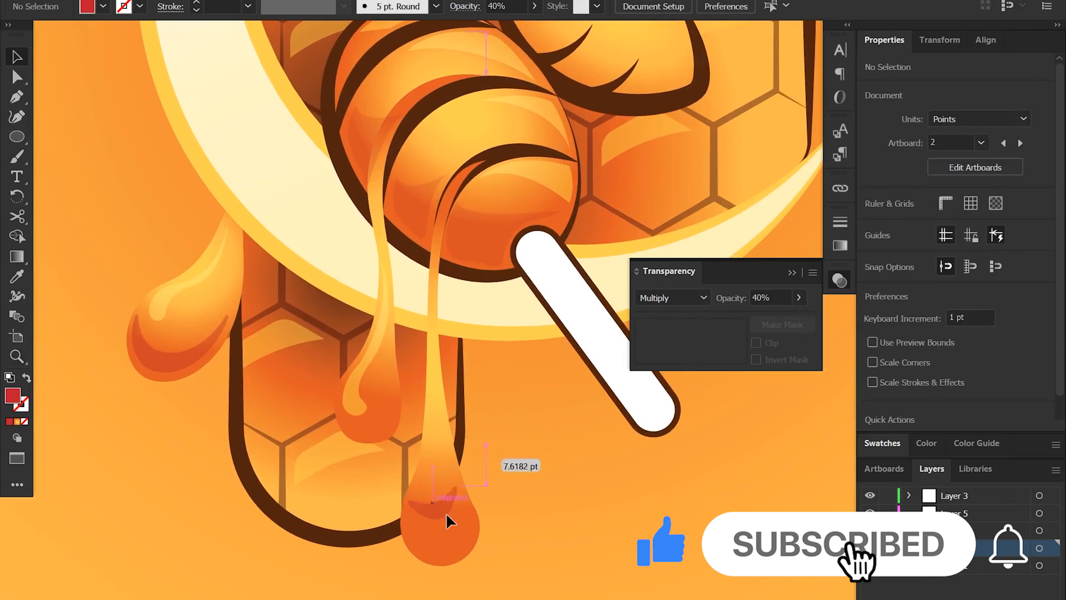
key("a")
left_click(443, 562)
Step: Copy the middle drop's highlight onto the lowest honey drop and extend its tip up along the drip
key("v")
left_click_drag(360, 394, 427, 503)
key("a")
left_click_drag(449, 371, 440, 224)
key("v")
left_click(459, 186)
left_click(427, 374)
left_click_drag(427, 375, 419, 375)
Step: Adjust the anchors at the tip and the lower bend of the long drip's highlight
key("a")
left_click_drag(478, 161, 477, 154)
left_click(441, 221)
left_click_drag(437, 214, 435, 200)
left_click_drag(428, 471, 420, 467)
left_click(437, 471)
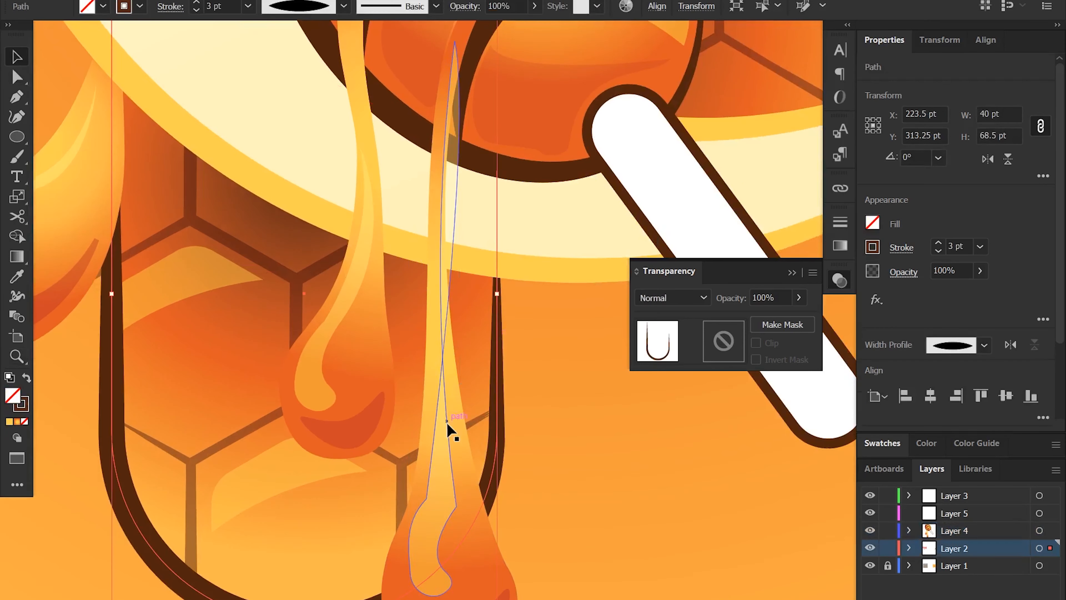
Step: Remove the bend anchors from the long highlight, then curve its edges and add an anchor to follow the narrow drip
key("a")
left_click(456, 507)
key("p")
left_click_drag(431, 508, 396, 536)
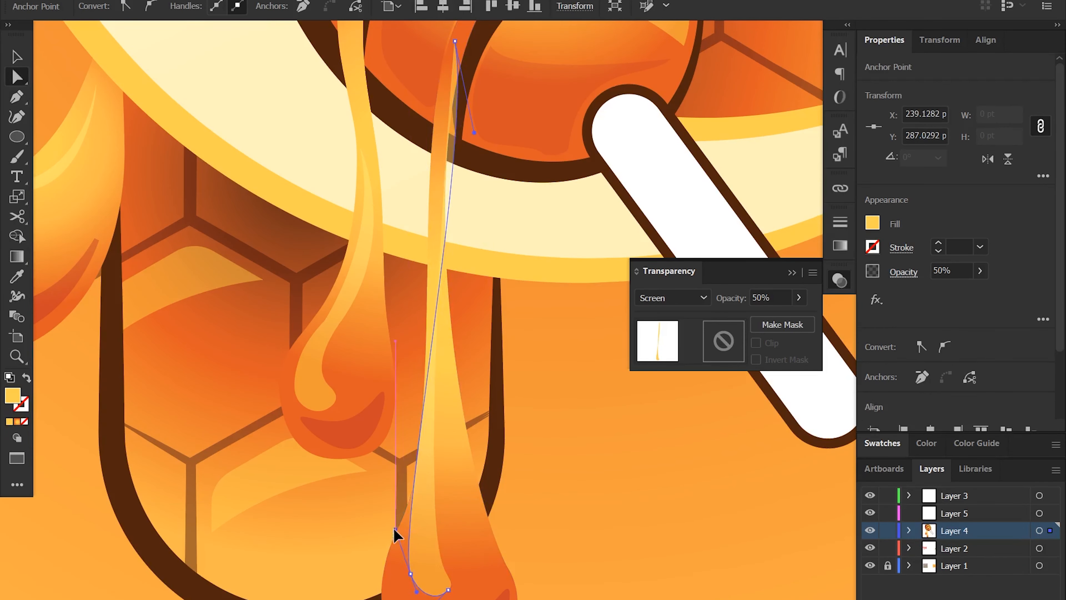
left_click_drag(474, 155, 419, 176)
left_click_drag(384, 508, 376, 462)
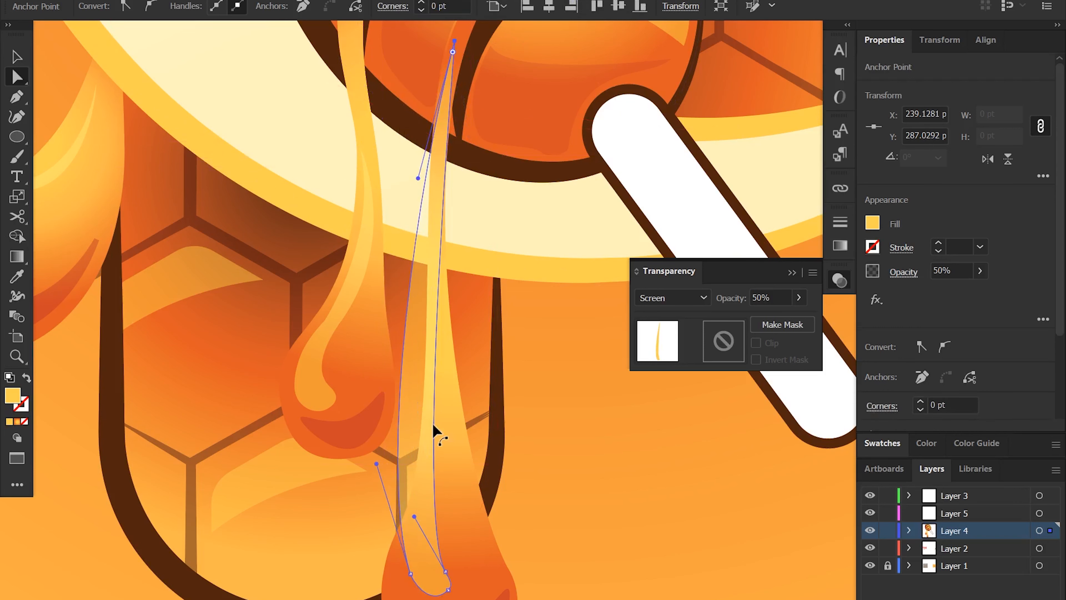
left_click(403, 363)
left_click_drag(403, 362, 430, 441)
left_click_drag(438, 235, 435, 236)
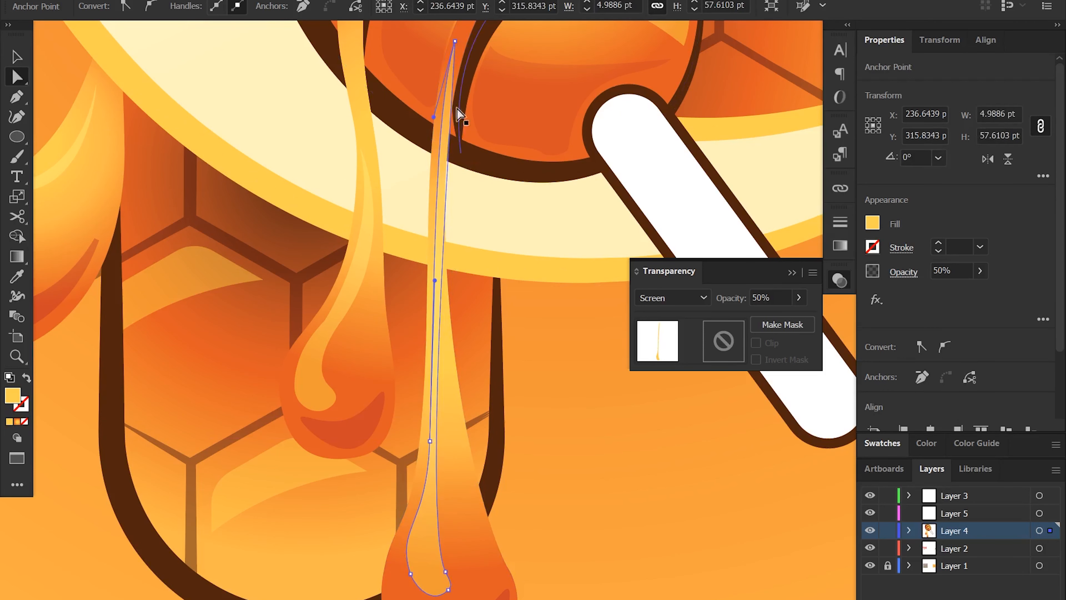
Step: Refine the long highlight's lower bulb and left edge by moving its anchors and handles inside the drop
left_click_drag(446, 571, 449, 548)
left_click_drag(404, 430, 424, 412)
left_click(430, 441)
left_click_drag(435, 247, 431, 251)
left_click_drag(445, 487, 378, 436)
left_click(455, 520)
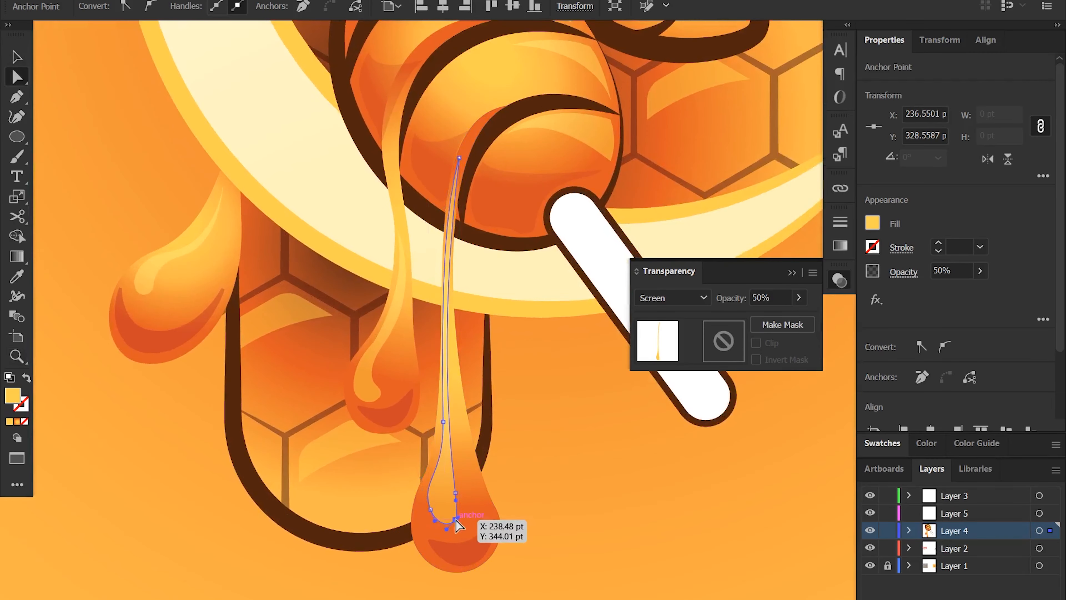
left_click_drag(455, 520, 456, 512)
Step: Add an anchor on the long highlight's right edge and round off its lower end
scroll(451, 502, "up", 5)
left_click(464, 476)
key("p")
left_click(448, 292)
key("a")
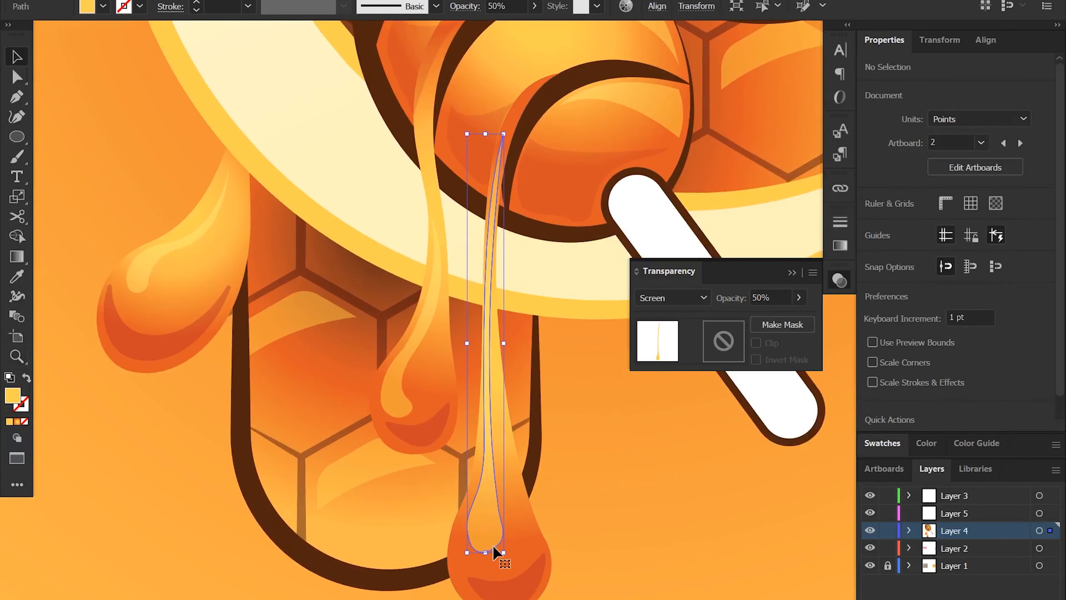
left_click_drag(490, 539, 487, 538)
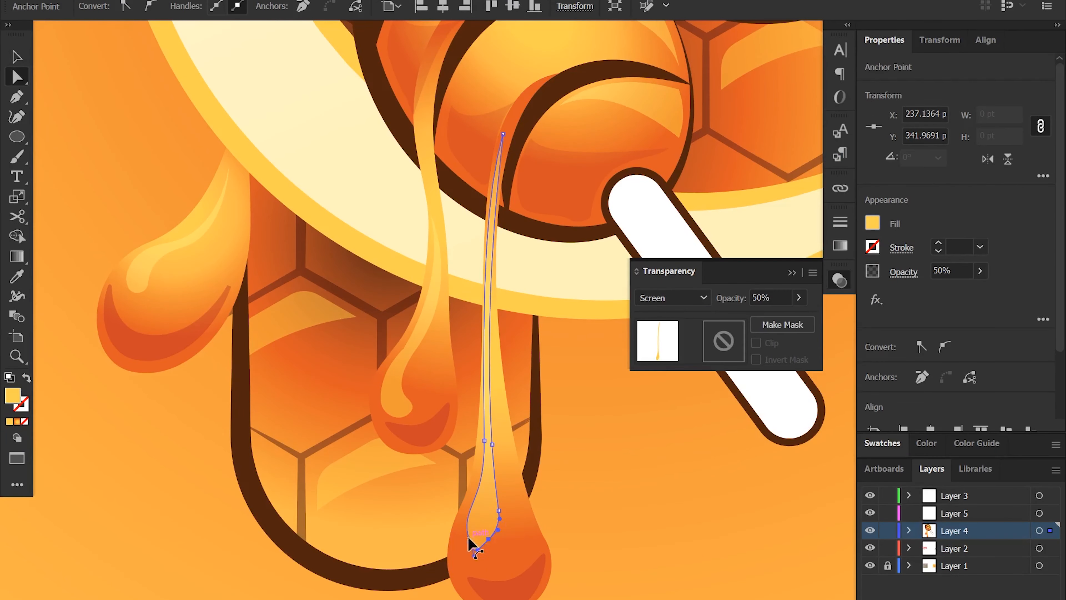
left_click(469, 553)
left_click(409, 491, "alt")
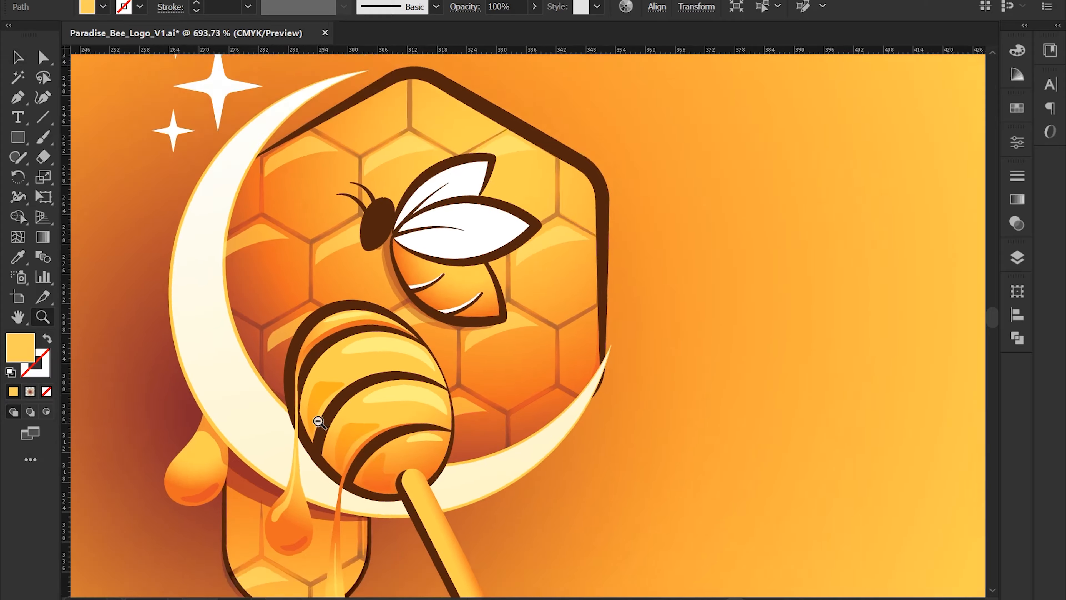
scroll(281, 412, "down", 2)
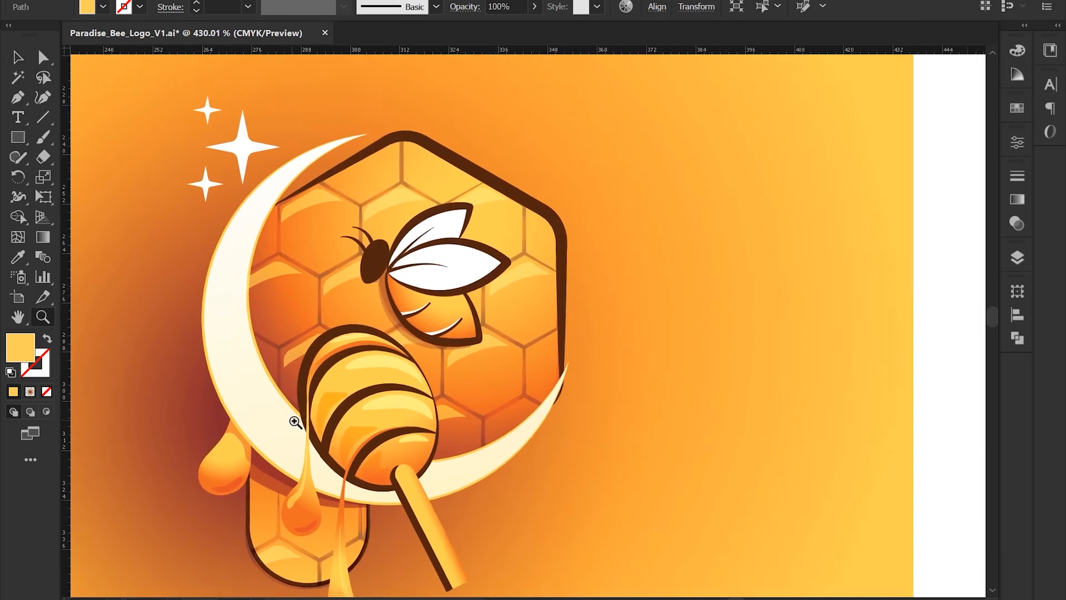
left_click(357, 263)
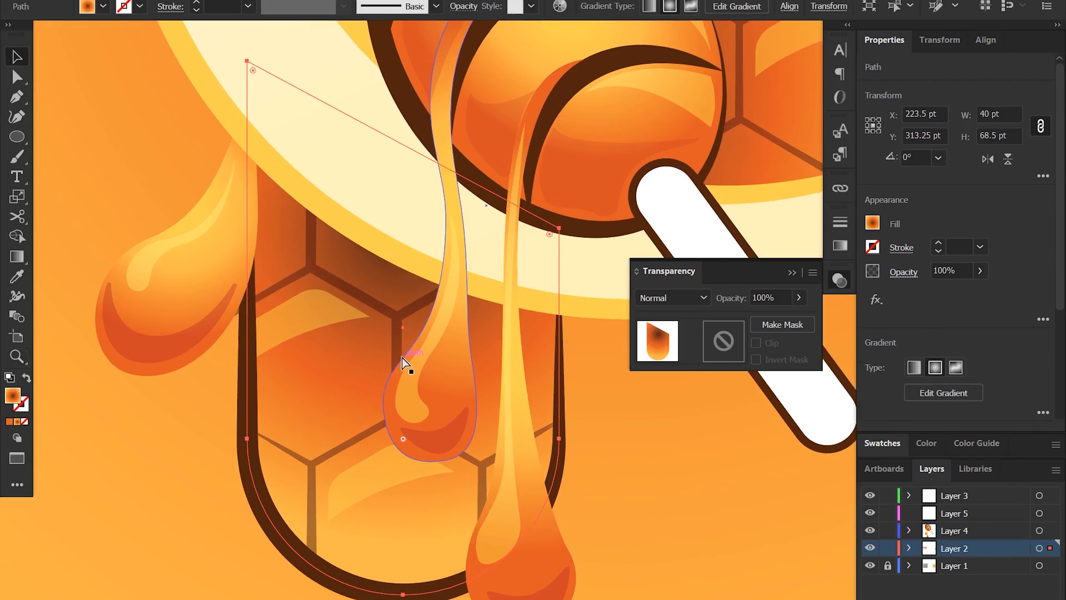
Step: Rotate a duplicate of the moon by about 10.5° and offset it below and to the left of the original
key("ctrl+shift+]")
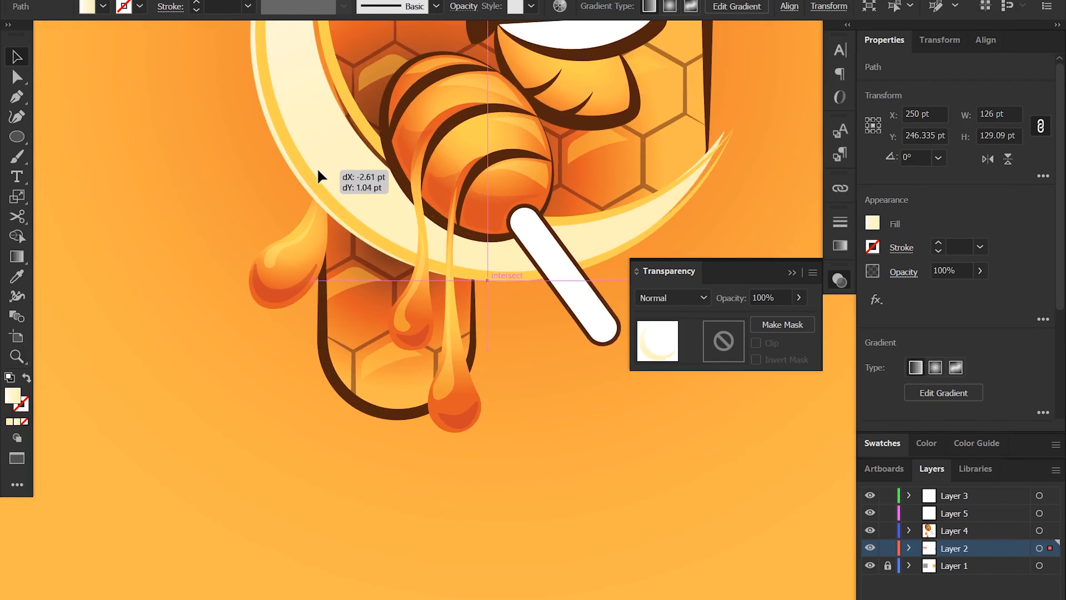
key("r")
left_click_drag(595, 283, 609, 262)
left_click_drag(464, 216, 481, 216)
key("v")
left_click_drag(275, 171, 263, 165)
Step: Merge the overlapping areas of the rotated moon copy with the Shape Builder
left_click(343, 152)
left_click_drag(304, 205, 309, 72)
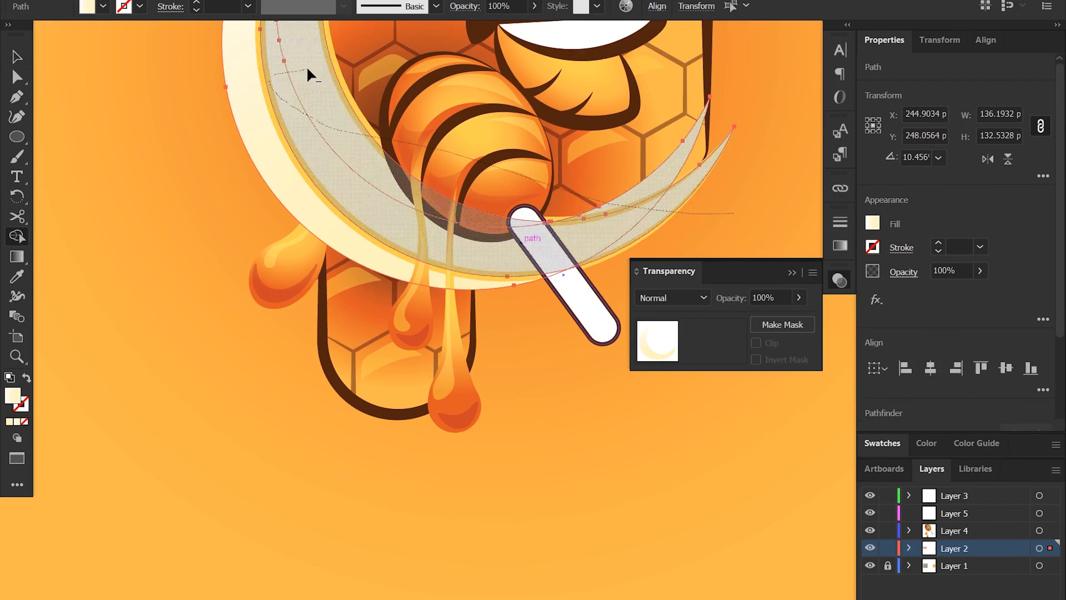
left_click(279, 247)
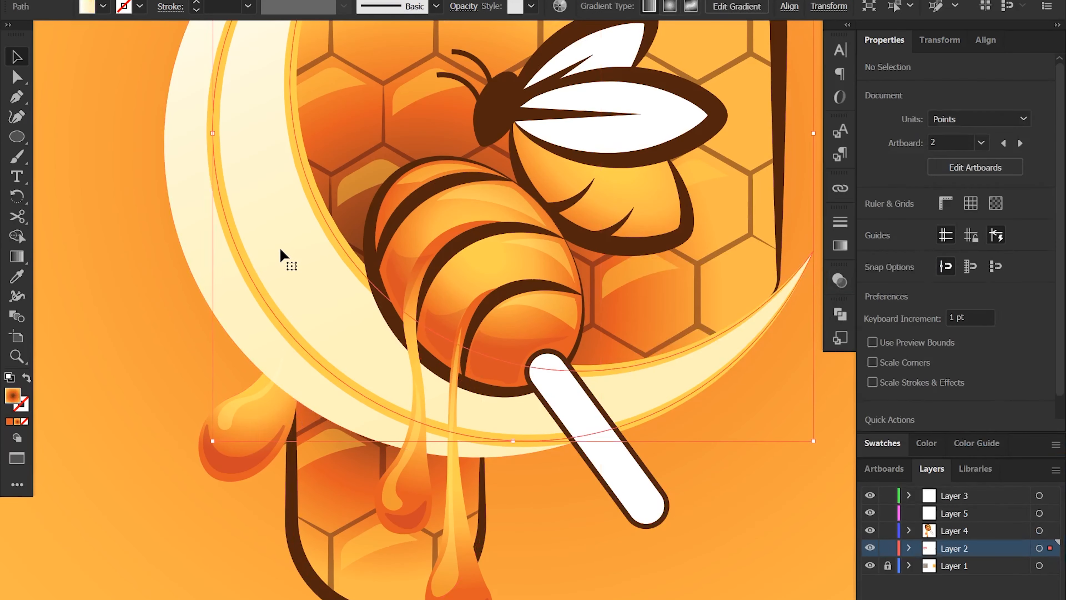
Step: Intersect the offset moon copy with the stem's shape, keeping only the band across the stem's upper part
left_click(319, 409)
left_click(323, 485, "shift")
left_click(840, 314)
left_click(739, 348, "alt")
left_click(788, 351)
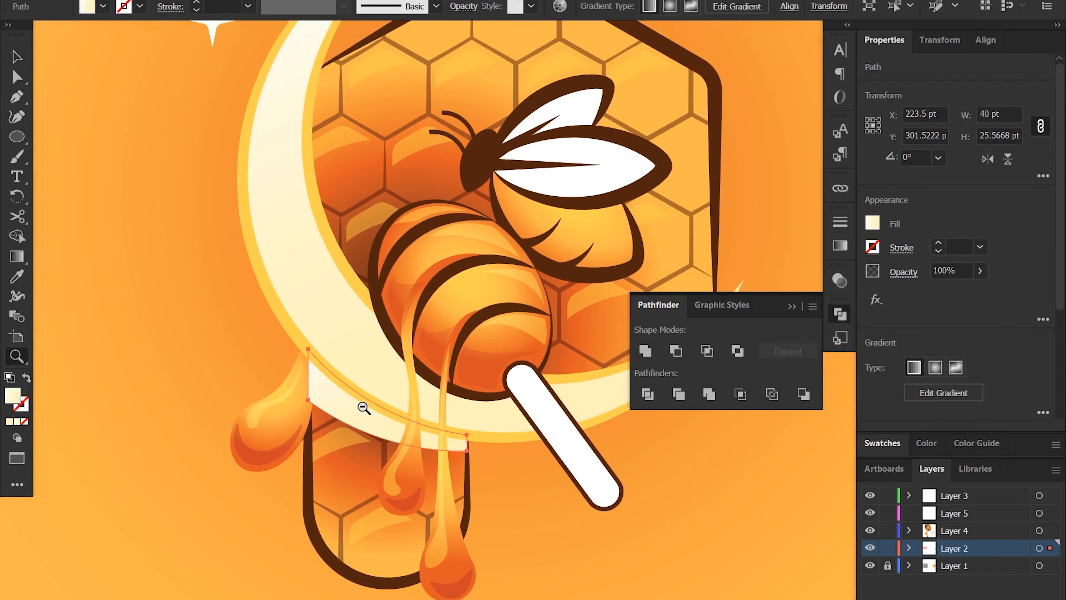
Step: Fill the band across the stem with red and set it to Multiply at 60% opacity as the moon's shadow
left_click(472, 373)
left_click(840, 245)
left_click(550, 493)
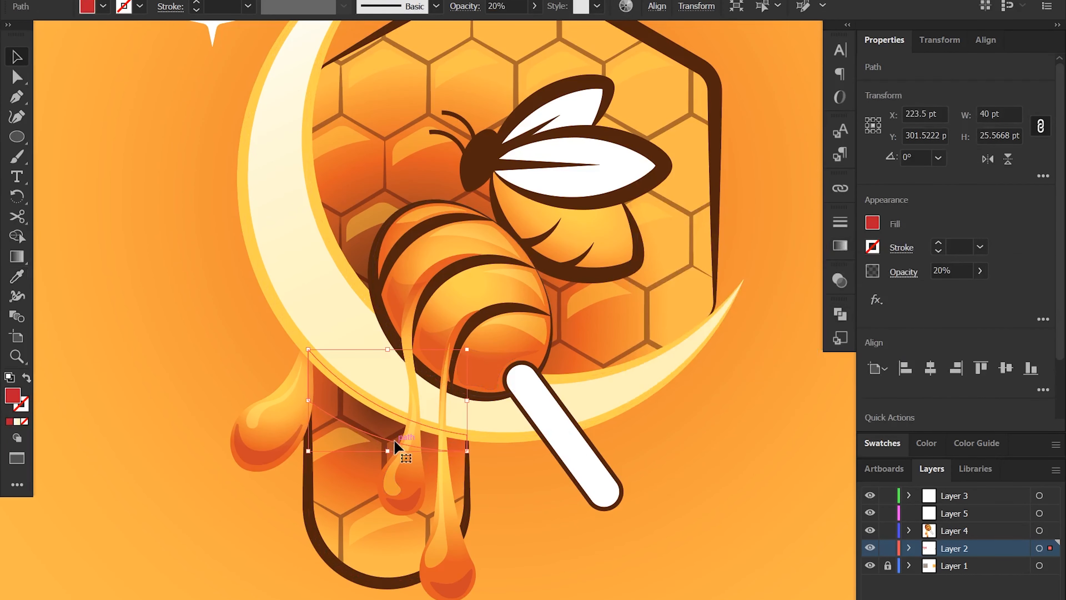
left_click(840, 280)
left_click(483, 472)
left_click_drag(386, 430, 386, 424)
key("z")
left_click_drag(478, 471, 559, 512)
left_click(477, 473, "ctrl")
key("v")
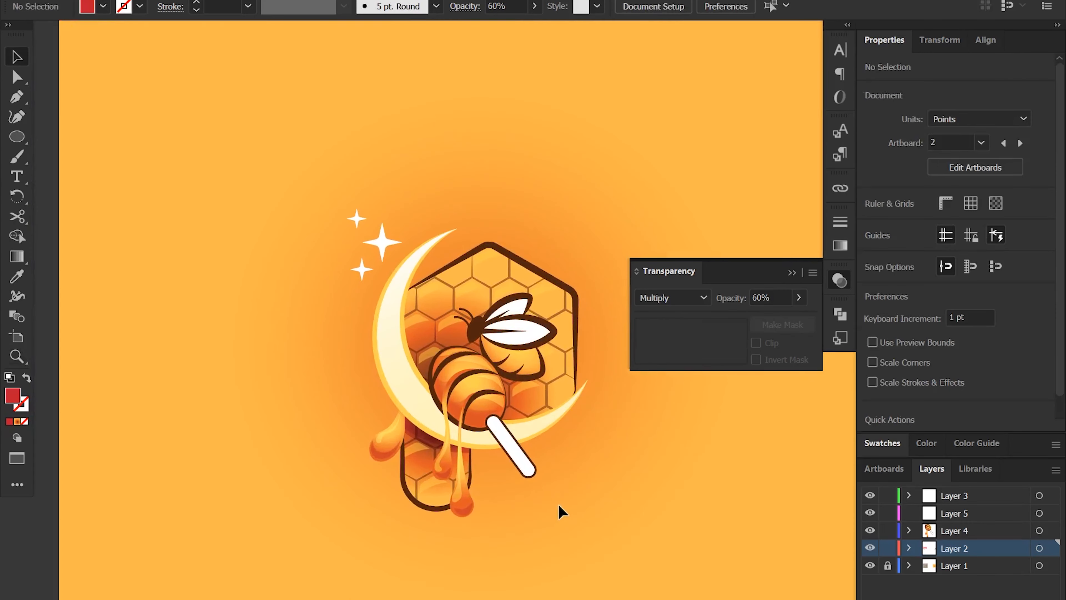
Step: Fill the dipper's white handle with the orange gradient sampled from the dipper's body
key("z")
left_click_drag(402, 437, 438, 445)
key("v")
left_click(842, 279)
left_click_drag(566, 485, 597, 487)
left_click(510, 437)
key("i")
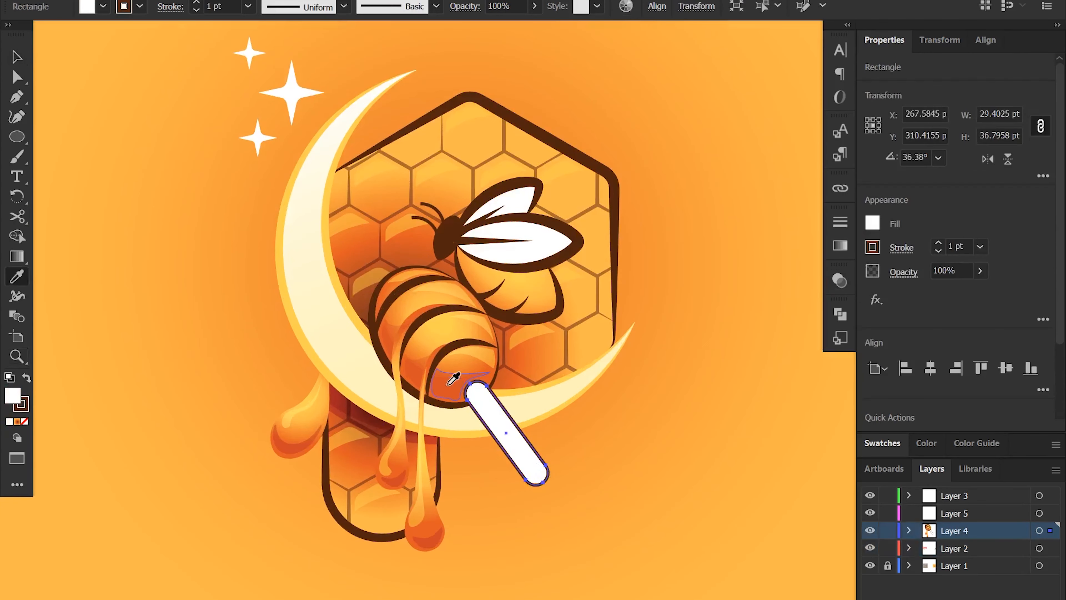
left_click(457, 375)
Step: Make the handle's gradient linear and run it across the handle's width
key("g")
left_click(840, 245)
left_click(713, 240)
left_click_drag(474, 422, 488, 407)
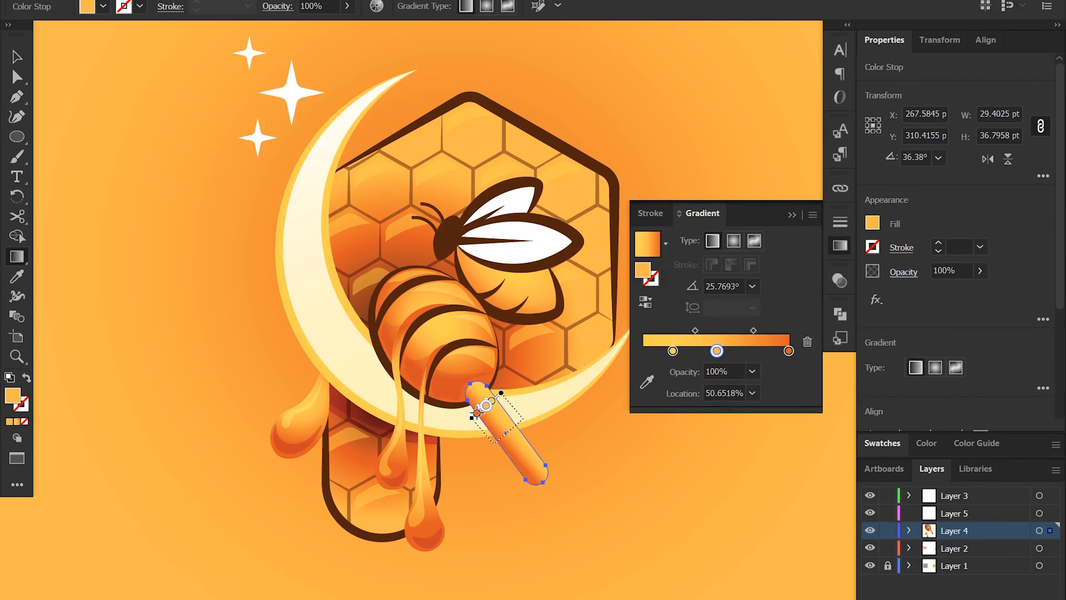
key("v")
key("ctrl+plus")
left_click(600, 492)
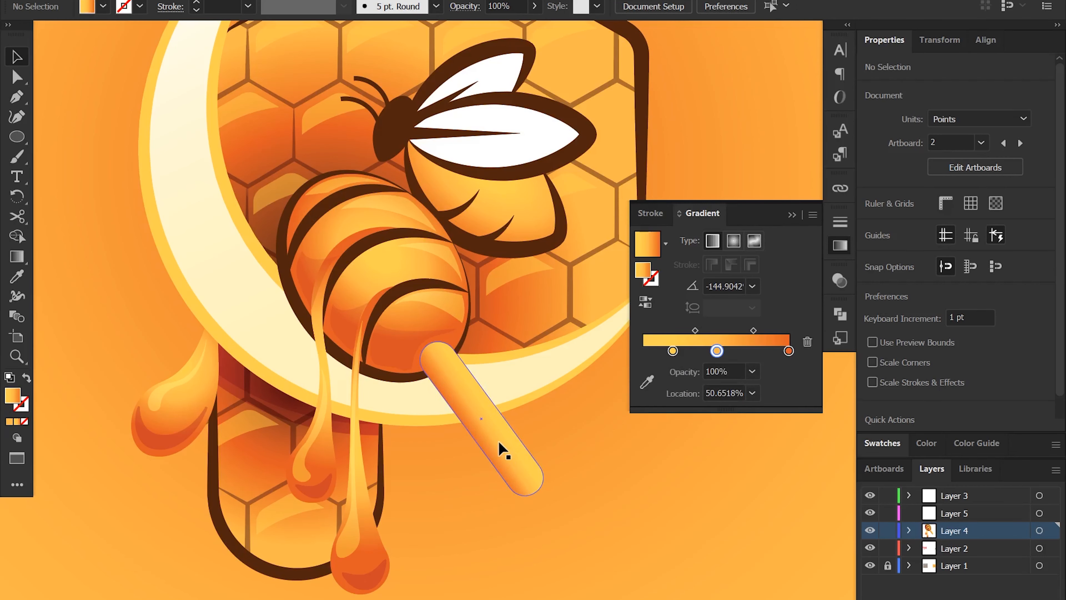
Step: Cut the handle's 4 pt brown outline down to its lower-left side by deleting the two anchors on its right edge
left_click(500, 447)
key("a")
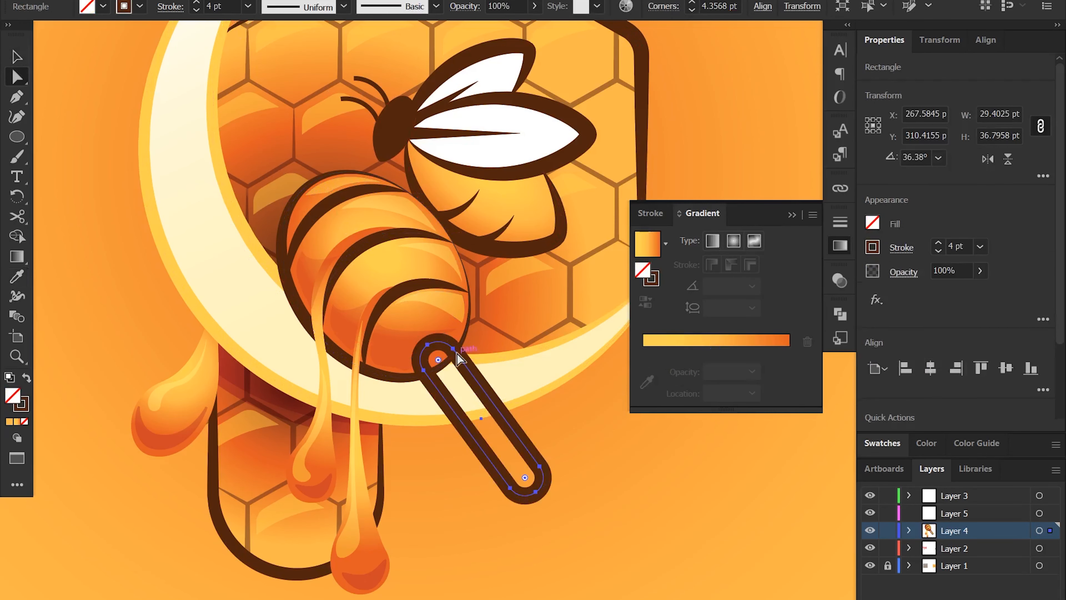
left_click(453, 348)
key("Delete")
left_click(539, 465)
key("Delete")
key("v")
Step: Apply a tapered width profile to the handle's outline and paste the gradient-filled handle in front of it
left_click(343, 6)
left_click(303, 67)
key("ctrl+f")
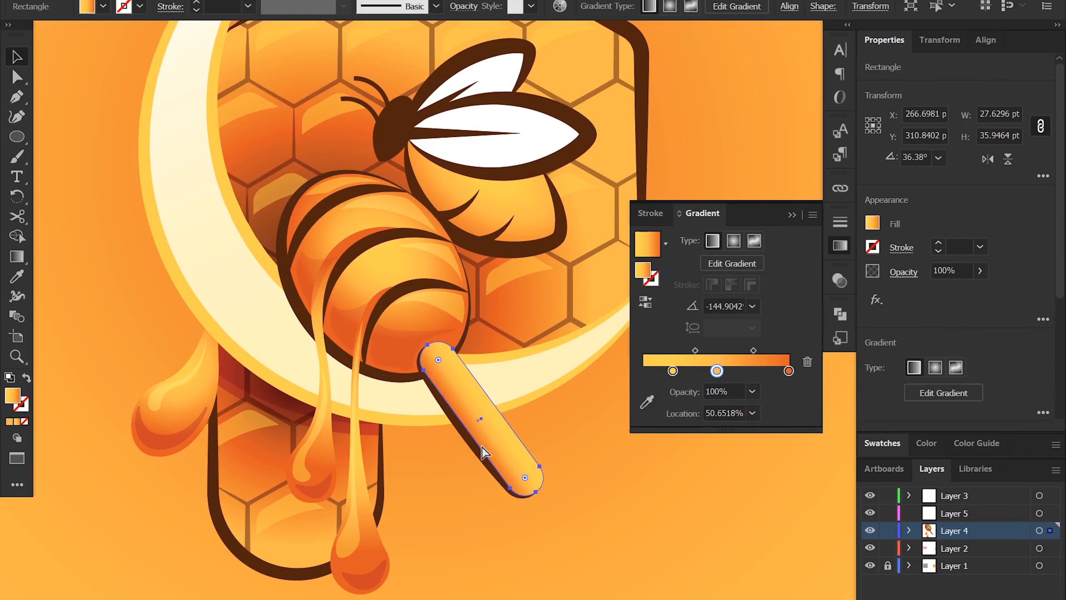
left_click(542, 490)
key("z")
left_click_drag(500, 447, 437, 390)
key("v")
left_click(844, 248)
Step: Copy the bee's body out of its group, rotate the copy about 2.4° and shift it toward the lower left
key("z")
key("v")
left_click_drag(504, 323, 654, 362)
key("z")
key("v")
double_click(558, 374)
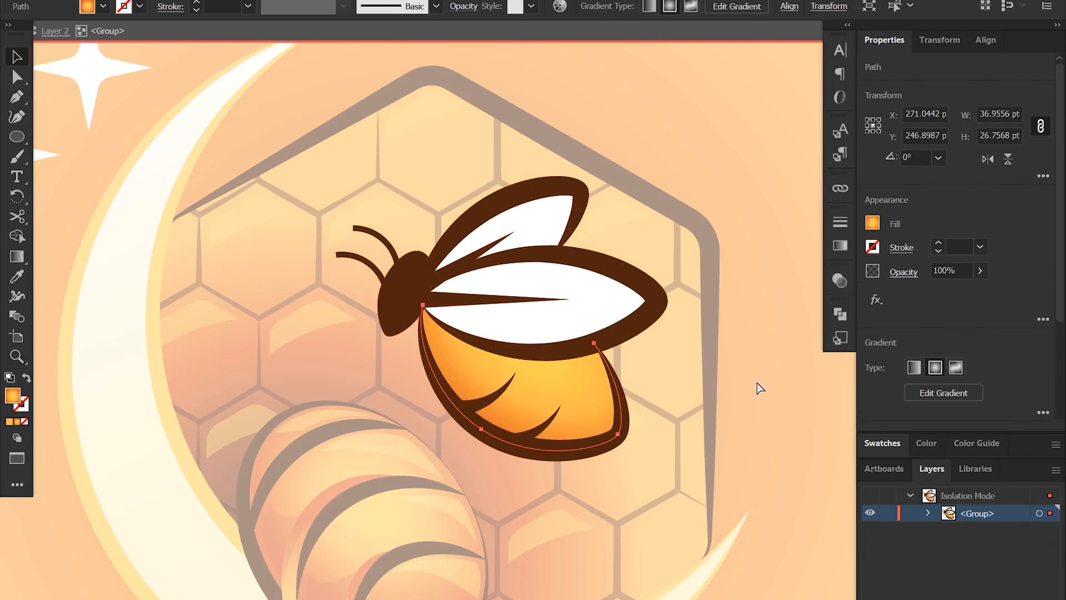
double_click(645, 382)
key("ctrl+f")
key("r")
mouse_move(550, 376)
left_mouse_down()
mouse_move(509, 393)
mouse_move(566, 368)
left_mouse_up()
key("v")
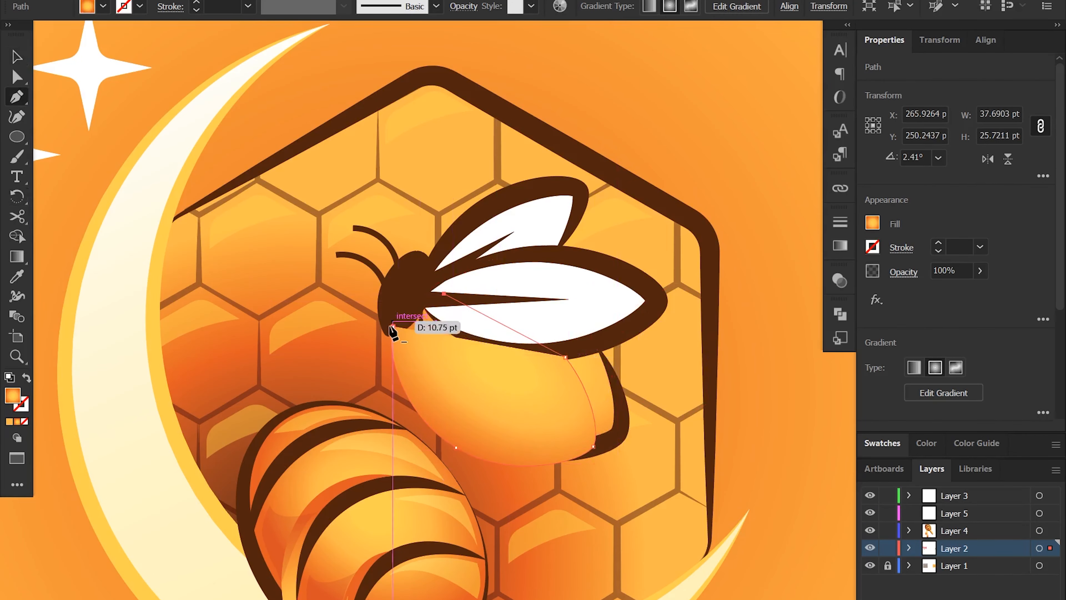
Step: Extend the body copy to the bee's head with an added anchor and apply the stem shadow's red style
left_click(393, 326)
key("v")
scroll(495, 386, "down", 2)
key("i")
left_click(231, 571)
key("v")
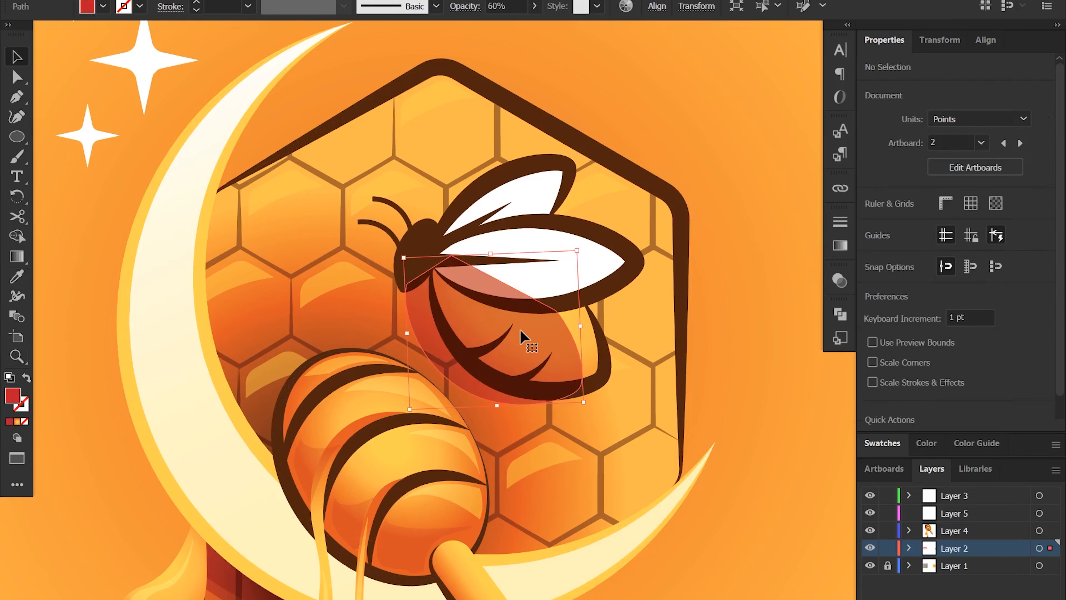
Step: Send the red shadow behind the bee and adjust its position along the body's lower-left edge
key("ctrl+[")
left_click(760, 319)
left_click_drag(432, 351, 446, 348)
scroll(522, 351, "down", 3)
left_click(666, 336)
key("z")
left_click_drag(548, 336, 569, 385)
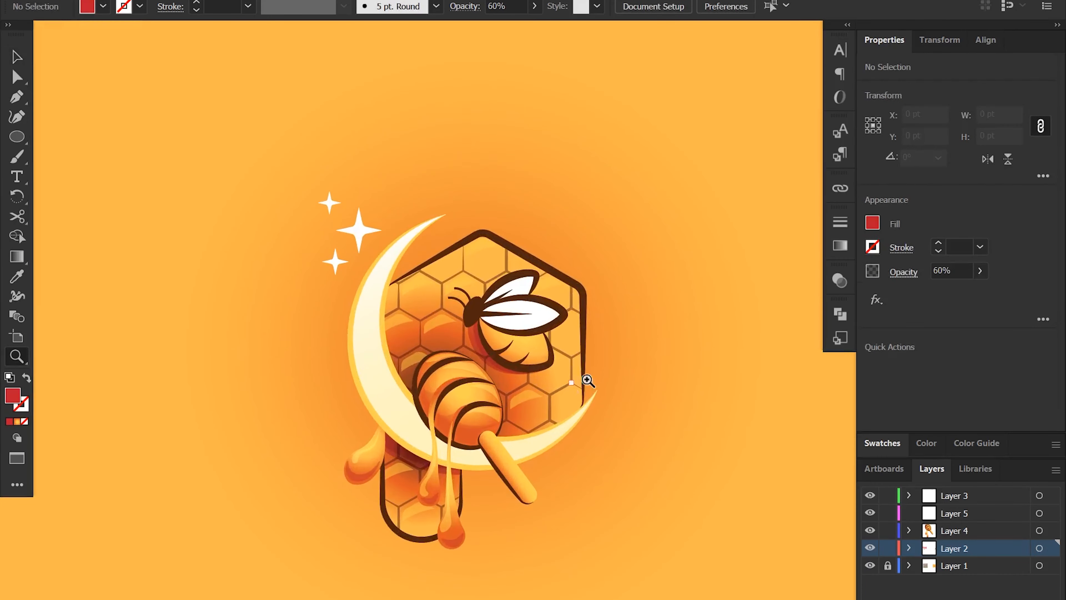
Step: Reshape the dipper's shadow shape along its upper-left side and apply the red shadow style sampled from the bee's shadow
key("v")
key("z")
left_click_drag(483, 393, 506, 393)
key("a")
left_click_drag(431, 386, 417, 353)
key("i")
left_click(483, 331)
key("v")
Step: Set the dipper shadow's opacity to 80% and send it behind the dipper
left_click(842, 282)
left_click(767, 296)
type("80")
left_click(188, 391)
left_click(383, 395)
key("ctrl+[")
key("z")
left_click_drag(458, 418, 361, 385)
key("v")
left_click(707, 454)
Step: Set the moon's yellow outline to a 2 pt stroke weight
key("z")
left_click_drag(707, 455, 555, 345)
left_click_drag(410, 386, 483, 385)
key("v")
left_click(401, 294)
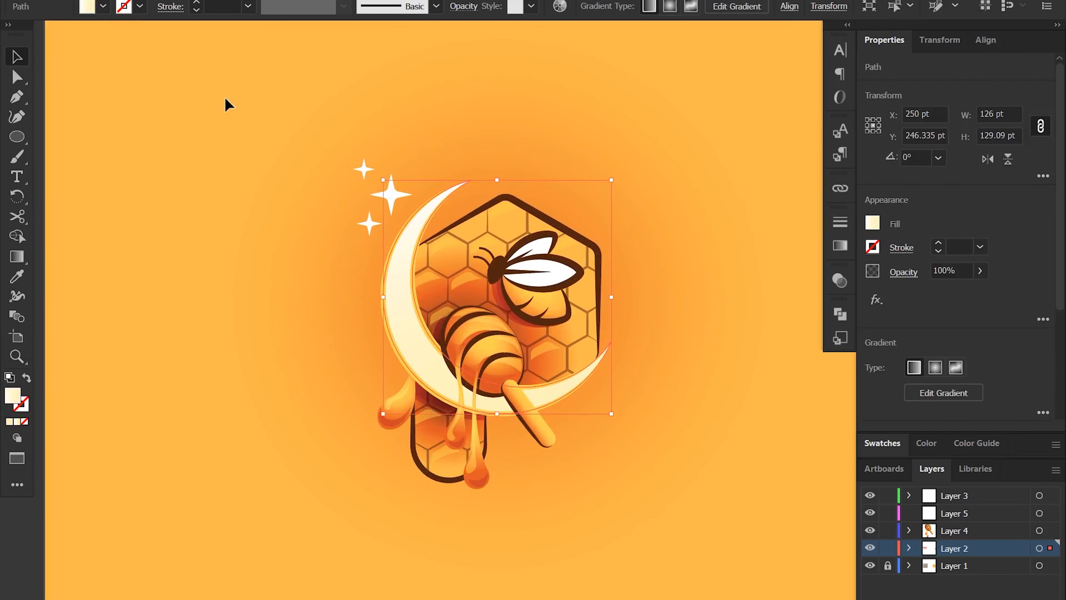
left_click(427, 329)
left_click(248, 6)
left_click(277, 95)
left_click(657, 414)
key("ctrl+=")
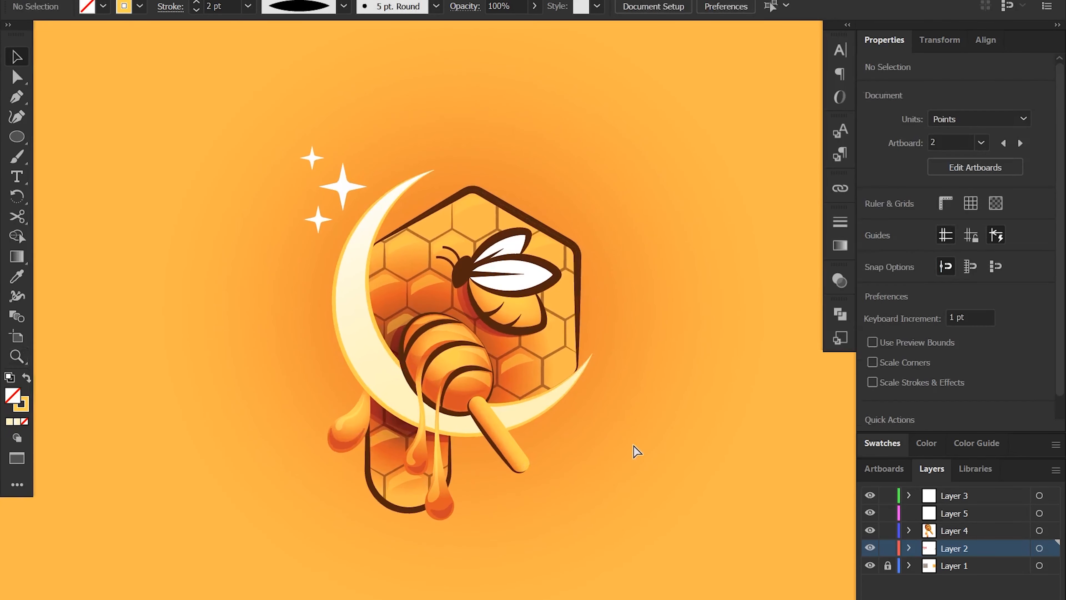
Step: Add the text "PARADISE BEE" below the emblem
key("t")
left_click(398, 497)
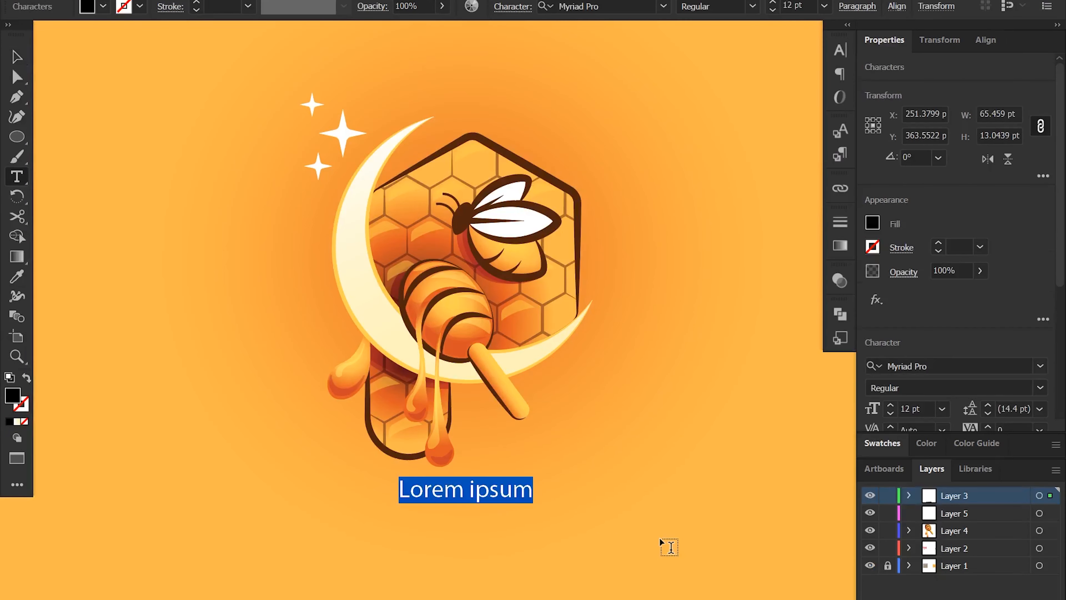
type("PARADISE BEE")
key("Escape")
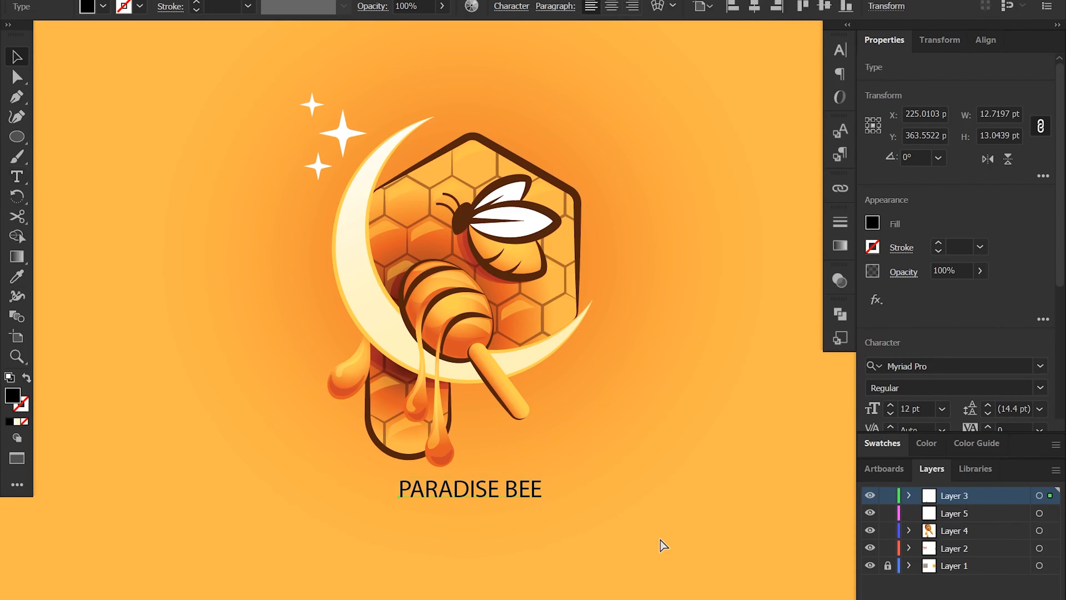
Step: Set the title in Times New Roman Bold with 240 tracking, centre it under the emblem and fill it dark brown
left_click(954, 365)
type("time")
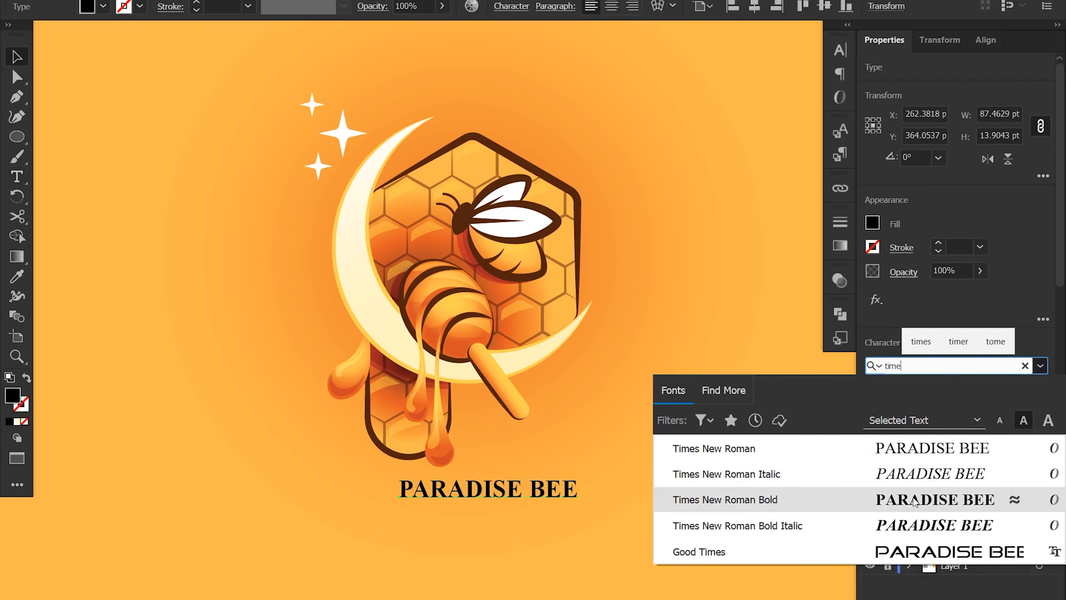
left_click(917, 500)
left_click_drag(520, 498, 451, 518)
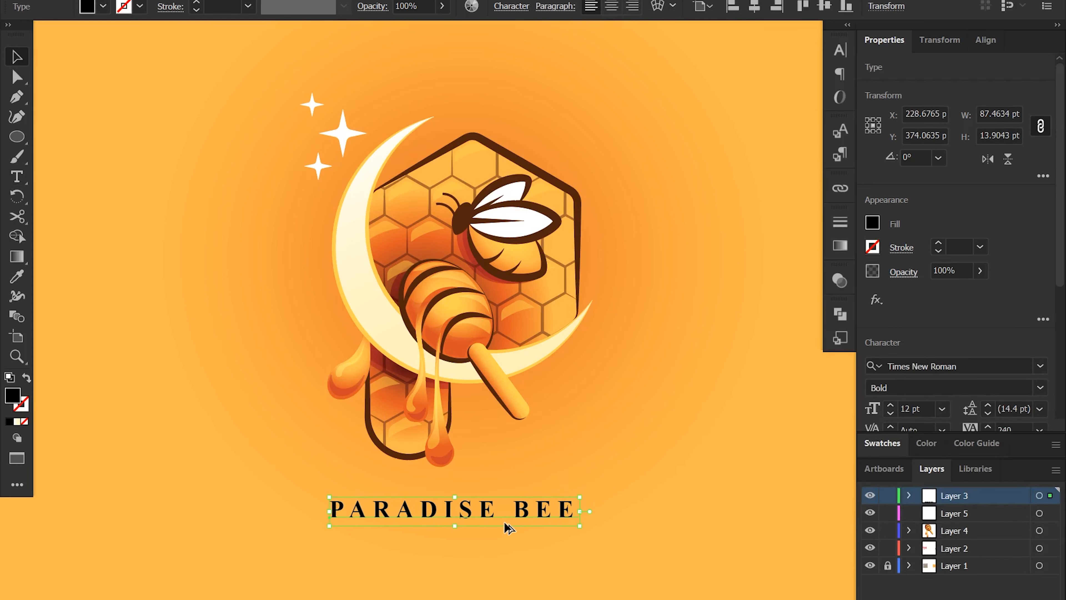
left_click(87, 7)
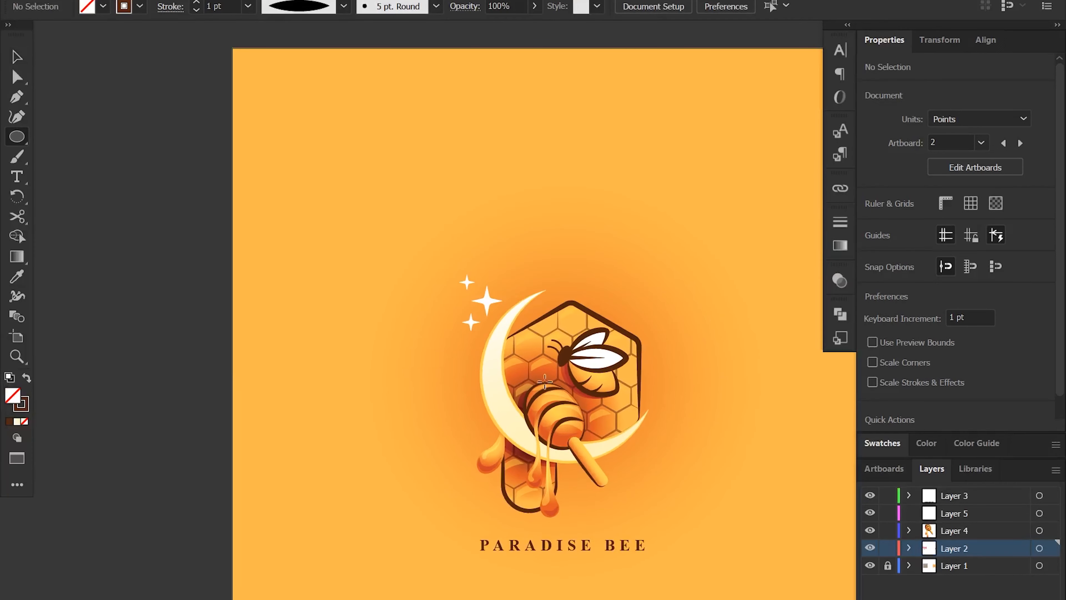
Step: Draw a circle about 145 pt wide behind the moon's lower left with a radial gradient fading from dark brown to transparent
left_click_drag(544, 381, 388, 512)
key("period")
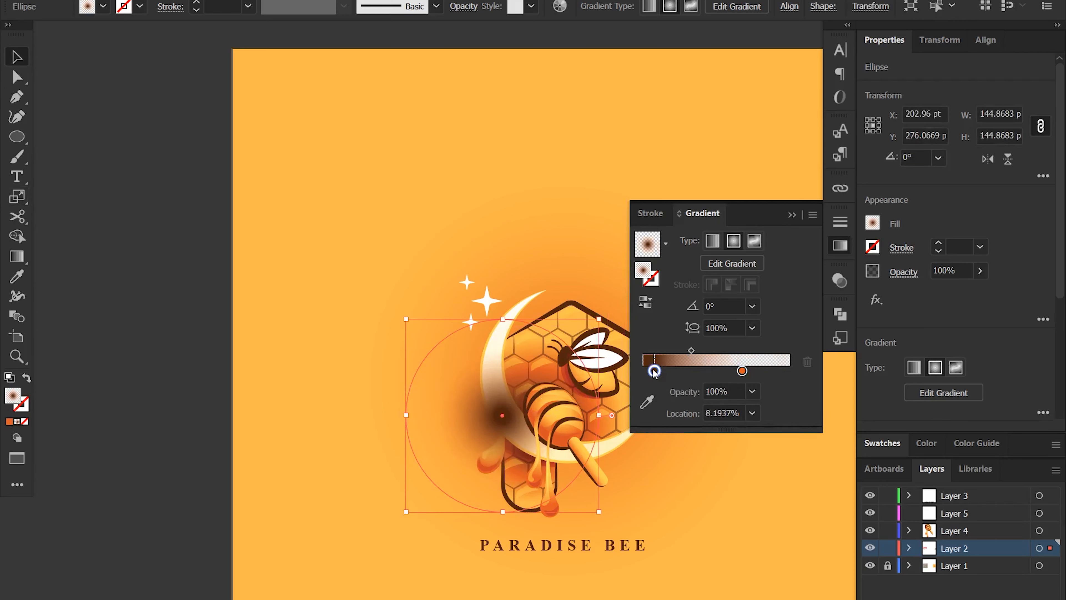
left_click(451, 440)
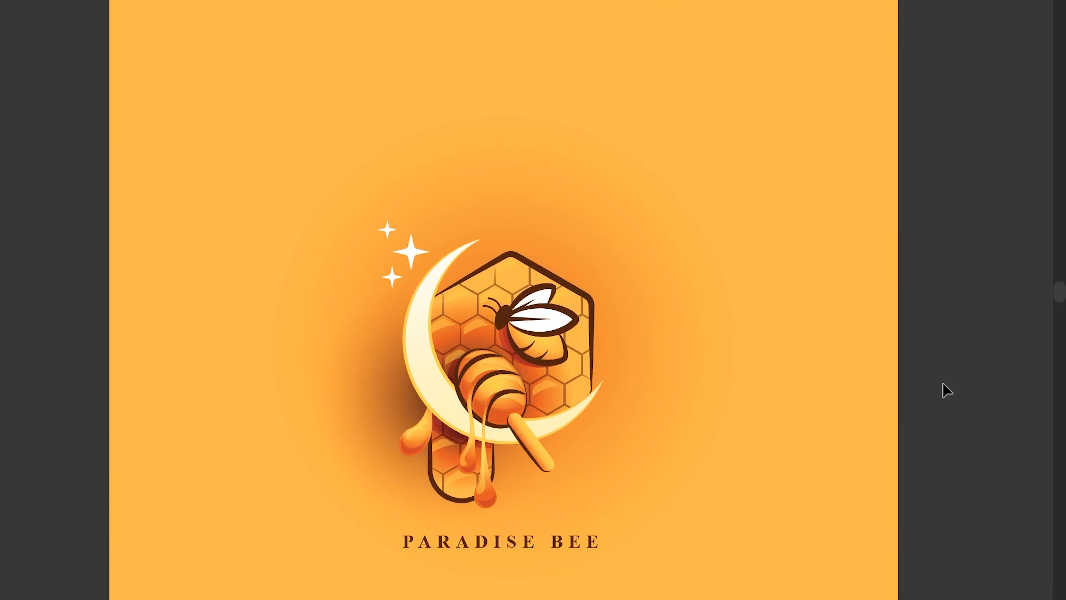
key("super+0")
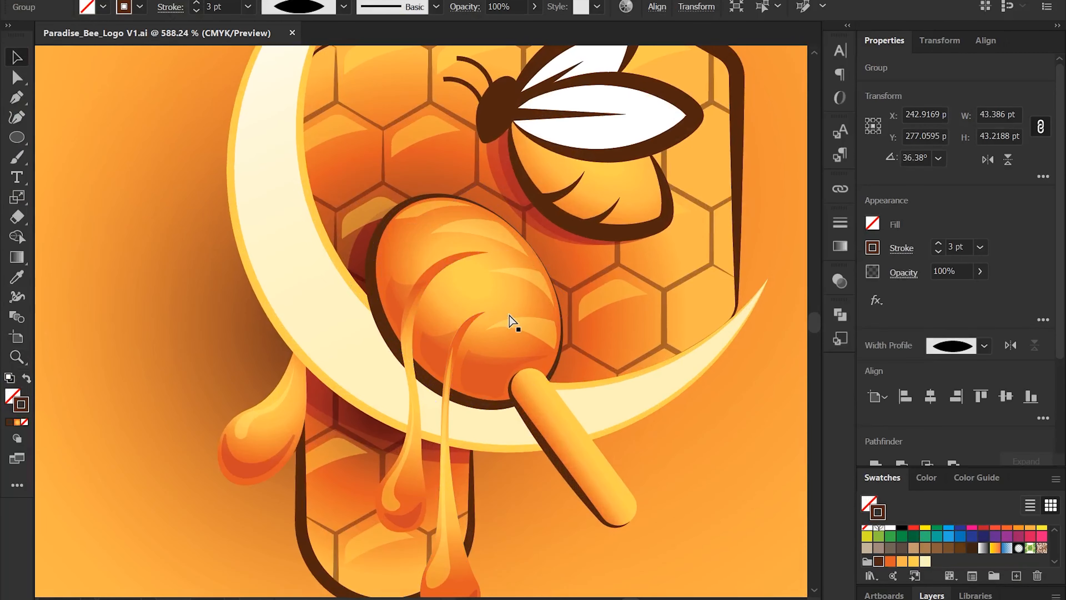
Step: Resize a copy of the dipper's body to about 34 by 38 pt inside the dipper as a glow shape
left_click_drag(512, 317, 586, 207)
left_click_drag(420, 237, 407, 221)
left_click_drag(421, 243, 429, 238)
left_click(839, 246)
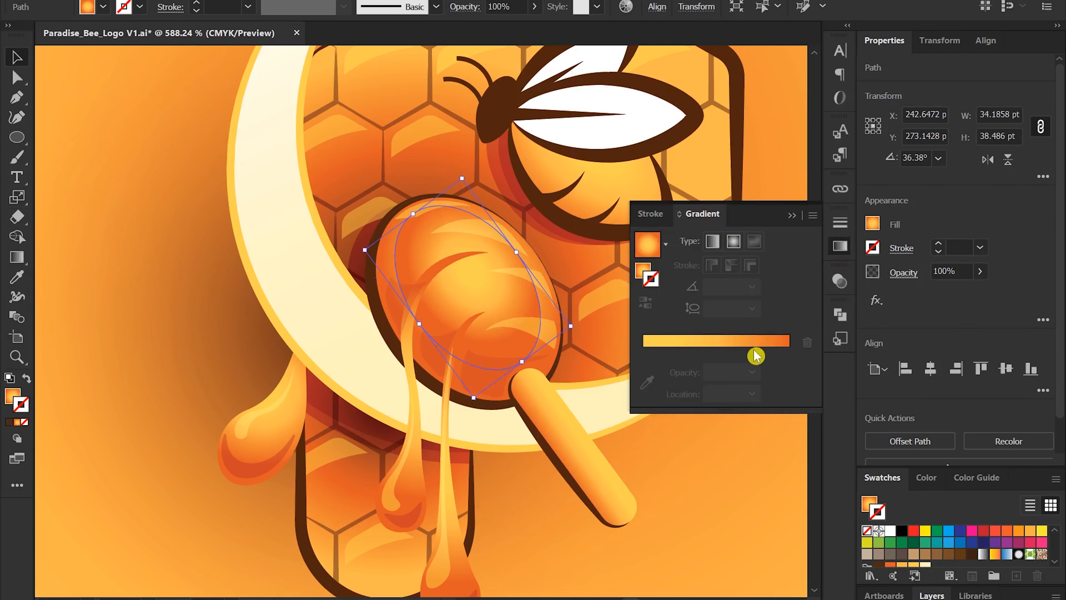
Step: Give the glow shape a radial gradient with a cream centre stop, removing the original middle and orange stops
left_click(734, 245)
key("ctrl+z")
key("x")
left_click(713, 242)
left_click(734, 242)
left_click_drag(716, 372, 717, 399)
left_click_drag(672, 371, 750, 371)
left_click_drag(788, 371, 672, 399)
double_click(664, 371)
left_click(613, 520)
left_click(702, 371)
left_click_drag(702, 371, 643, 371)
Step: Colour the gradient's outer stop black and move the yellow middle stop inward
double_click(778, 371)
left_click(575, 464)
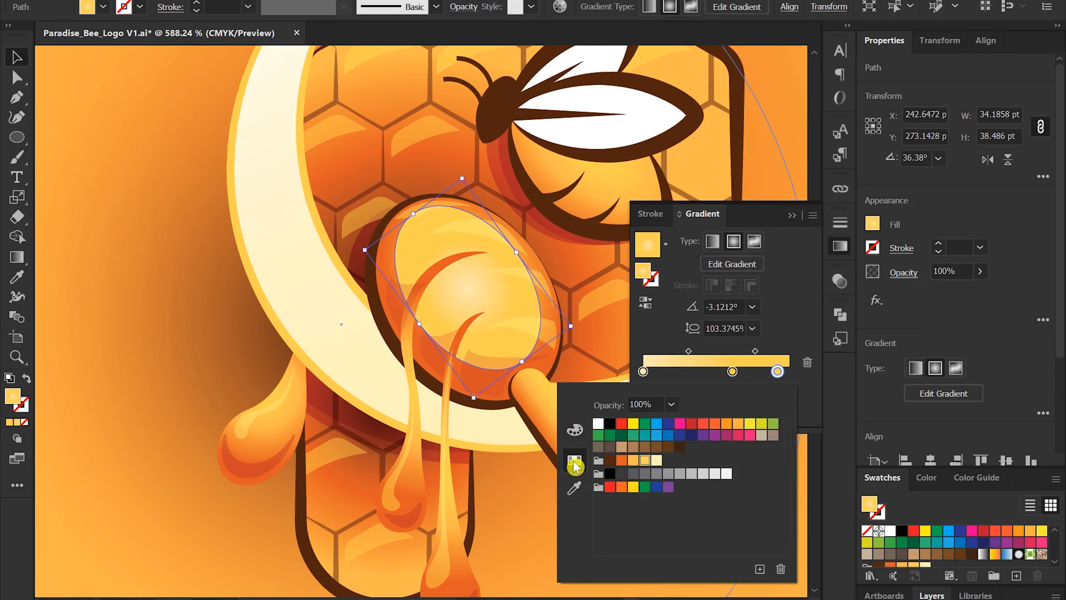
left_click(609, 423)
left_click(599, 461)
left_click(575, 427)
left_click(725, 474)
left_click(734, 495)
left_click_drag(732, 371, 712, 371)
left_click(777, 371)
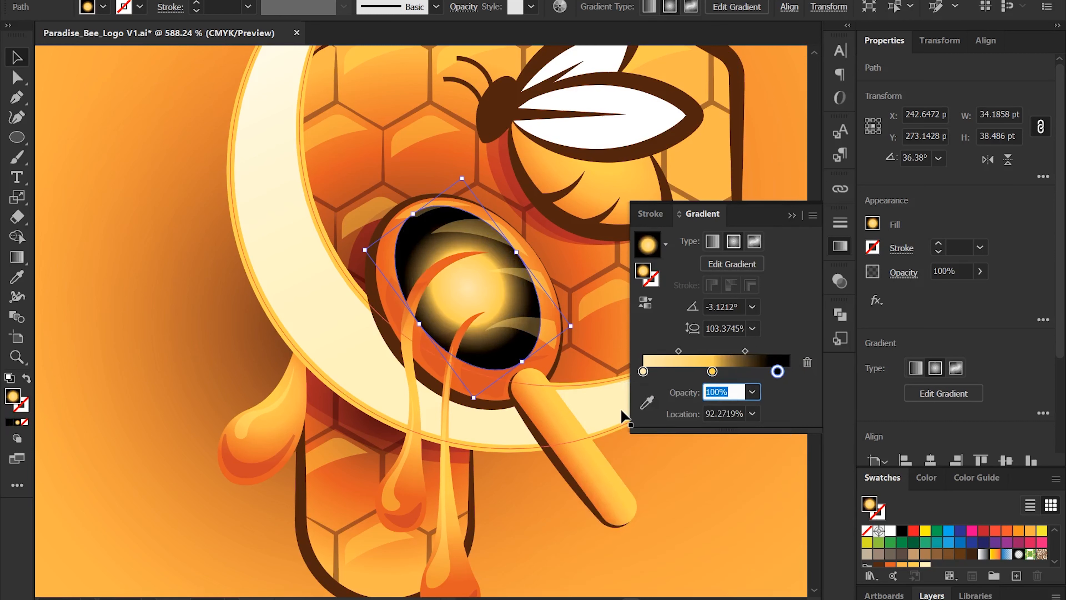
Step: Set the black stop's opacity to 0% and change the glow shape's blend mode to a lightening one
key("Return")
left_click(840, 281)
left_click(690, 302)
left_click(676, 44)
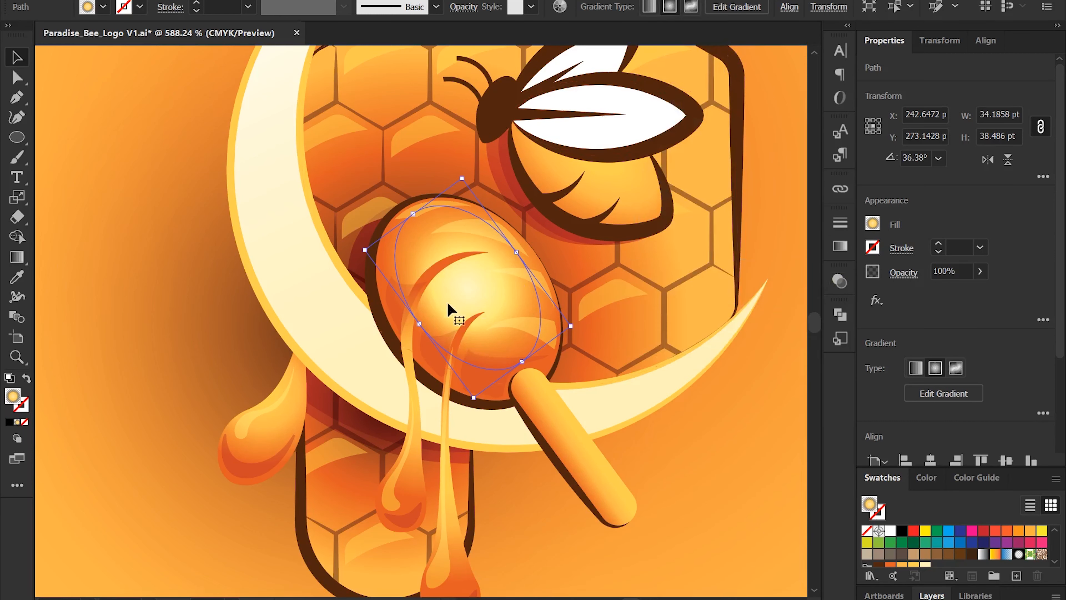
Step: Stretch the glow shape toward the dipper's upper end and align its radial gradient with the dipper's tilt
left_click_drag(414, 218, 407, 208)
key("g")
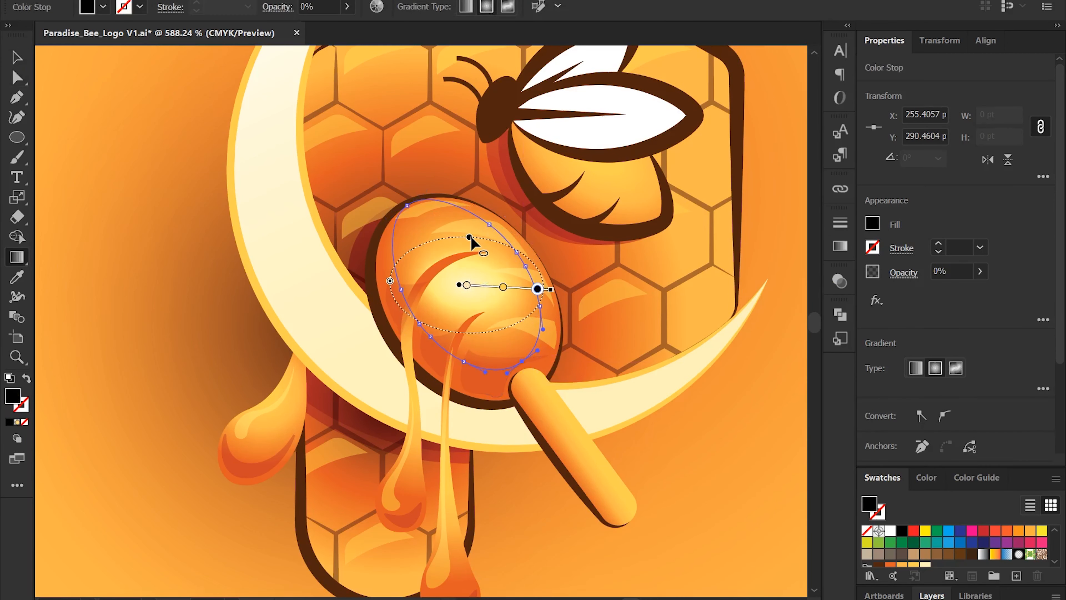
left_click_drag(560, 295, 519, 362)
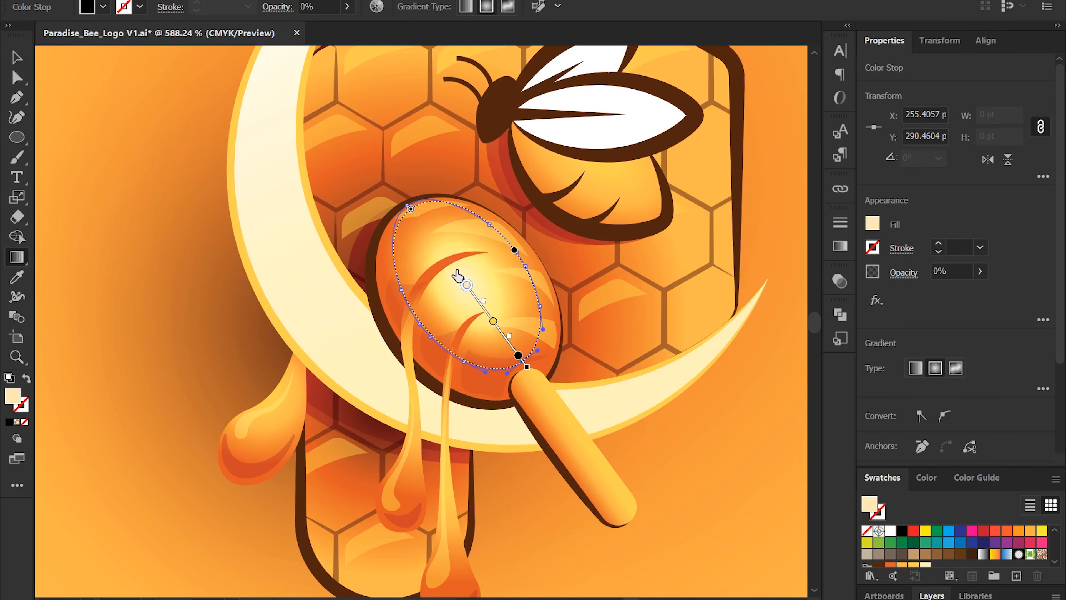
left_click_drag(458, 274, 449, 260)
scroll(486, 309, "down", 2)
key("v")
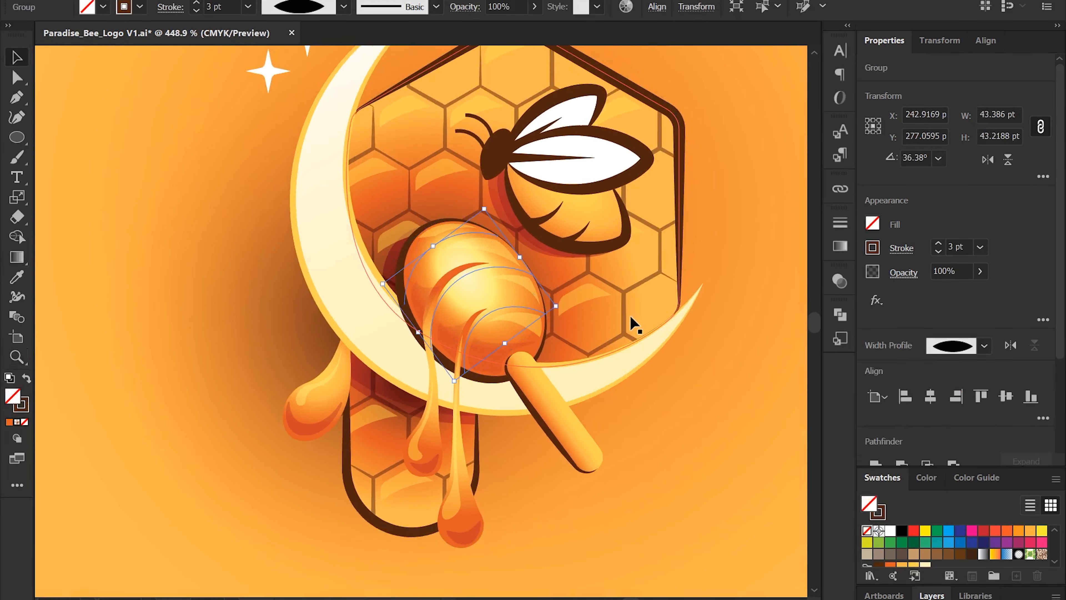
Step: Angle the round glow's radial gradient along the left honey drop's tilt and enlarge the glow to about 16.9 pt wide
scroll(348, 362, "up", 2)
left_click(371, 370)
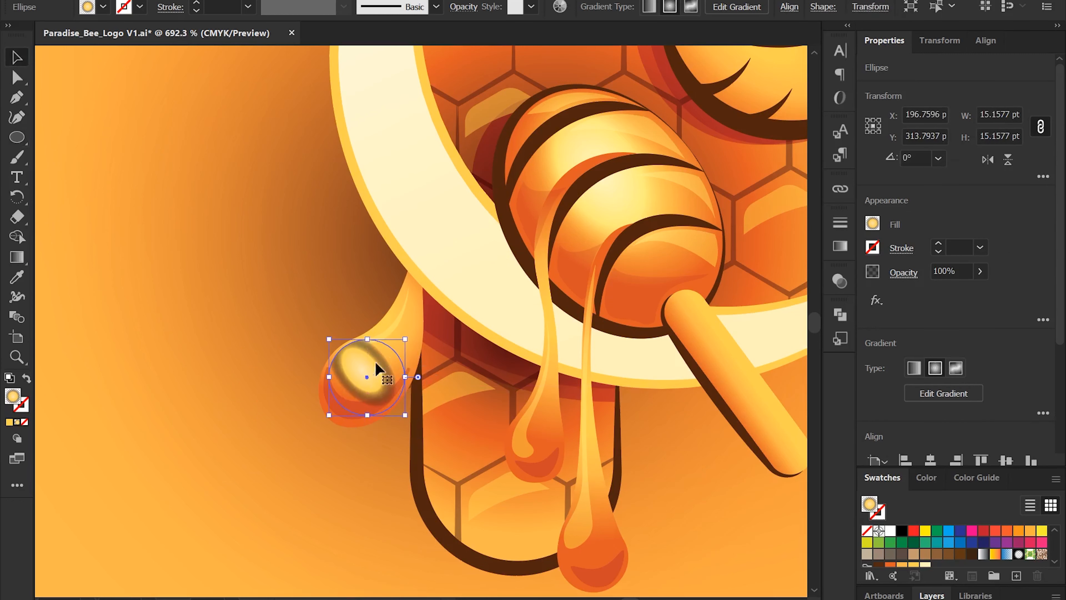
key("g")
left_click(349, 356)
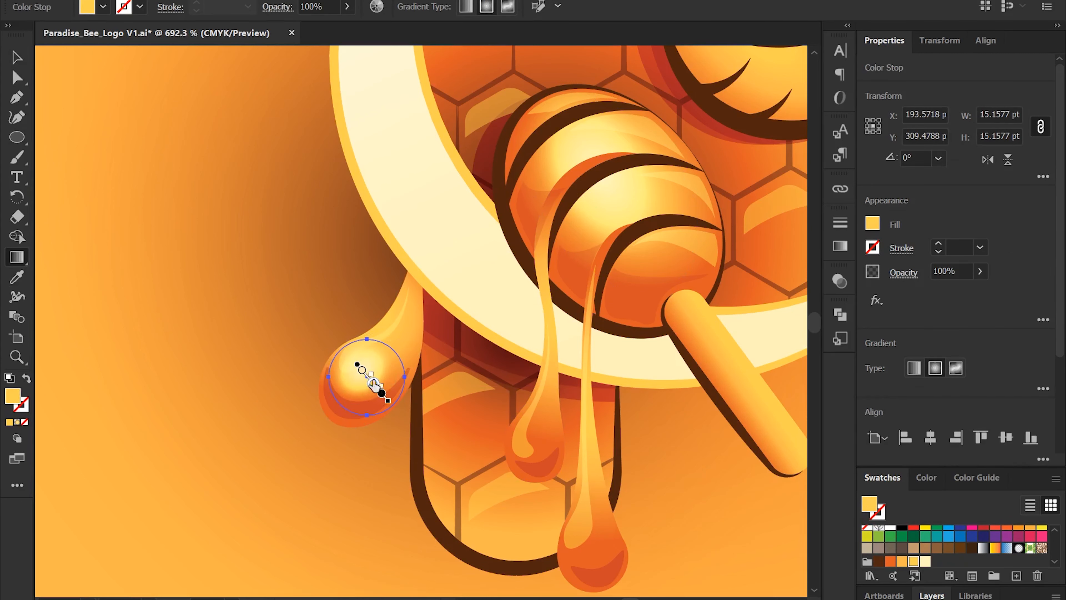
left_click(17, 58)
left_click_drag(375, 377, 387, 358)
key("ctrl+z")
key("s")
key("v")
Step: Move the glow gradient's yellow stop inward and set the outer midpoint to about 71.6%
left_click(840, 246)
left_click(707, 371)
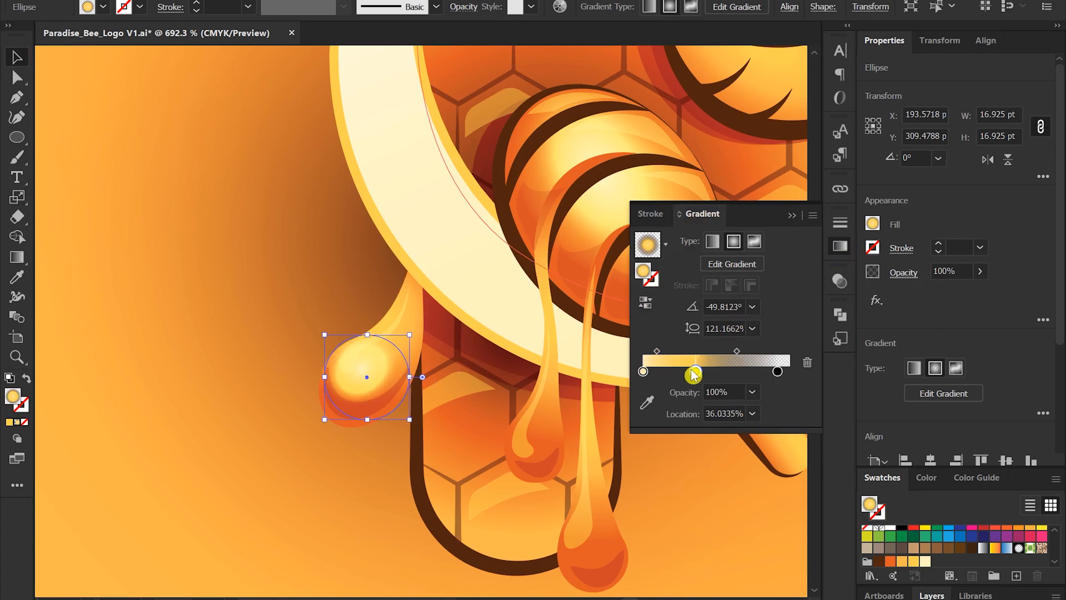
left_click_drag(706, 371, 677, 371)
left_click_drag(727, 351, 750, 351)
Step: Copy the glow onto the middle and lowest honey drops, scaling it to fit, about 13.8 pt wide on the lowest drop
left_click_drag(369, 389, 540, 455)
key("s")
left_click_drag(600, 361, 591, 374)
key("v")
left_click_drag(540, 430, 593, 532)
left_click_drag(592, 396, 561, 397)
left_click_drag(560, 397, 445, 439)
left_click_drag(471, 535, 385, 580)
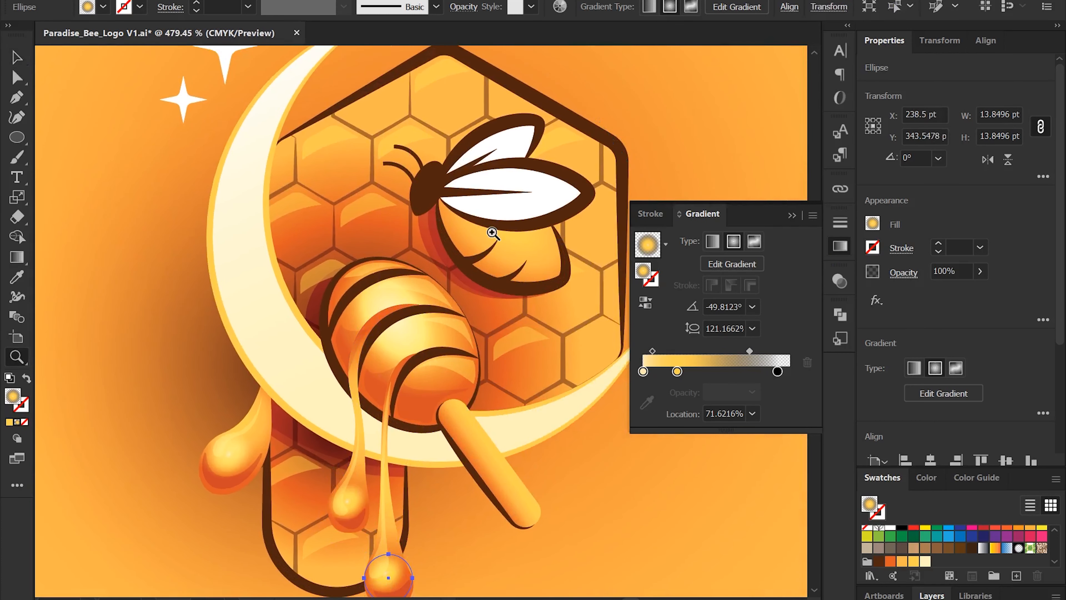
Step: Inside the bee group, add a rotated, yellow-stroked 3 pt copy along the first abdomen stripe as a highlight
left_click_drag(492, 233, 529, 233)
double_click(497, 270)
key("r")
left_click(103, 7)
left_click_drag(388, 268, 412, 277)
key("a")
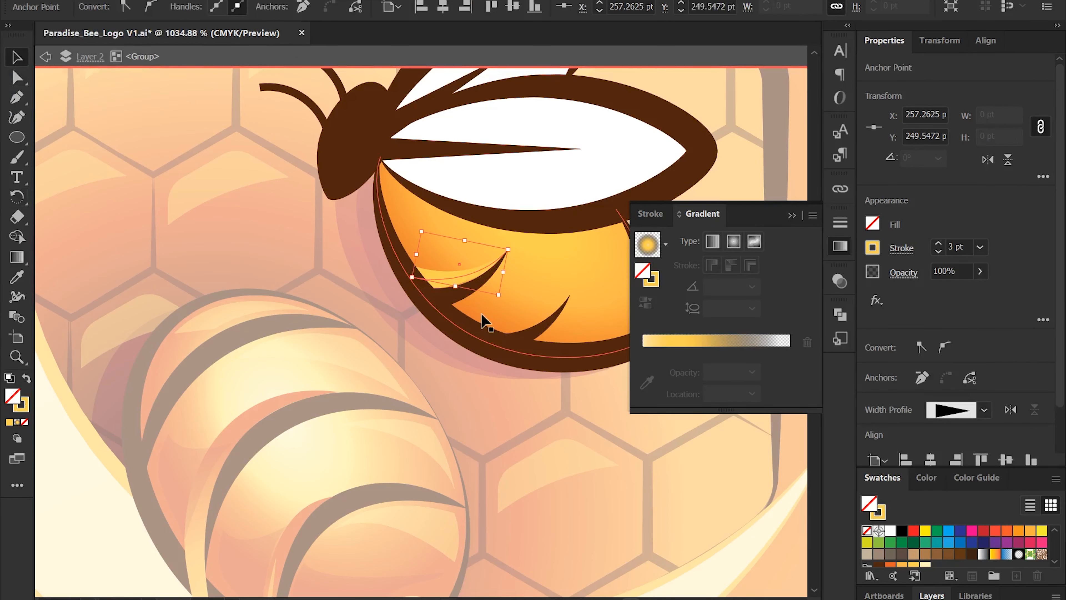
Step: Add a matching light-stroked highlight along the second abdomen stripe and arrange it behind the dark outlines
left_click(521, 336)
key("r")
key("v")
mouse_move(455, 325)
left_mouse_down()
mouse_move(477, 333)
mouse_move(345, 272)
mouse_move(533, 319)
mouse_move(286, 275)
left_mouse_up()
left_click(140, 7)
left_click(52, 86)
key("Escape")
key("ctrl+shift+bracketleft")
key("ctrl+bracketright")
Step: Adjust the rotation of the bee's abdomen highlight and apply a light swatch to its stroke
key("z")
key("r")
key("ctrl+space")
left_click(140, 8)
left_click(63, 85)
left_click(488, 59)
Step: Select the dipper handle and colour the first stop of its linear gradient light tan
key("ctrl+space")
left_click_drag(434, 370, 294, 380)
left_click(99, 395)
key("space")
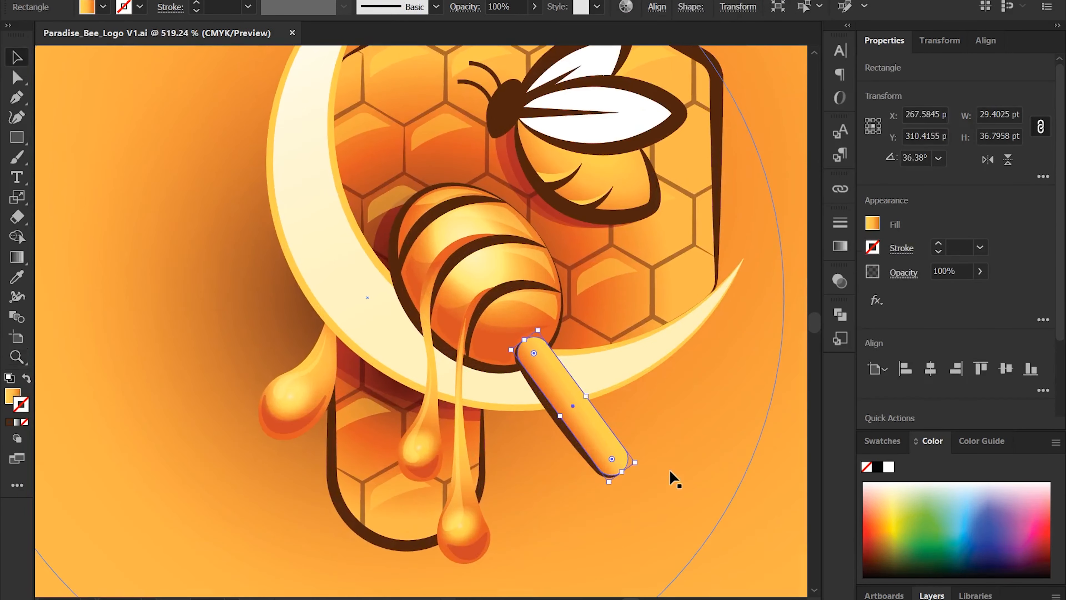
key("space")
left_click_drag(673, 479, 621, 442)
left_click(840, 246)
left_click(642, 273)
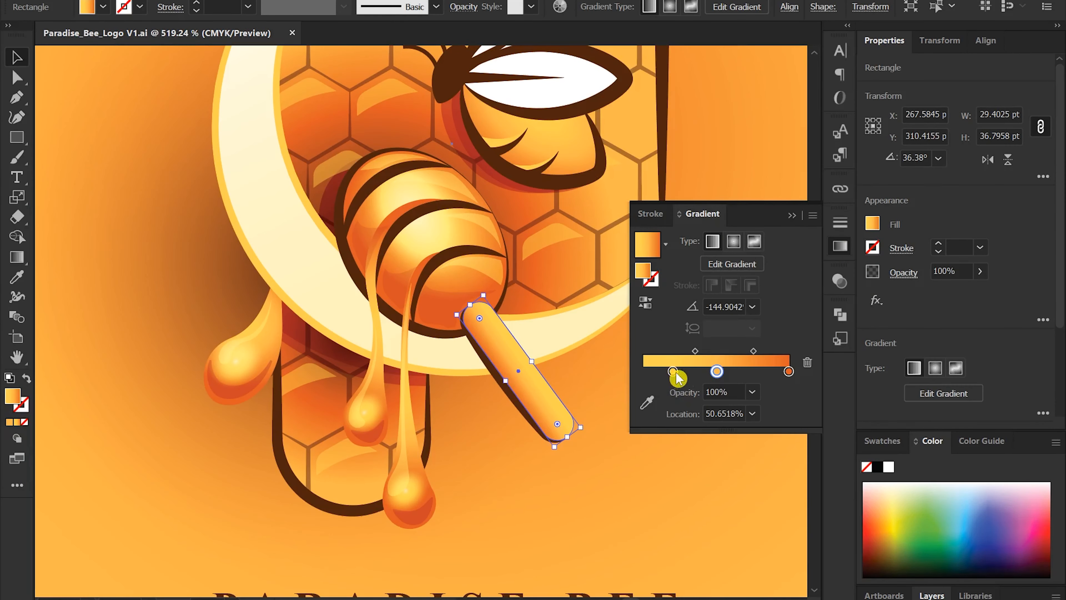
double_click(673, 372)
left_click(633, 504)
Step: Colour the handle gradient's middle stop medium brown and its end stop dark brown
double_click(717, 371)
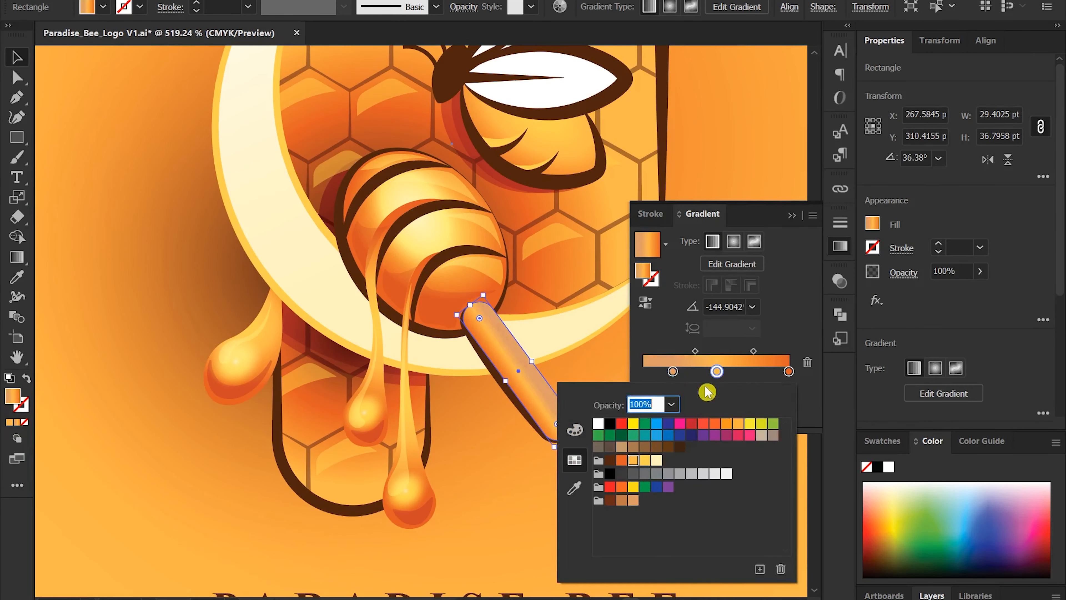
left_click(622, 504)
left_click(789, 371)
double_click(789, 371)
left_click(611, 506)
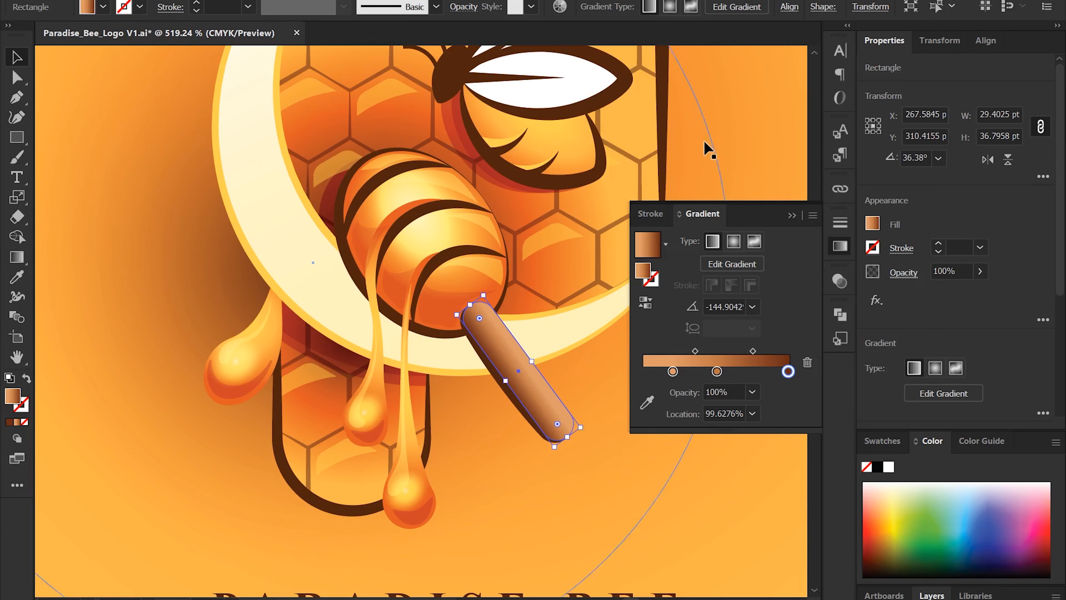
Step: Place a copy of the dipper head's base shape in front and fill it with the handle's brown gradient as a radial gradient
left_click(348, 215)
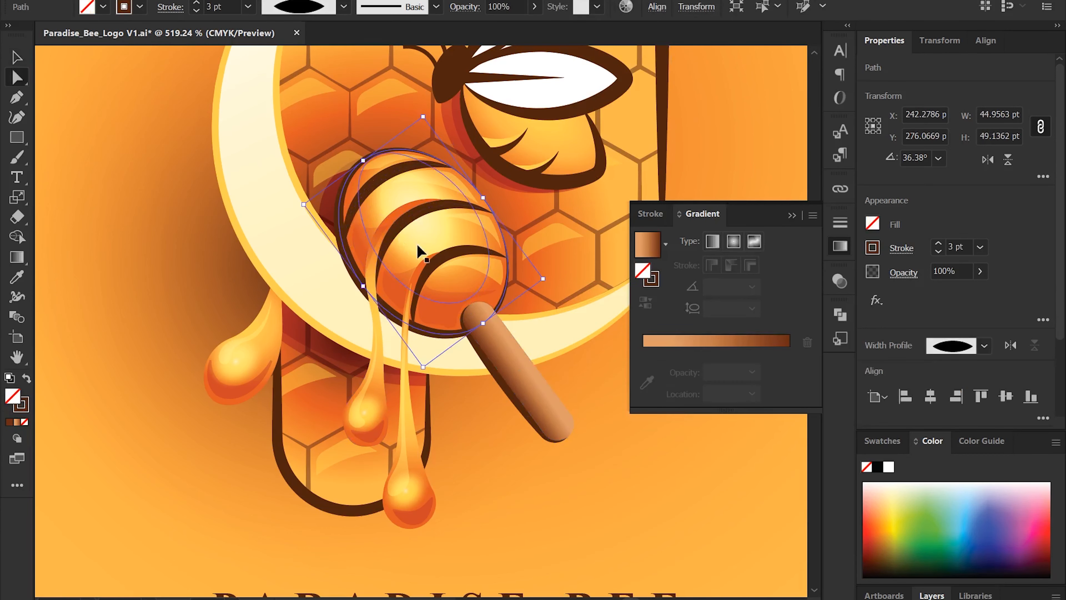
scroll(346, 238, "up", 2)
left_click(350, 231)
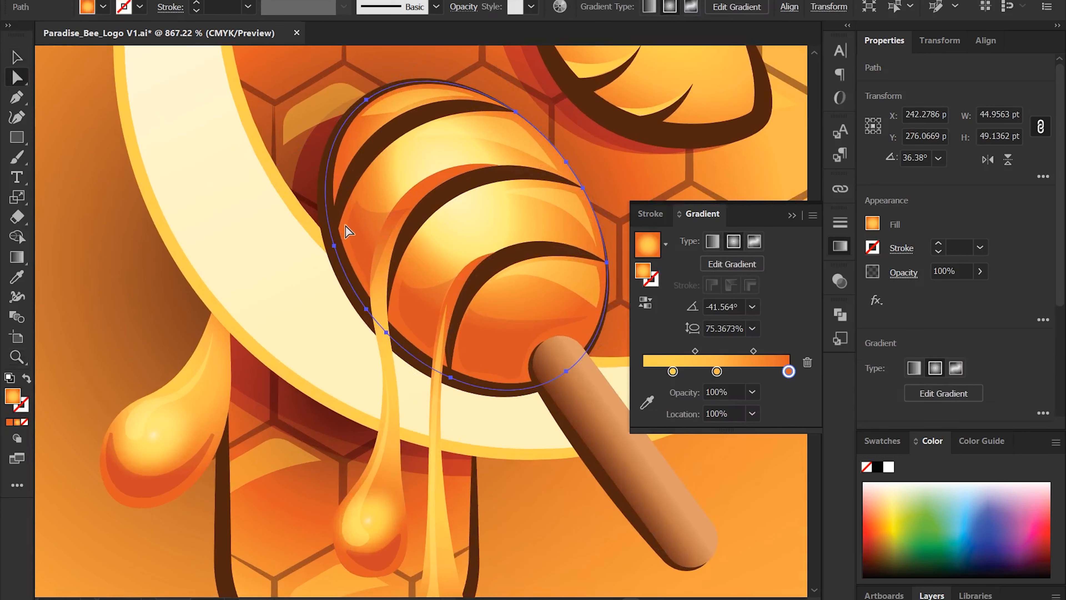
scroll(411, 277, "down", 2)
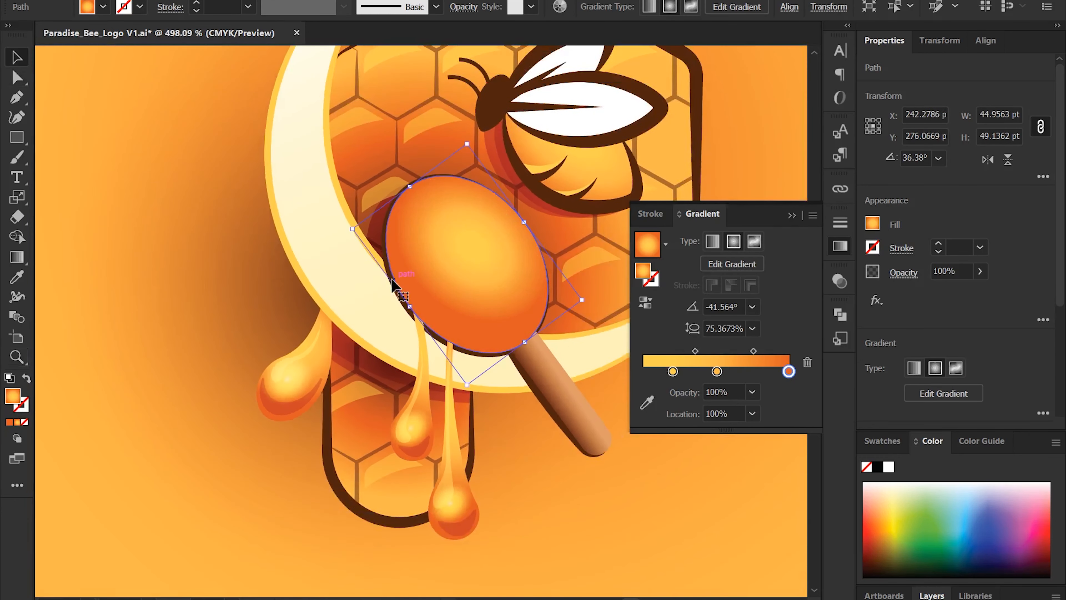
key("i")
left_click(560, 375)
key("v")
left_click(733, 242)
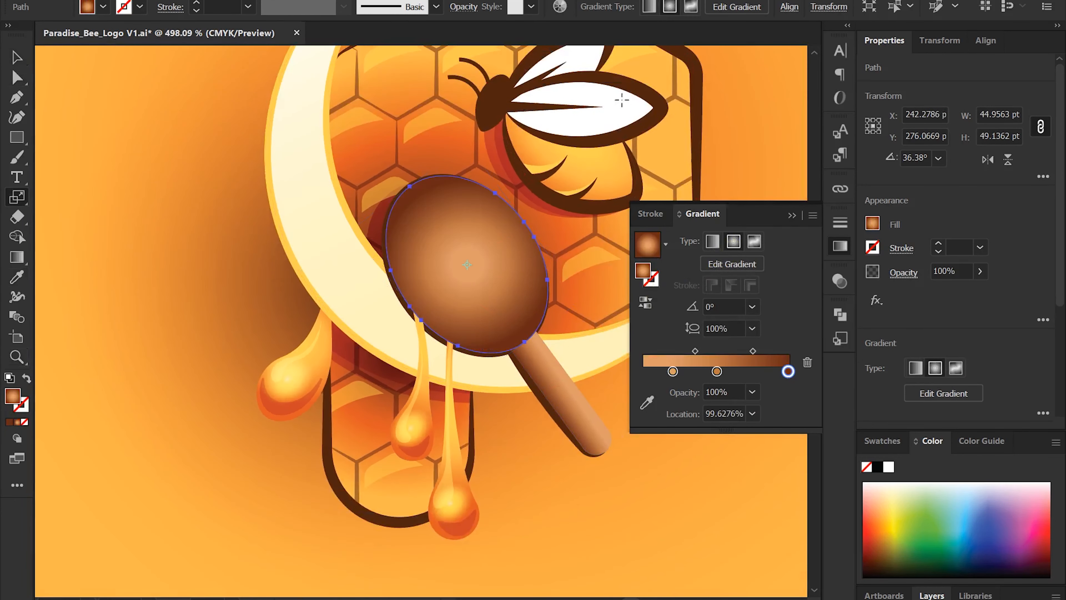
Step: Scale the brown dipper-head shape down to about 40.9 by 44.7 pt and set its blend mode to Color
left_click_drag(623, 106, 609, 119)
left_click(840, 281)
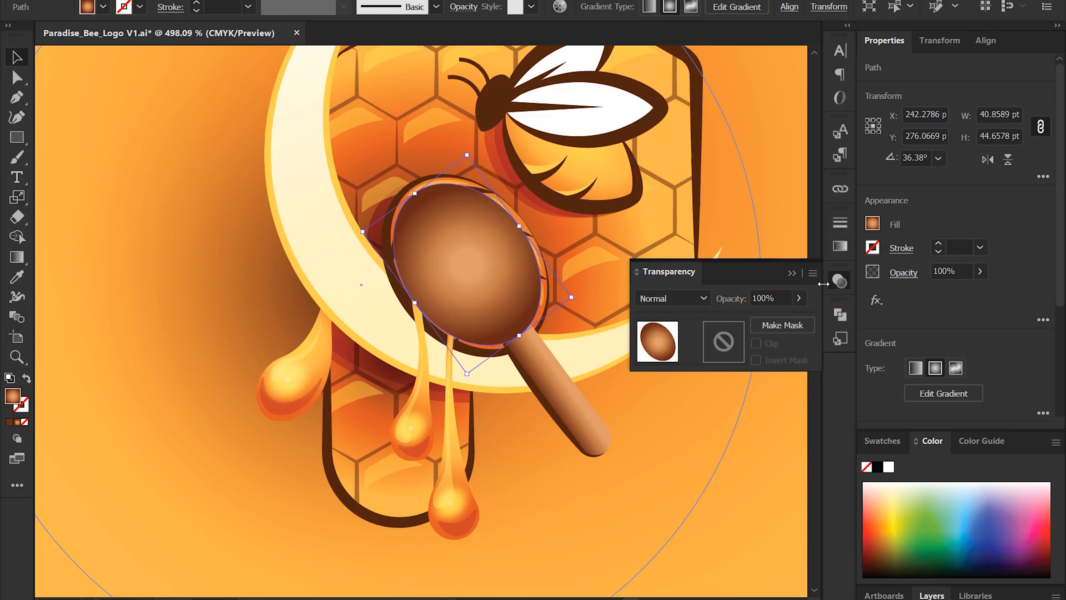
left_click(689, 301)
left_click(672, 261)
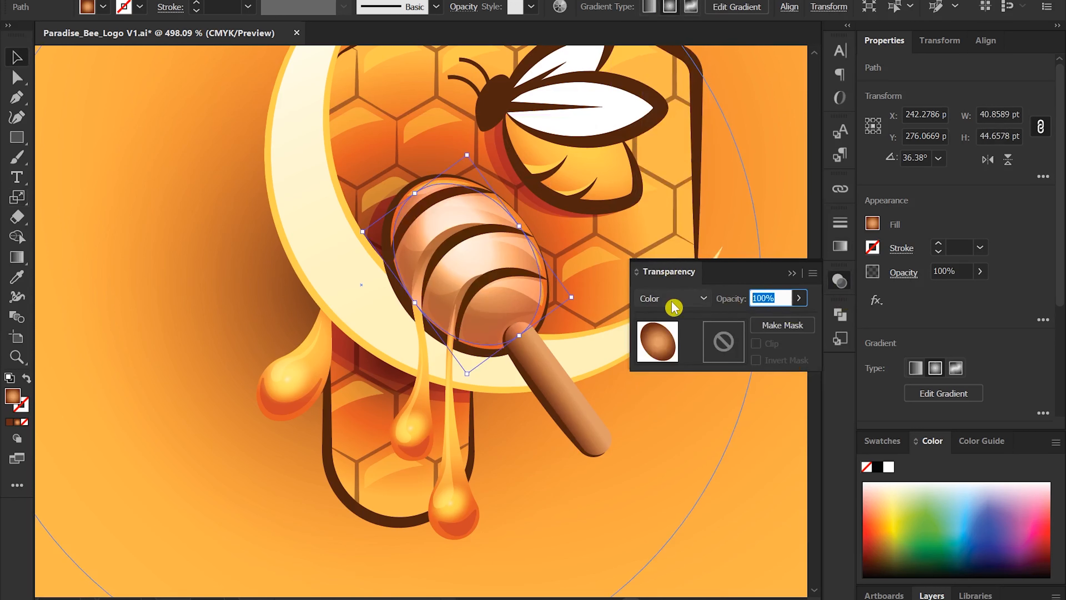
key("Return")
Step: Select the bee's abdomen fill and recolour its gradient to a brighter yellow centre
left_click(505, 257, "ctrl")
left_click(540, 293, "ctrl")
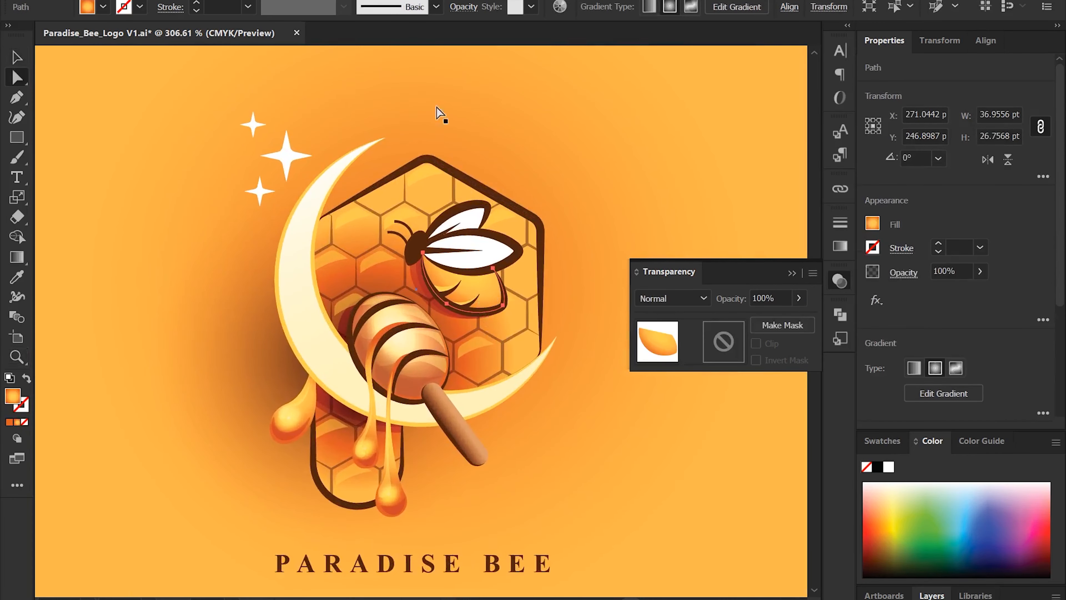
left_click(564, 7)
left_click_drag(432, 245, 418, 236)
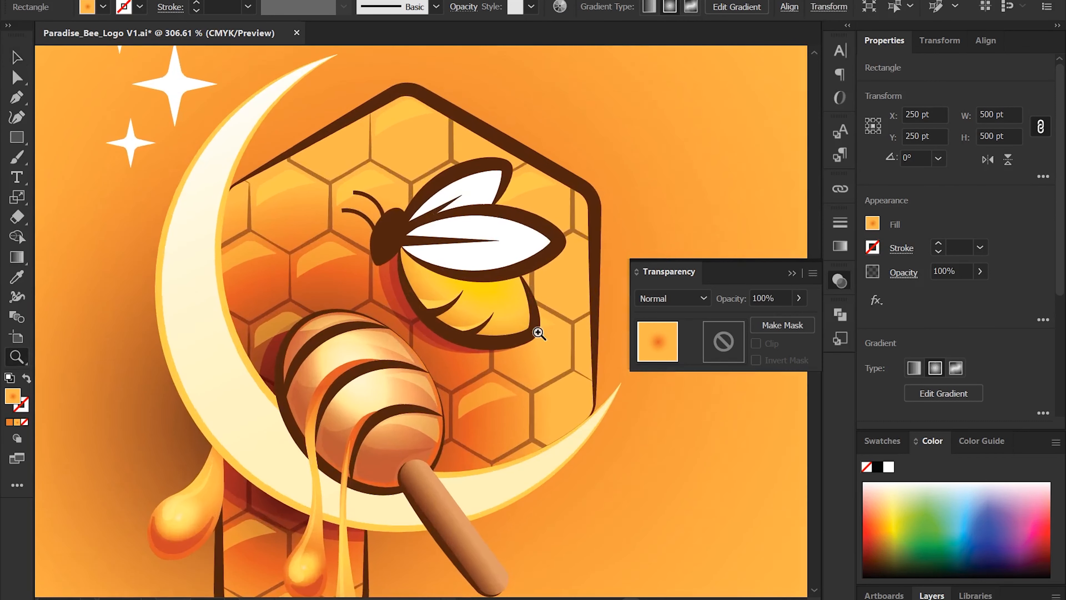
Step: Darken the brown of the bee's wing, abdomen and antenna outlines, and match the head to it
key("a")
left_click(534, 315)
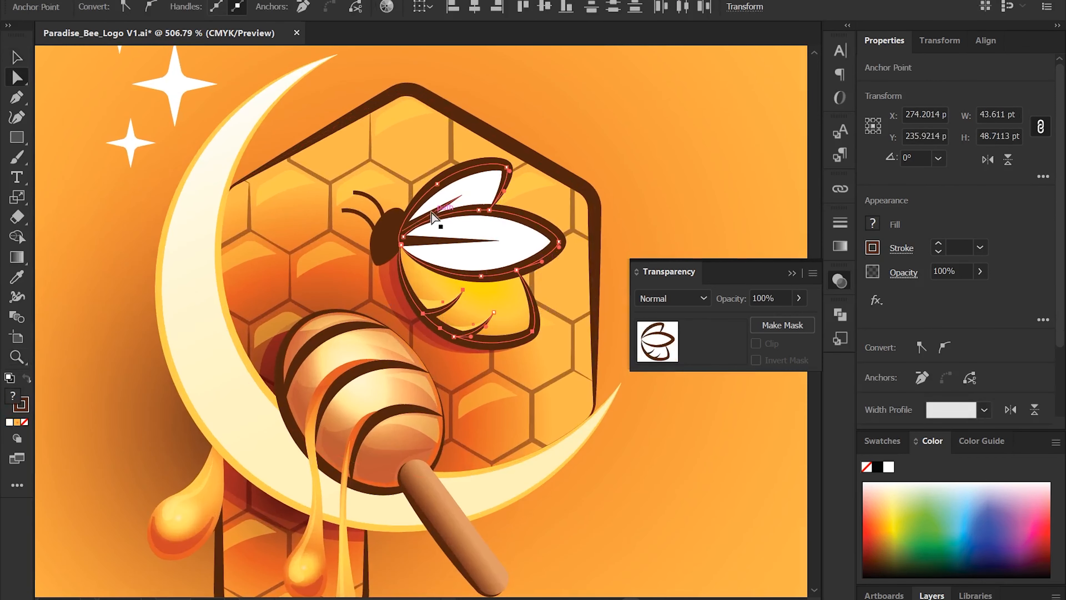
left_click(379, 209, "shift")
double_click(21, 404)
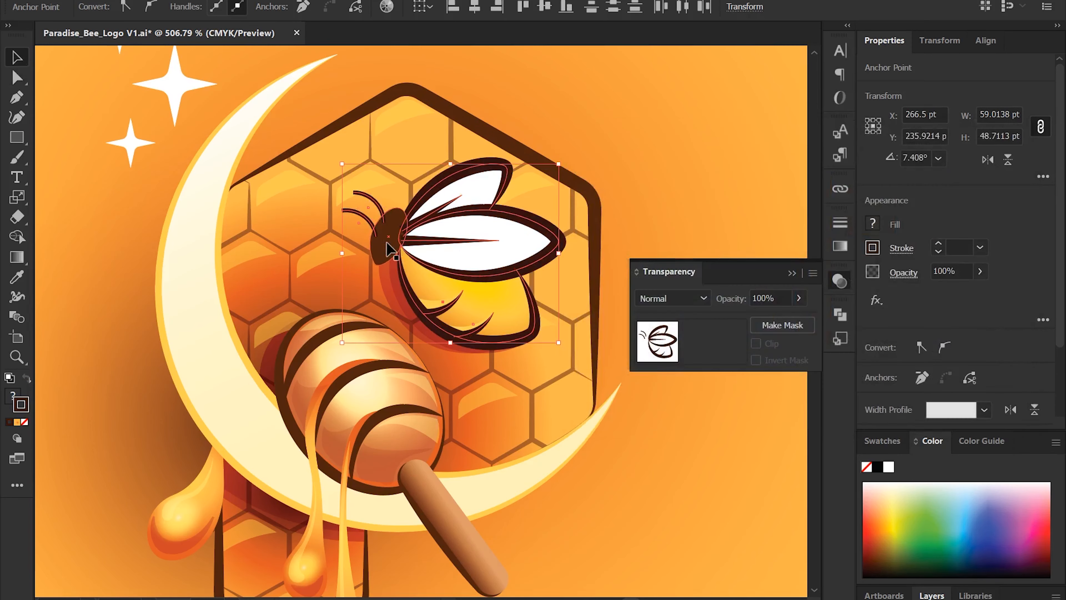
key("v")
left_click(388, 245)
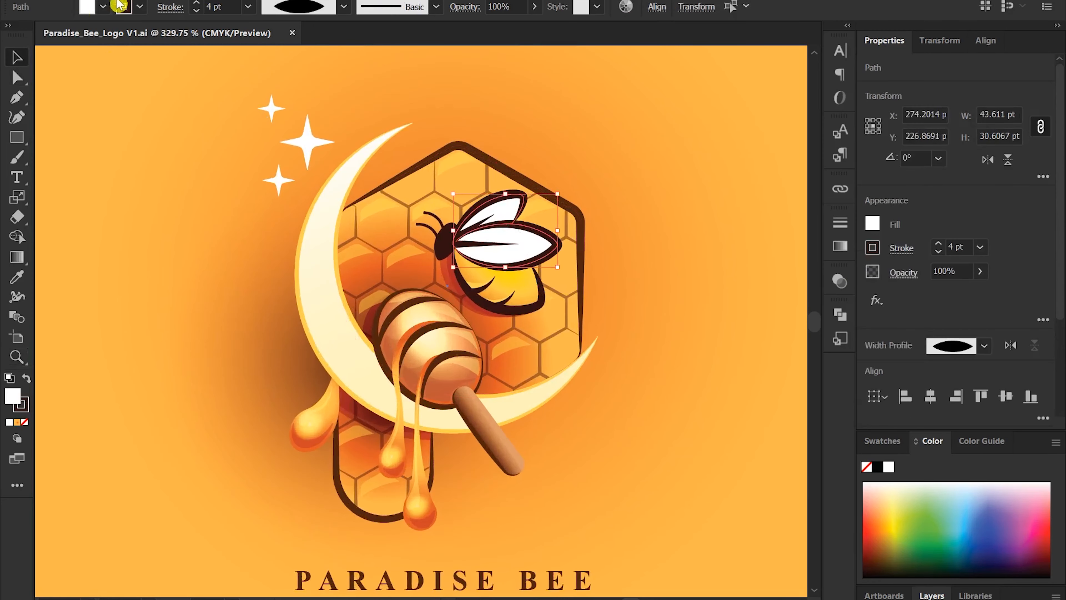
Step: Leave the white wing shapes without an outline and set their opacity to 80%
left_click(103, 6)
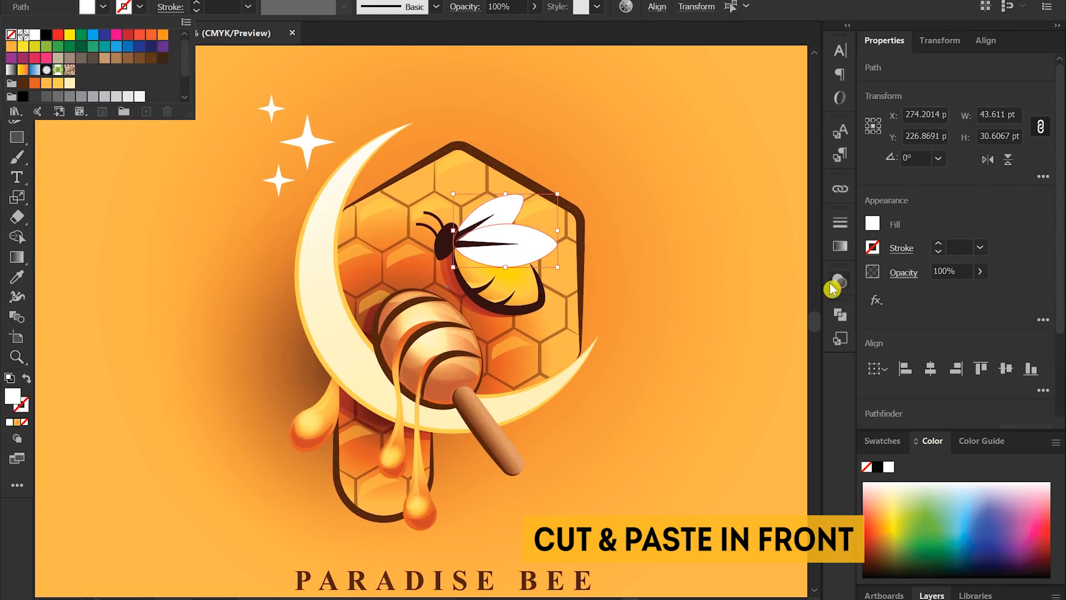
left_click(840, 281)
type("80")
key("Return")
left_click(633, 197)
left_click(545, 248)
left_click(612, 198)
Step: Select the outlined wing copy in front and remove its white fill, keeping the 4 pt stroke
key("a")
left_click(540, 238)
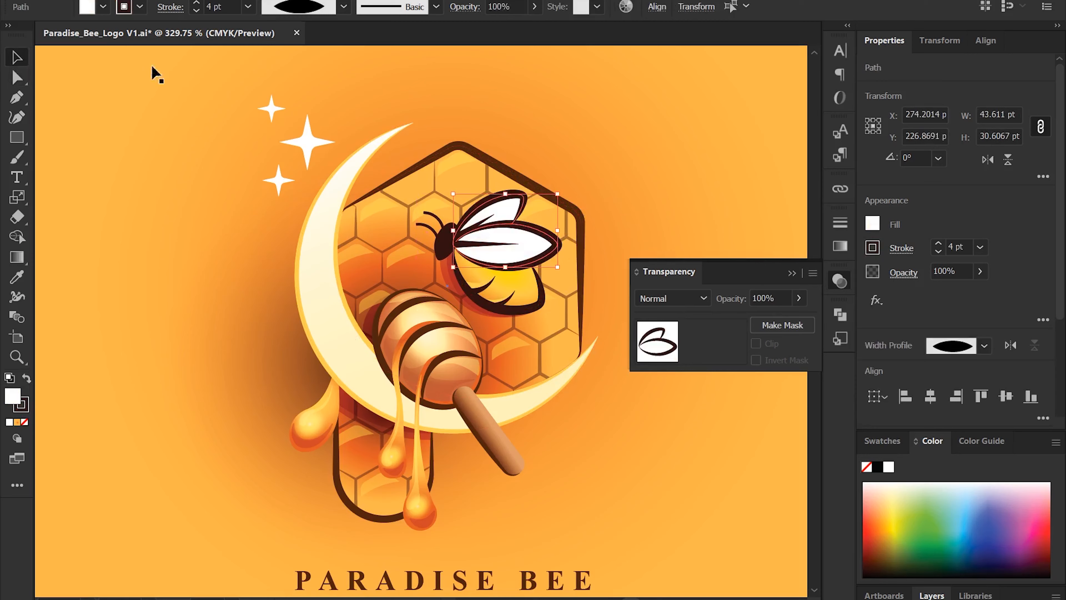
left_click(102, 7)
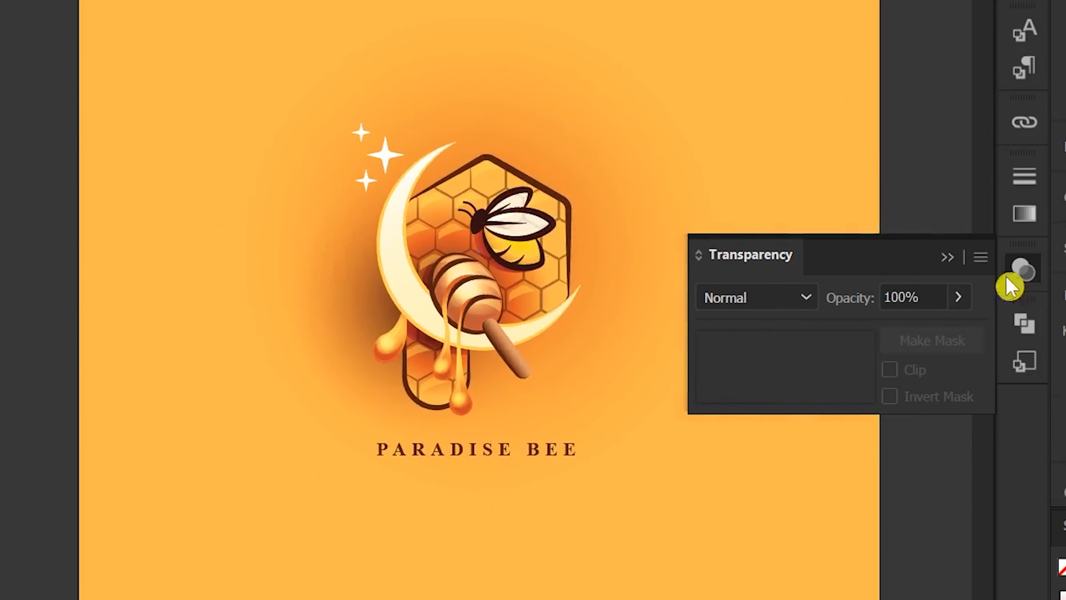
left_click(840, 281)
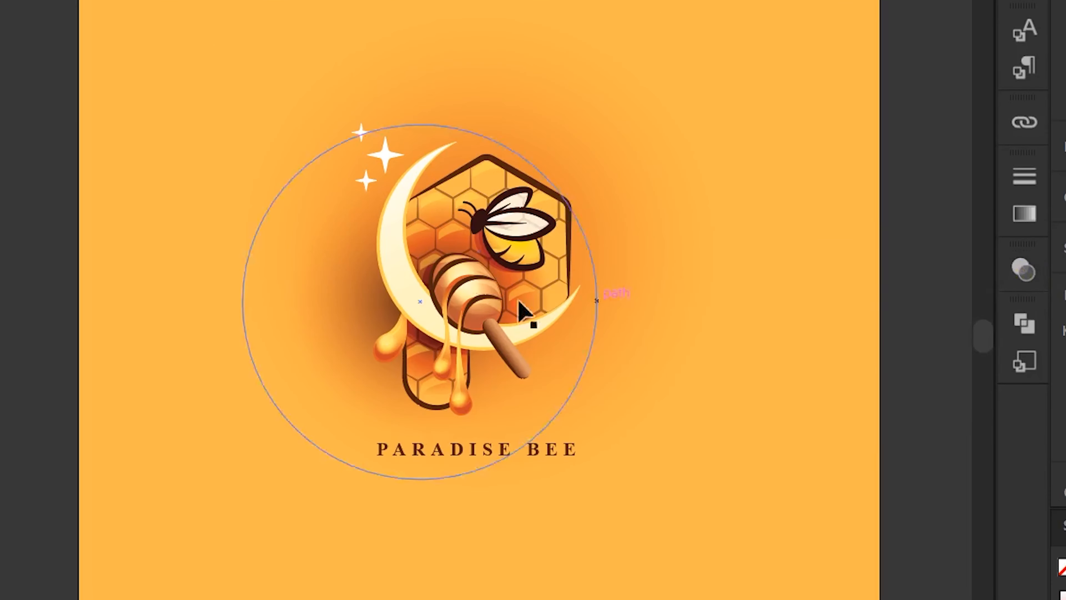